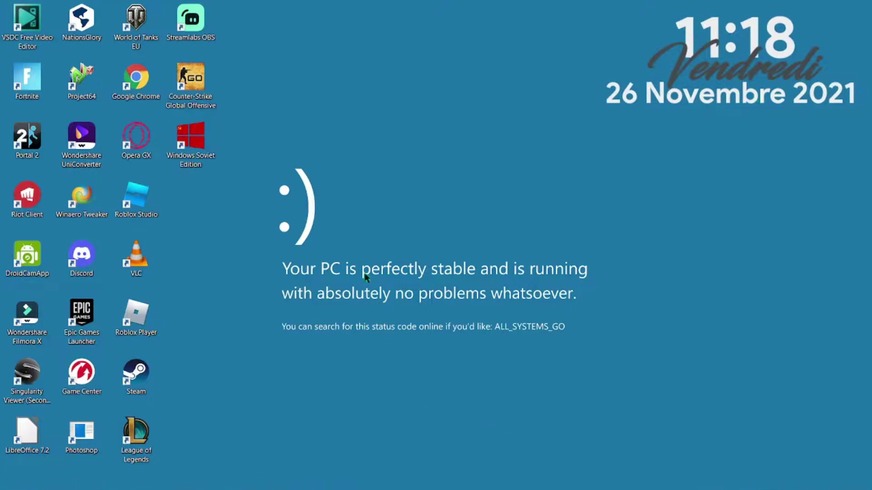
left_click_drag(353, 222, 616, 348)
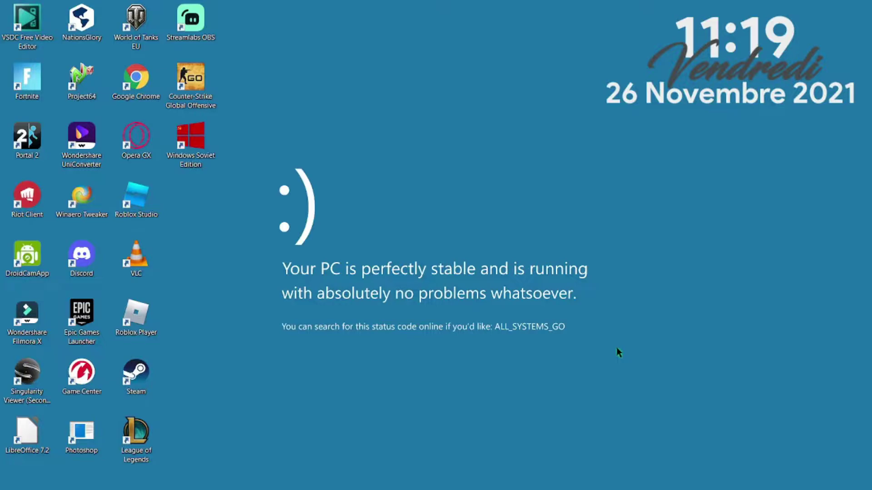
- Open the classic Windows Sound settings dialog and move it near the centre of the desktop
right_click(839, 482)
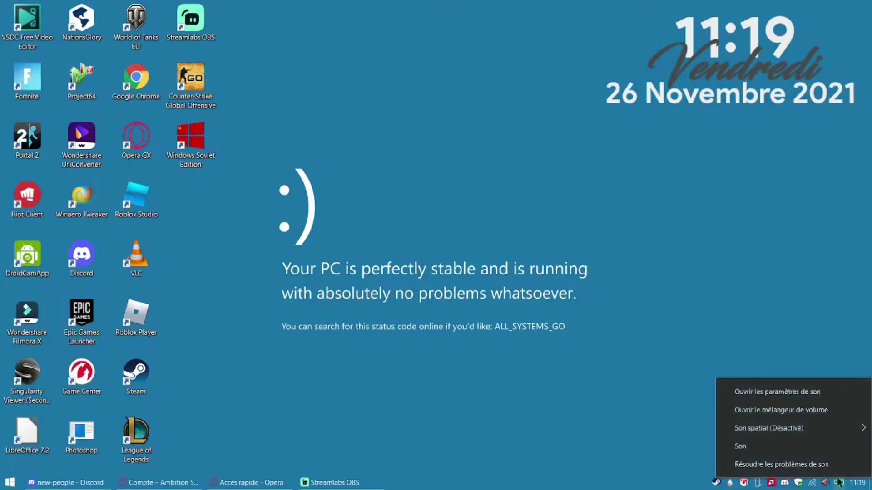
left_click(758, 445)
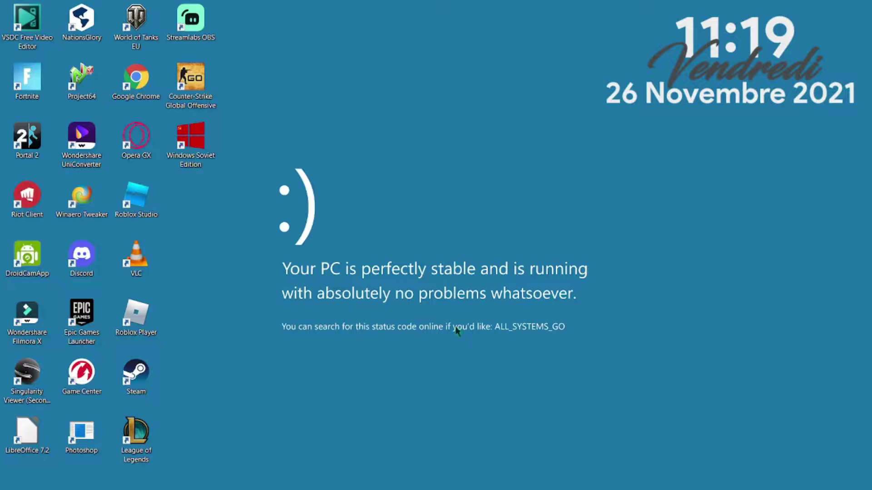
left_click_drag(138, 25, 383, 125)
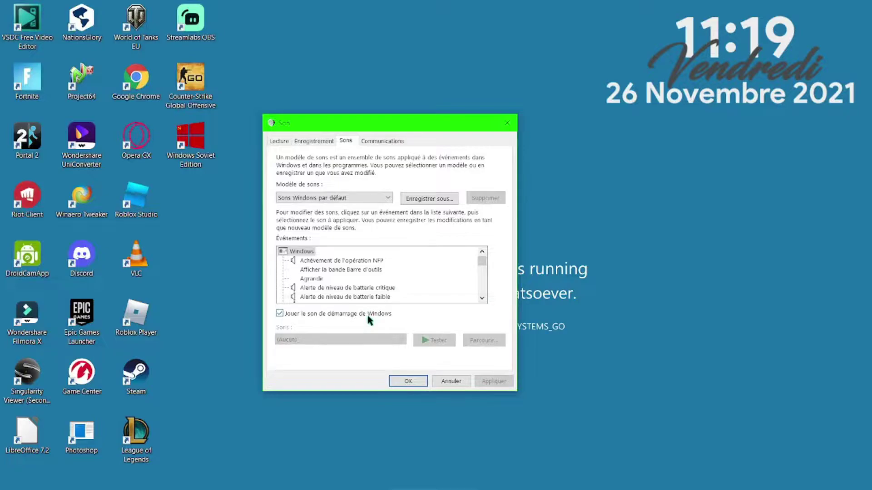
- Find the "Rappel du calendrier" event in the Windows sound events list and play its test sound
scroll(407, 297, "down", 4)
scroll(407, 297, "down", 10)
scroll(325, 287, "down", 1)
left_click(336, 269)
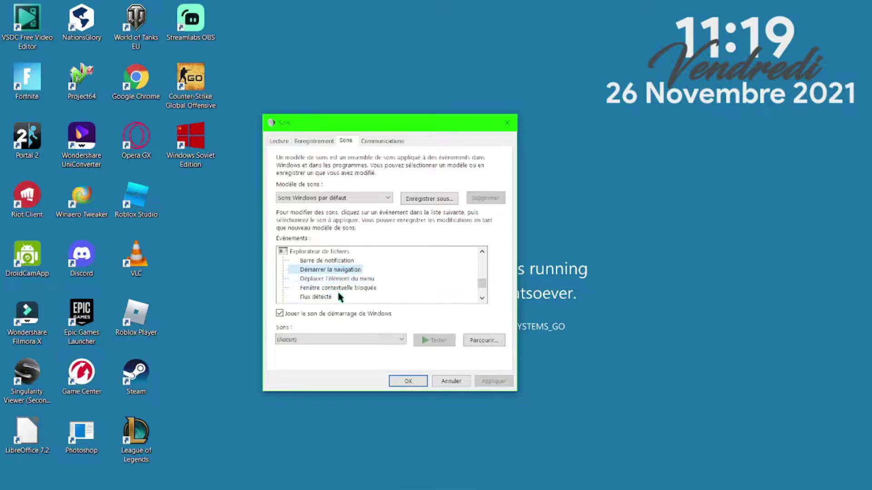
scroll(336, 281, "up", 2)
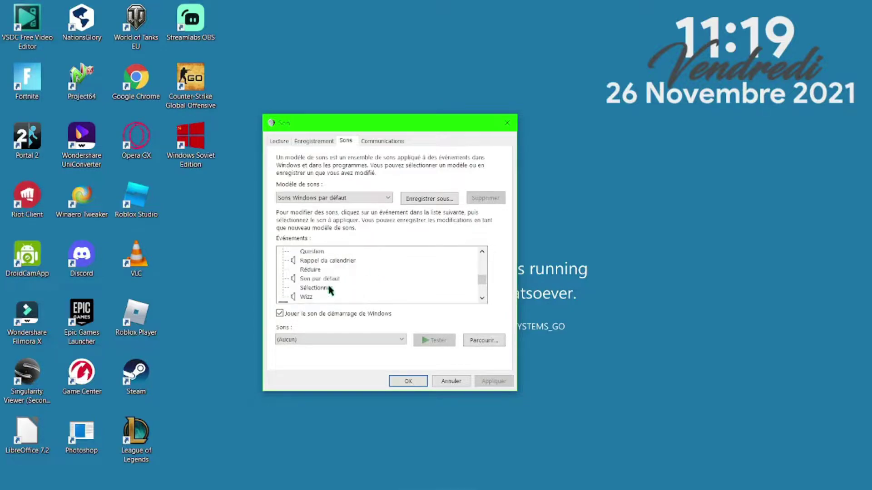
left_click(338, 260)
left_click(423, 345)
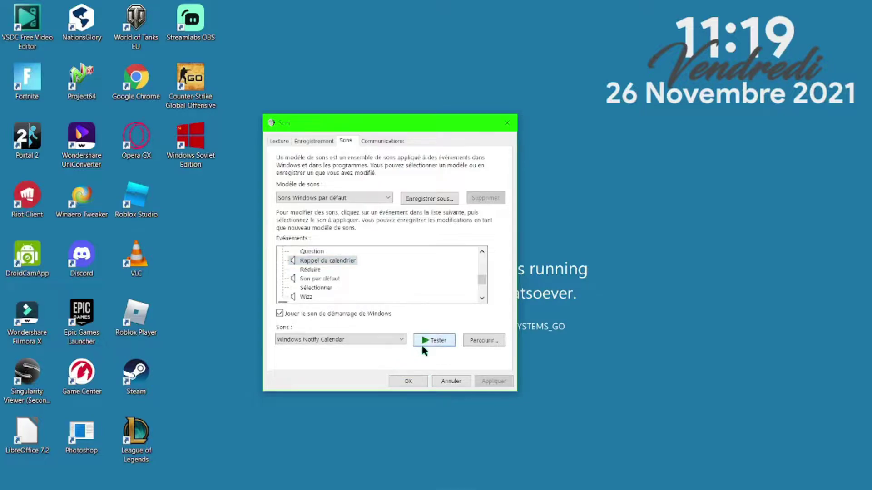
left_click(436, 344)
- Raise a volume level in the Windows volume mixer and replay the calendar reminder's test sound
right_click(839, 483)
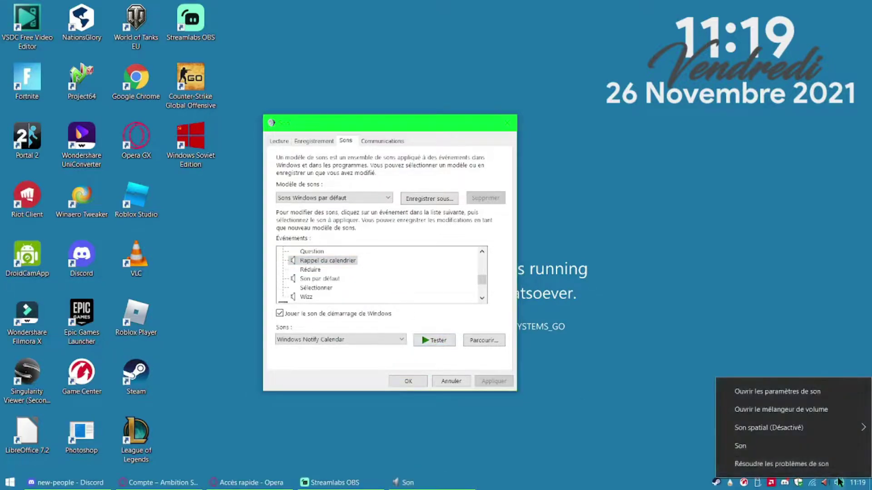
left_click(779, 410)
left_click_drag(718, 382, 712, 358)
left_click(858, 273)
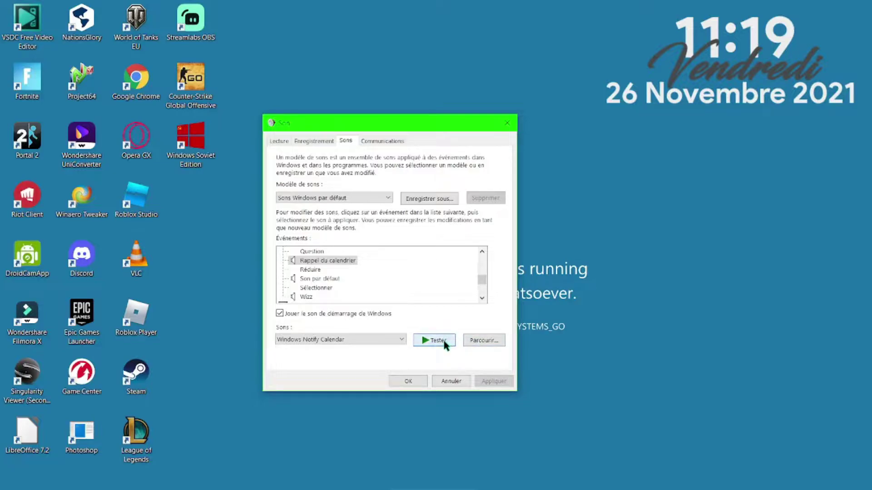
left_click(445, 344)
- Browse the WAV files available for the calendar reminder without choosing one, and dismiss the sound settings without saving
left_click(483, 341)
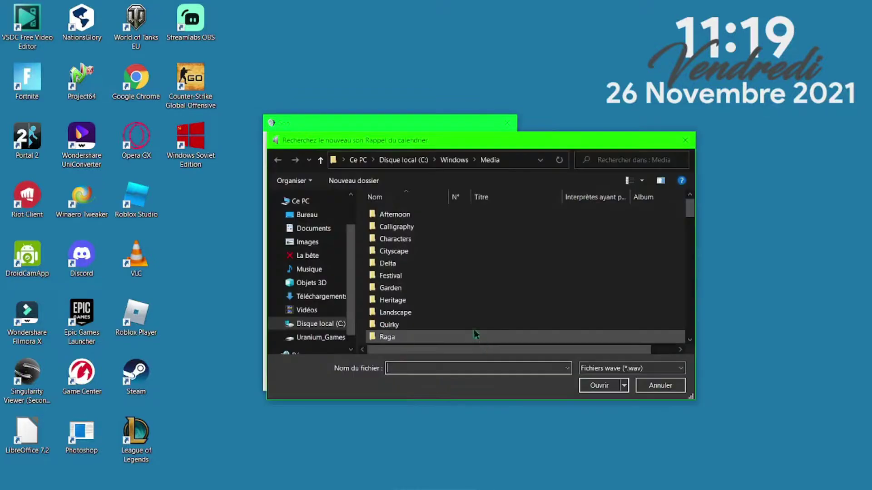
scroll(420, 227, "down", 6)
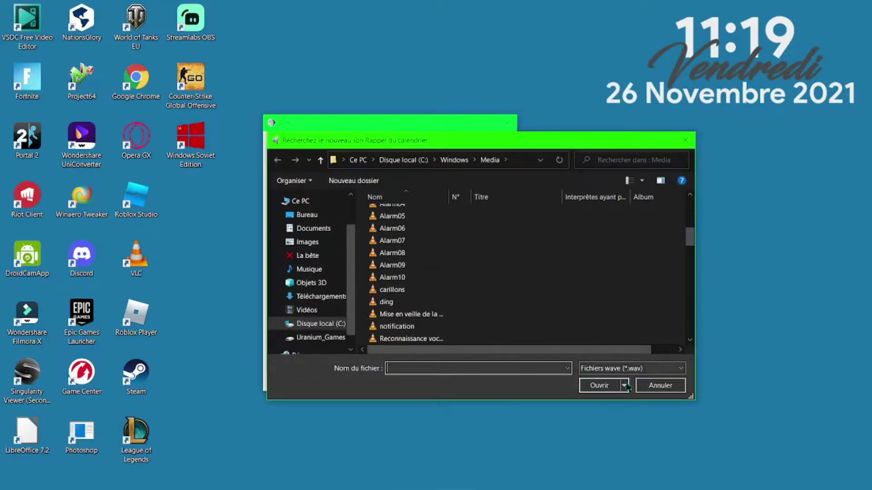
left_click(660, 386)
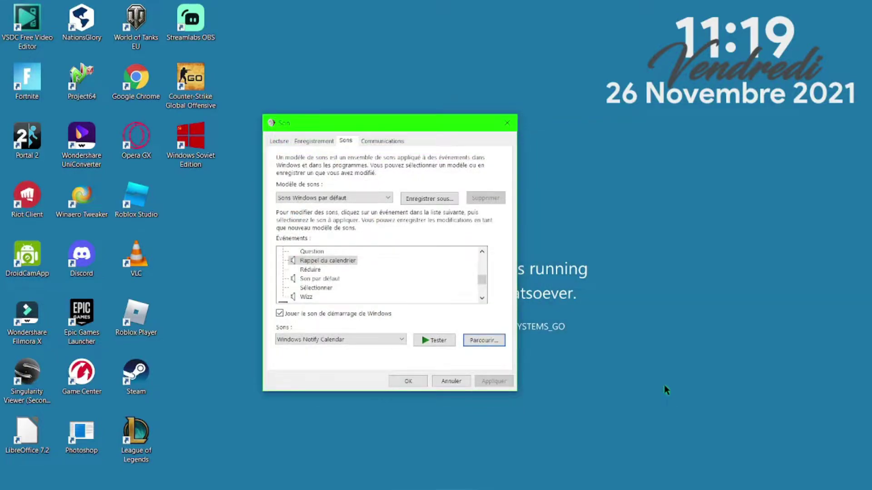
left_click(452, 382)
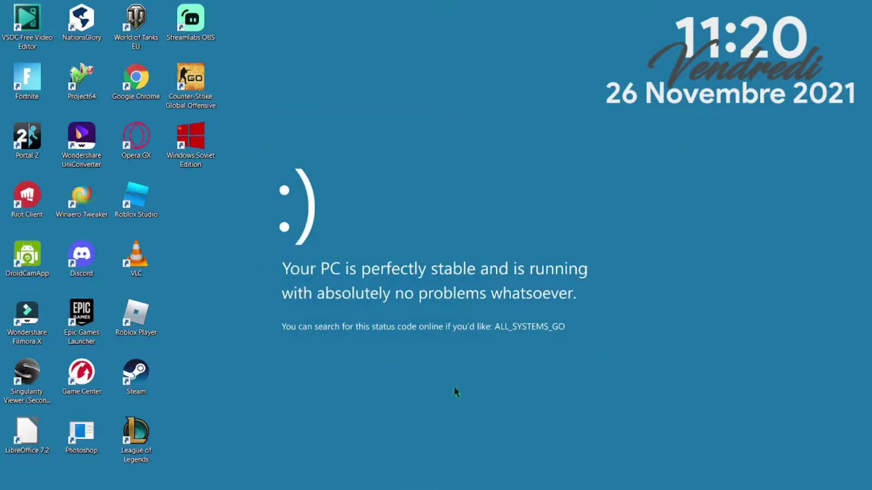
- Switch to the Opera browser and search the web for "winaero tweaker"
mouse_move(454, 489)
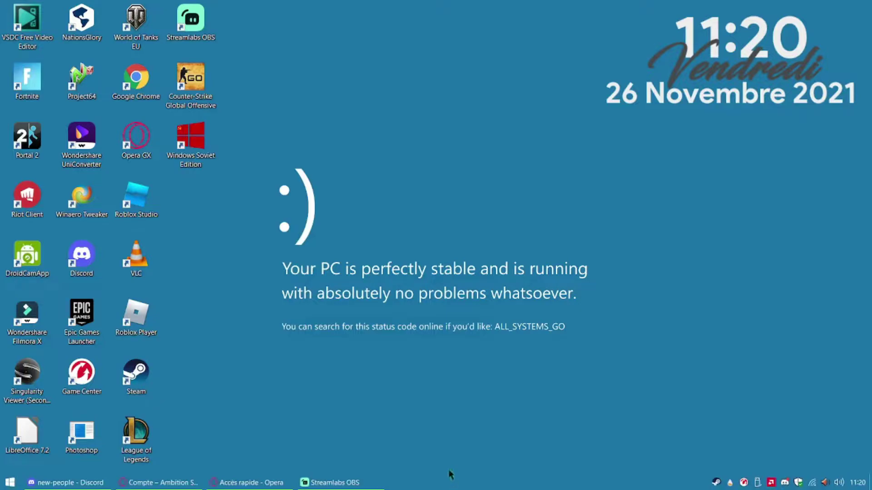
left_click(249, 482)
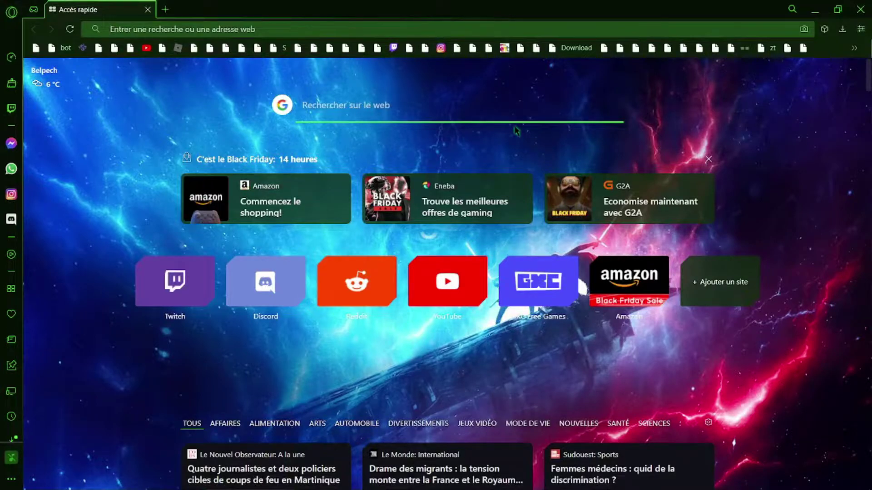
key("ctrl+l")
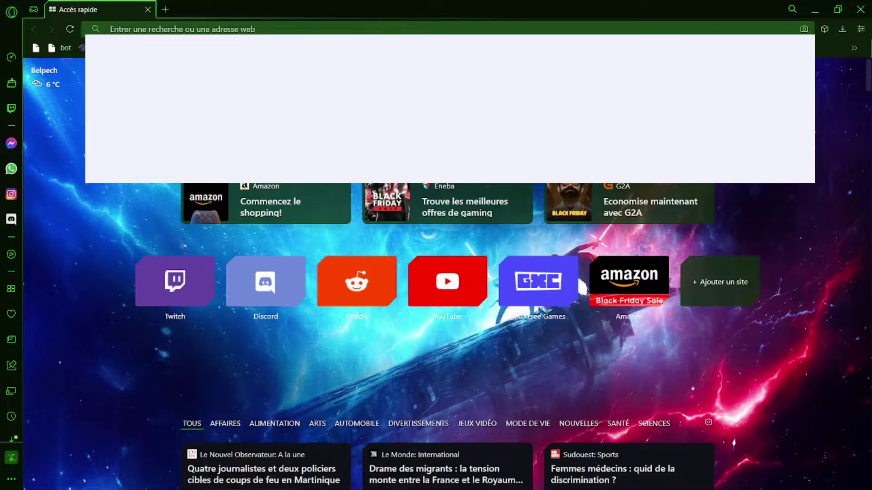
type("WIN")
key("BackSpace")
key("BackSpace")
type("wina")
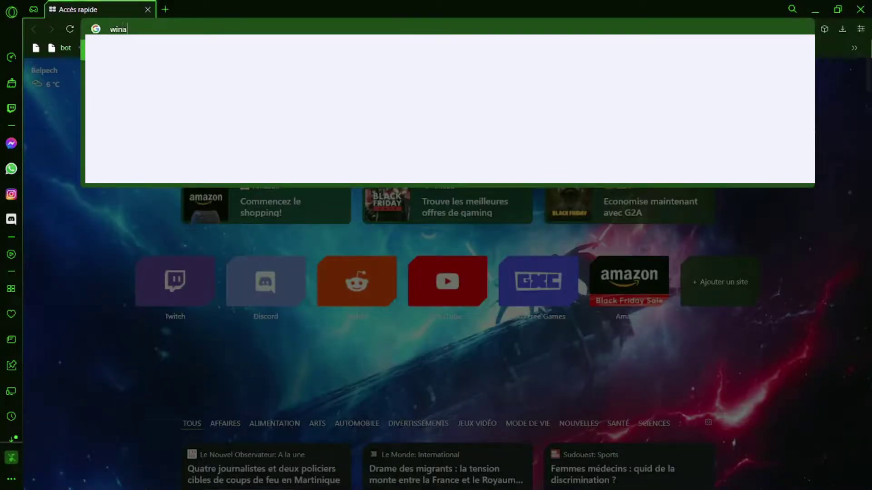
type("ero tea")
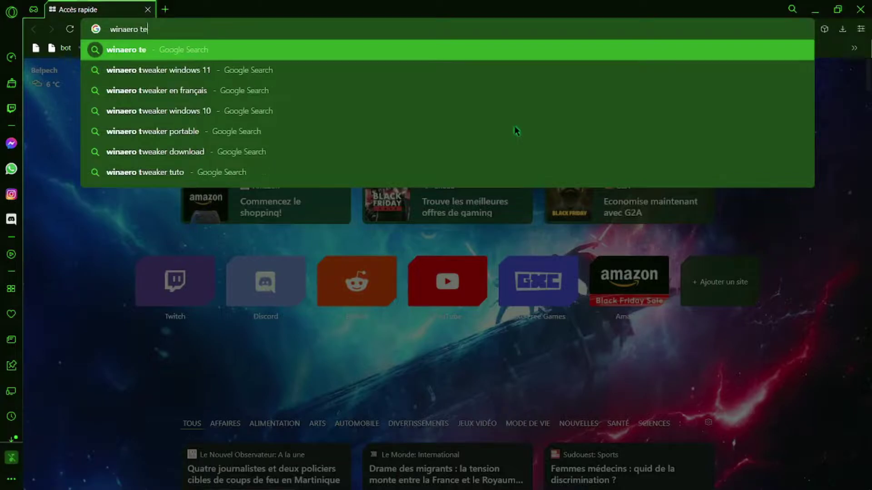
key("BackSpace")
key("BackSpace")
type("w")
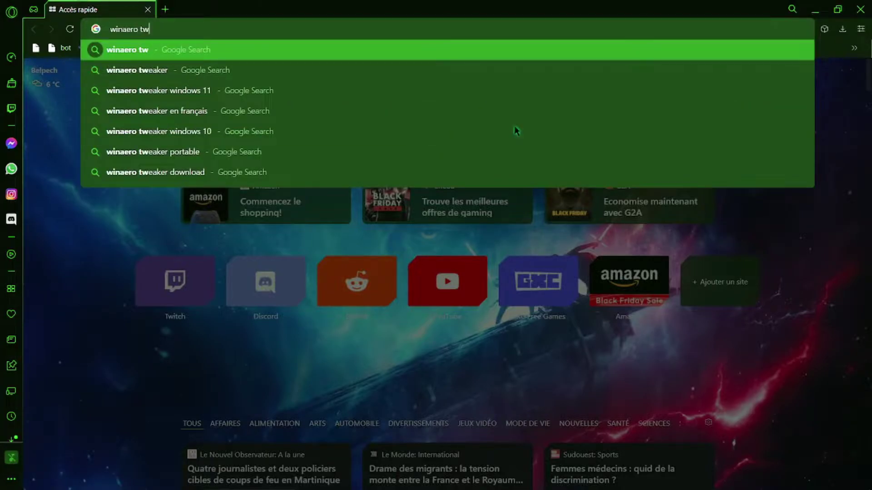
type("eaker")
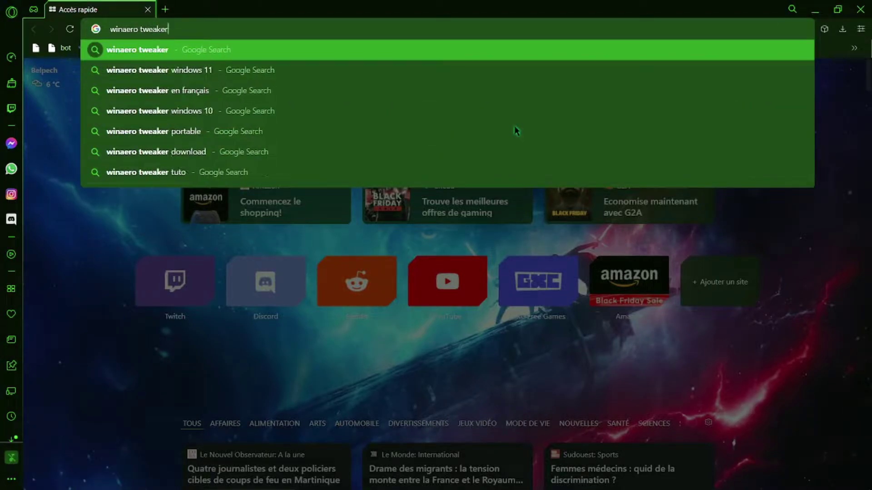
key("Return")
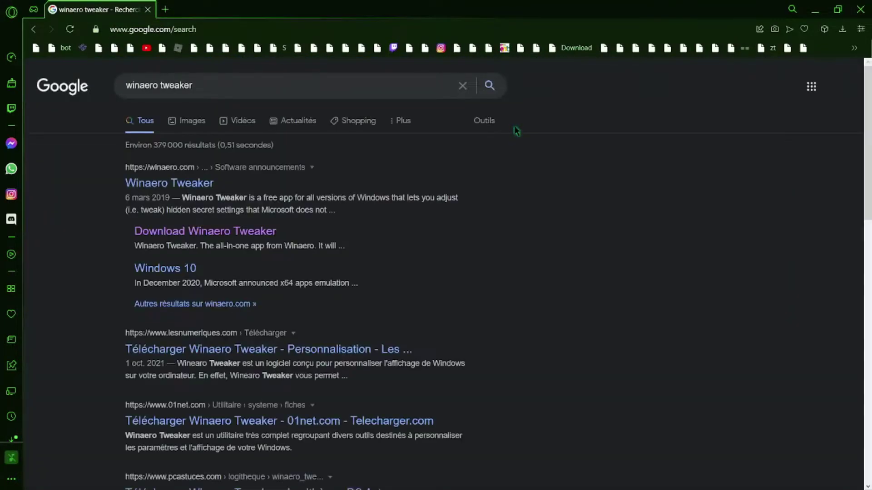
- Open the Winaero Tweaker page on winaero.com and bring up its winaerotweaker ZIP download, cancelling the save
left_click(192, 184)
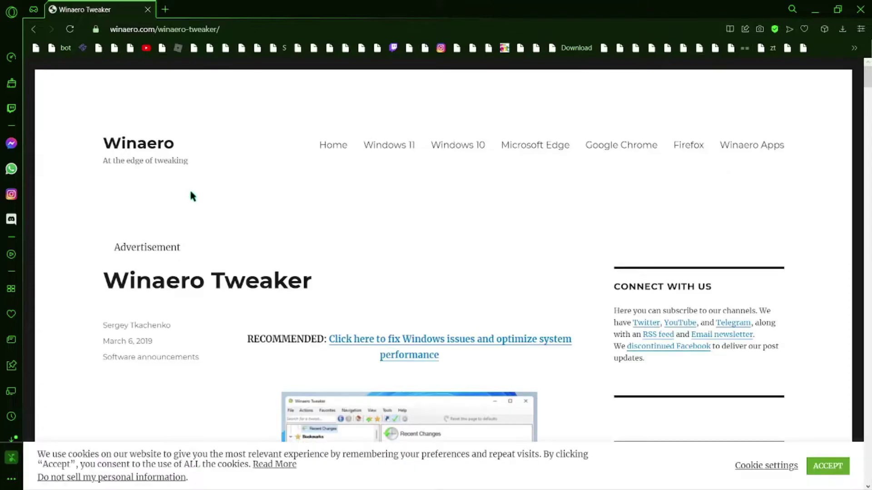
scroll(206, 209, "down", 2)
scroll(213, 214, "down", 3)
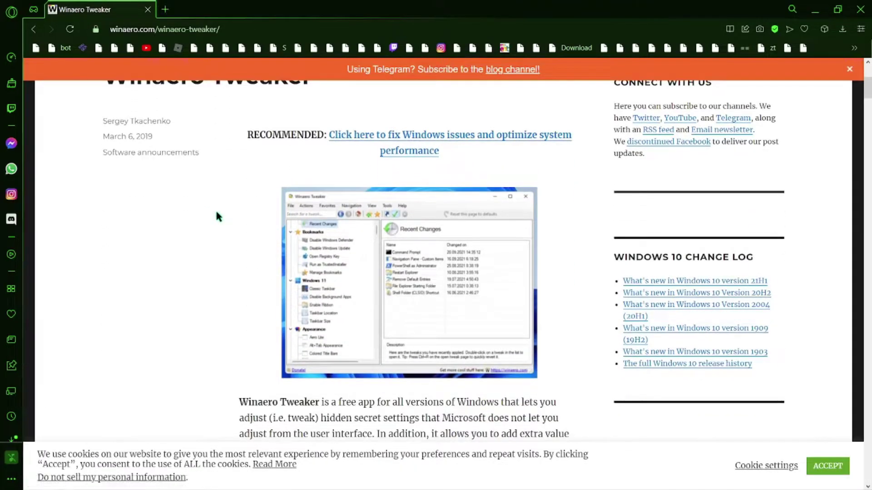
scroll(217, 213, "down", 3)
scroll(216, 212, "down", 10)
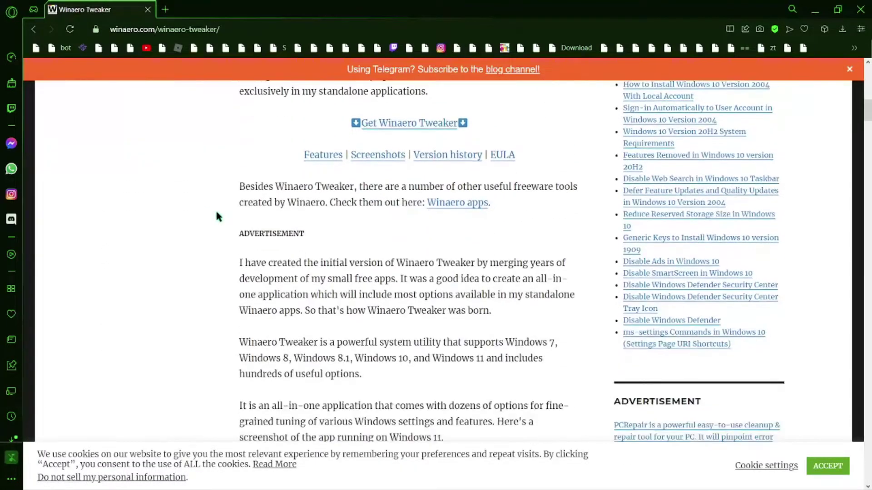
scroll(216, 215, "down", 6)
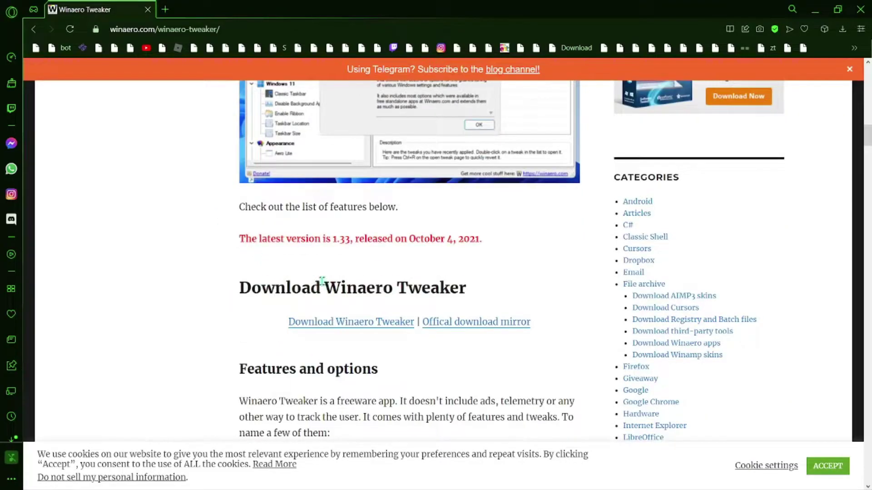
left_click(355, 323)
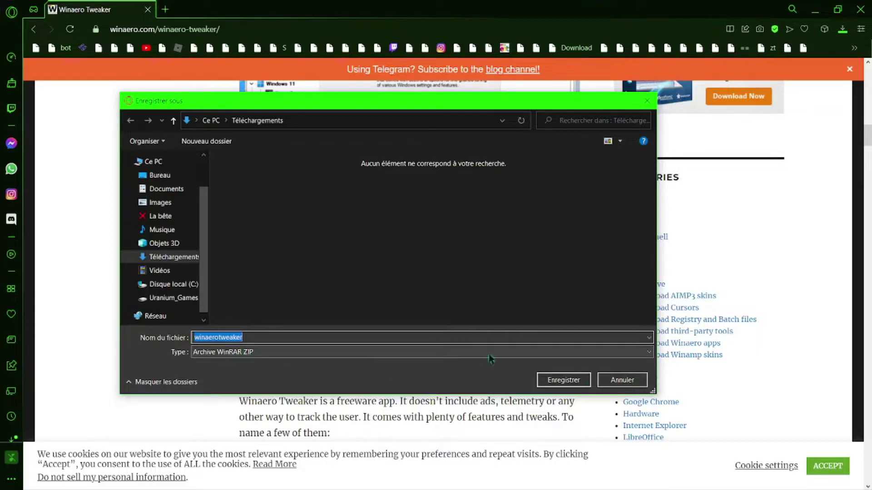
left_click(619, 379)
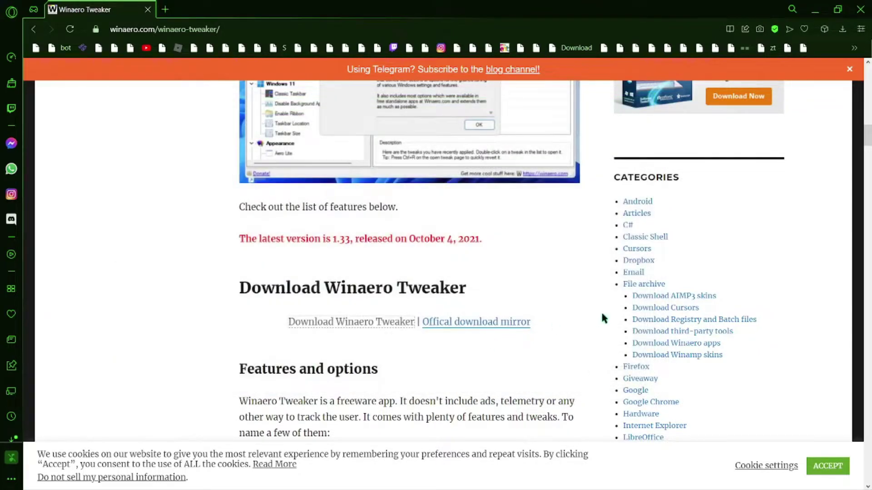
- Search for "win rar" in a new tab to view the WinRAR download page, closing that tab when finished
left_click(165, 9)
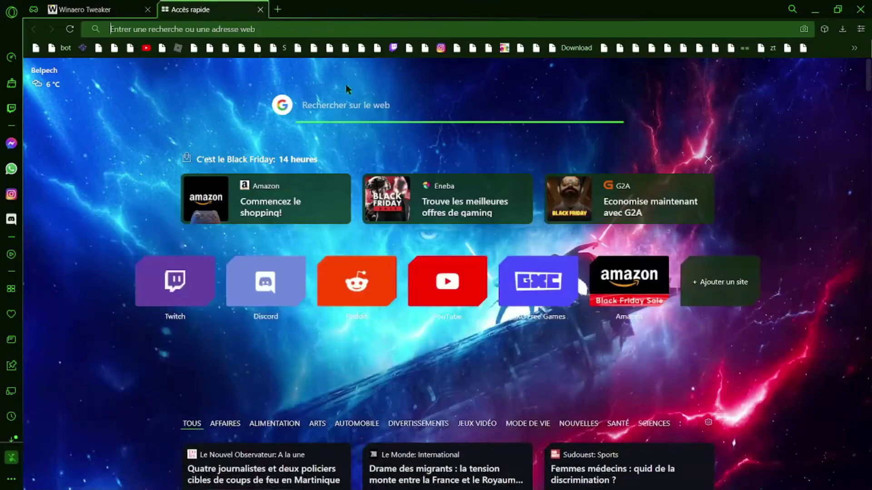
type("win")
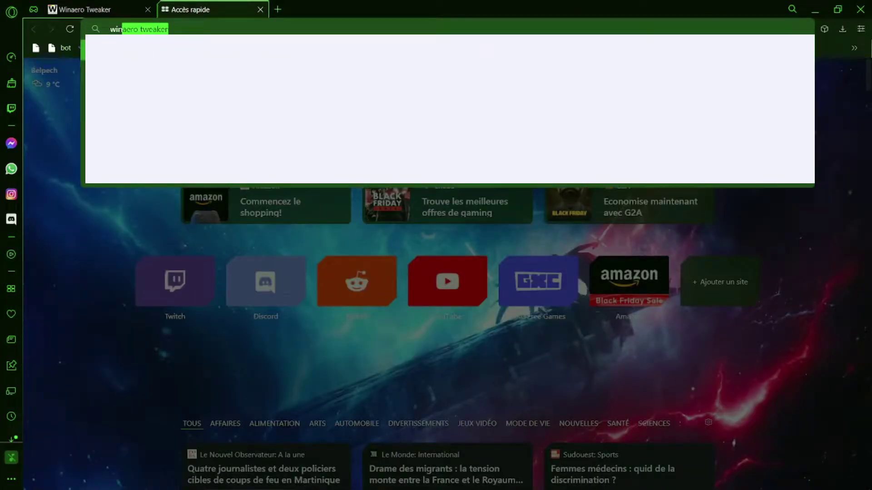
type(" rar")
key("Return")
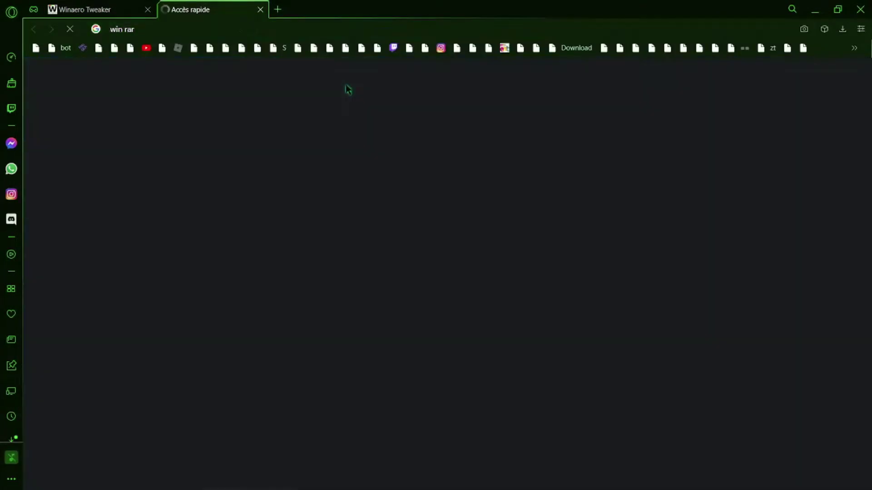
left_click(217, 195)
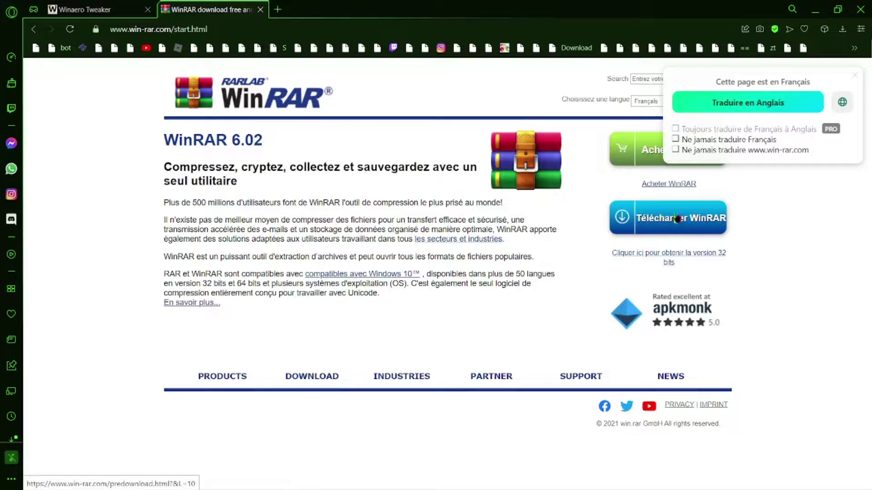
left_click(261, 11)
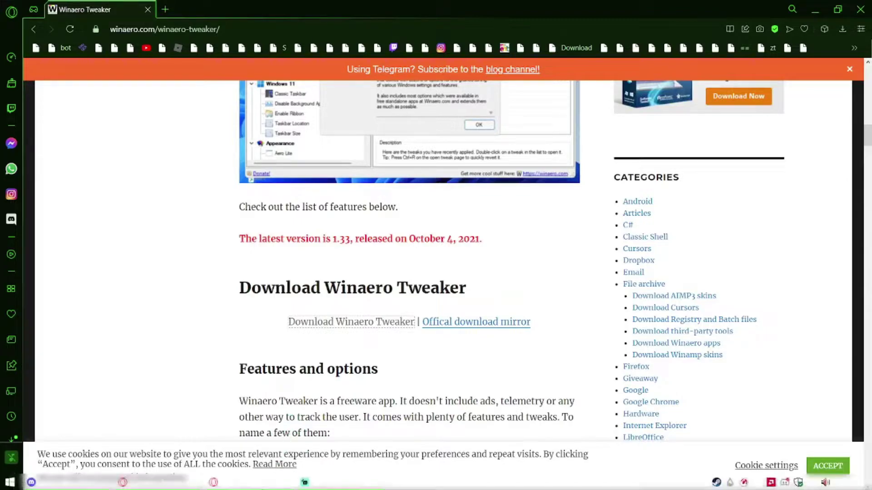
- Minimize the browser and launch Winaero Tweaker from the desktop
mouse_move(229, 485)
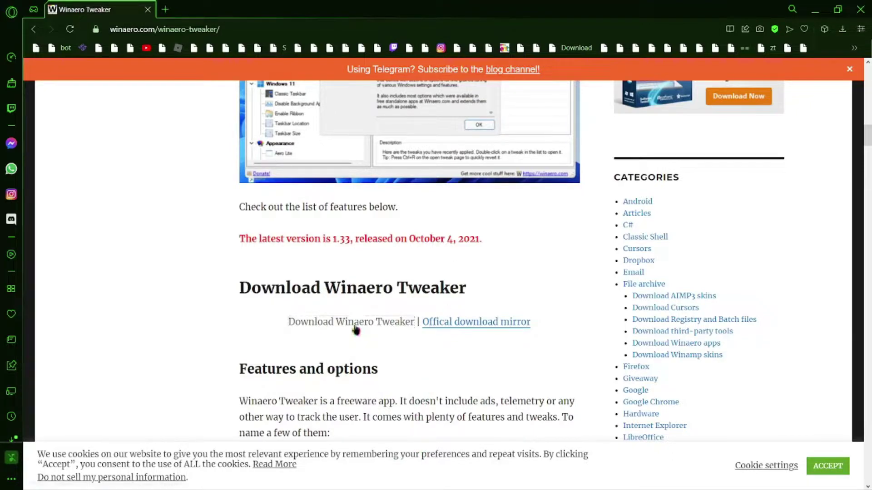
left_click(815, 9)
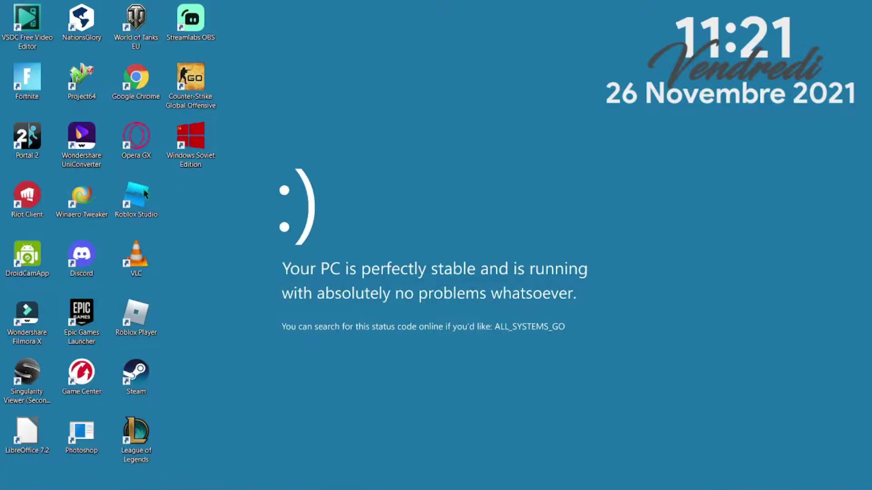
left_click_drag(110, 188, 541, 203)
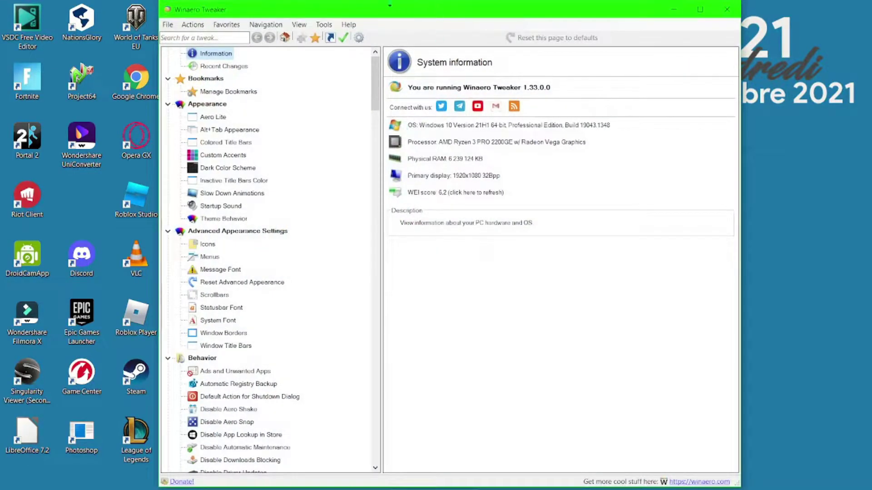
- Open the Startup Sound tweak under Appearance and play the current startup sound
left_click_drag(369, 13, 369, 82)
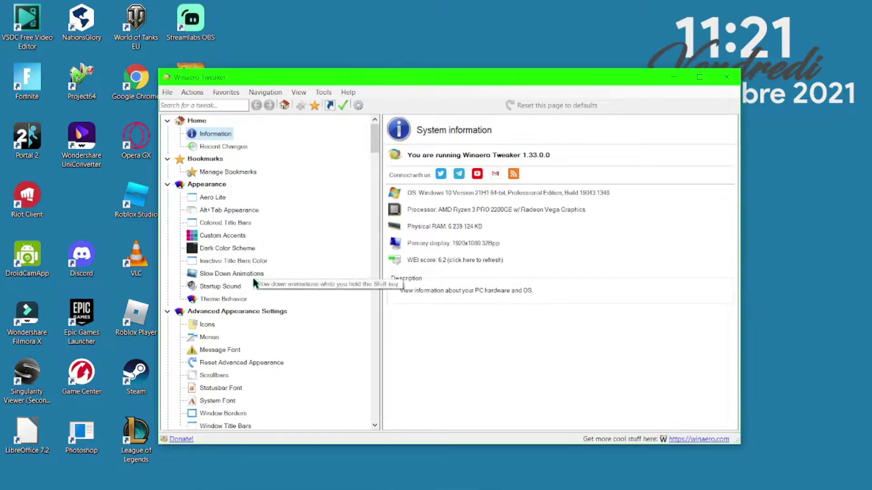
left_click(220, 286)
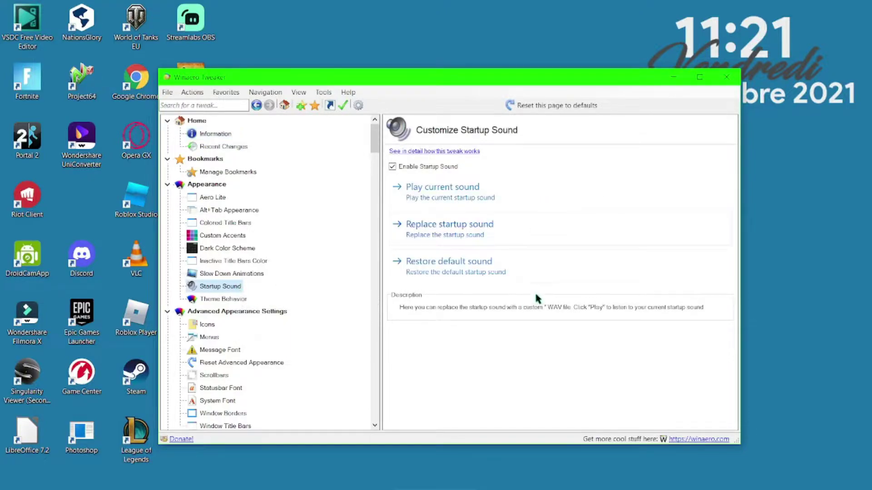
left_click(452, 207)
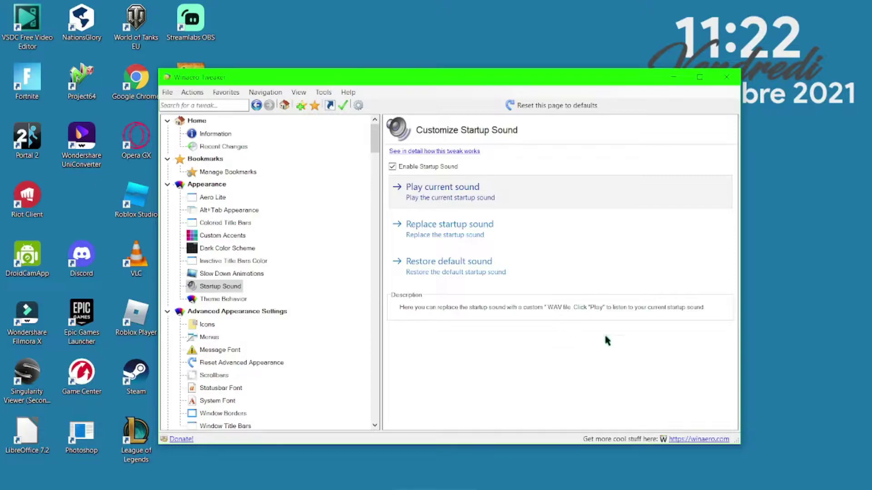
- Restore the default Windows startup sound on the Customize Startup Sound page
left_click_drag(394, 79, 569, 92)
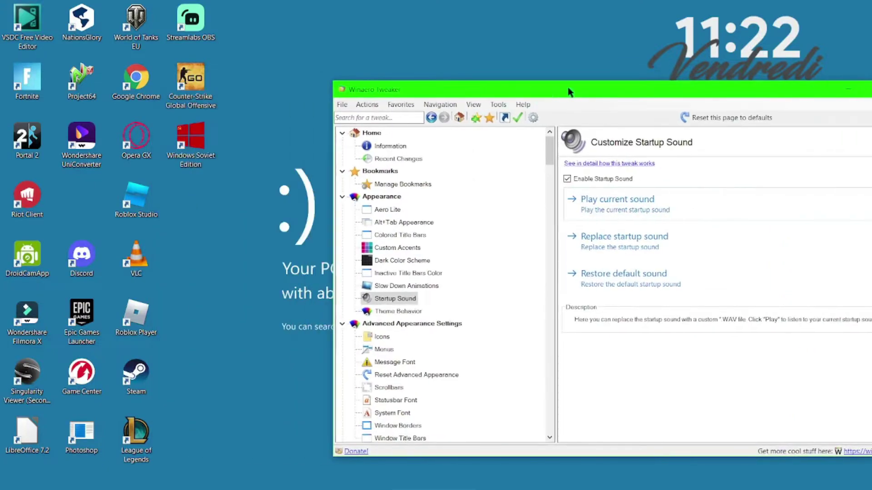
left_click(202, 167)
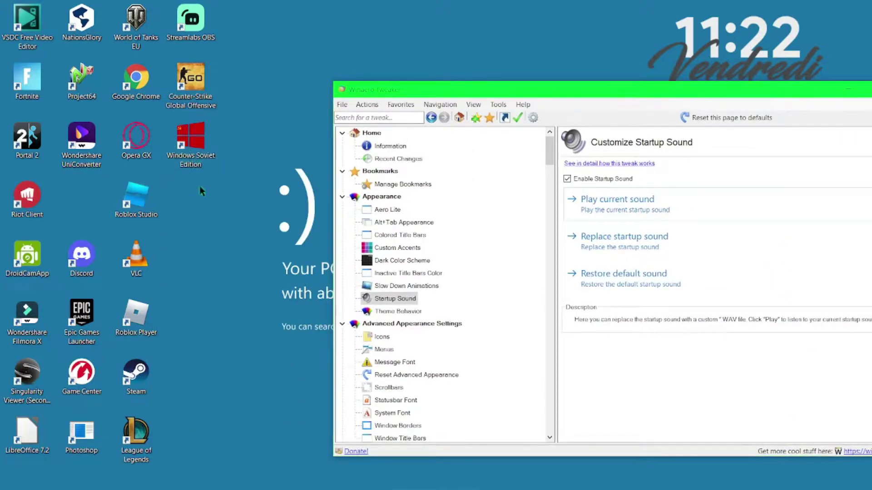
left_click_drag(706, 83, 528, 73)
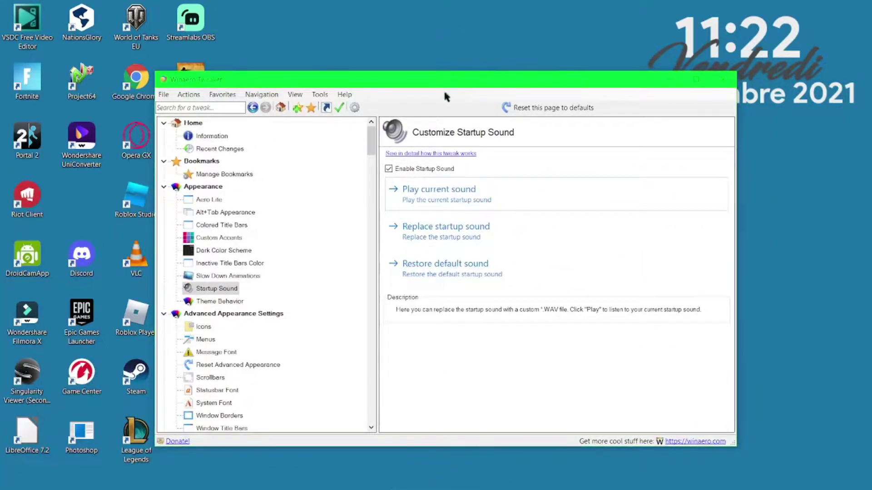
left_click(456, 278)
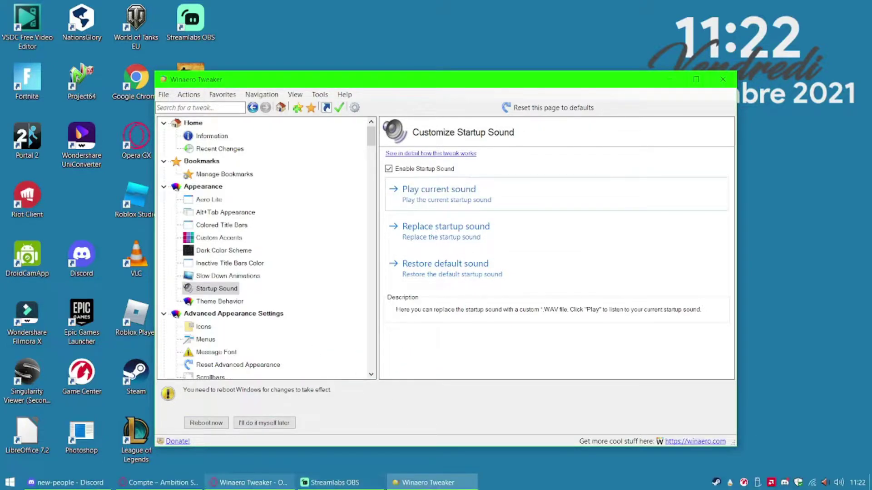
- Switch to Opera's YouTube results for "son windows xp startup" and open the video "Son de démarrage de Windows XP"
mouse_move(251, 482)
left_click(299, 411)
left_click_drag(147, 48, 229, 3)
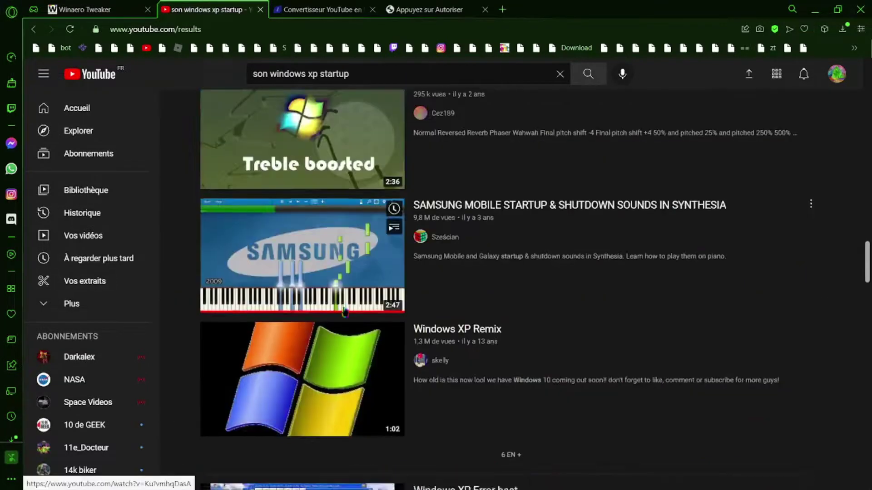
scroll(341, 316, "down", 10)
scroll(341, 316, "up", 4)
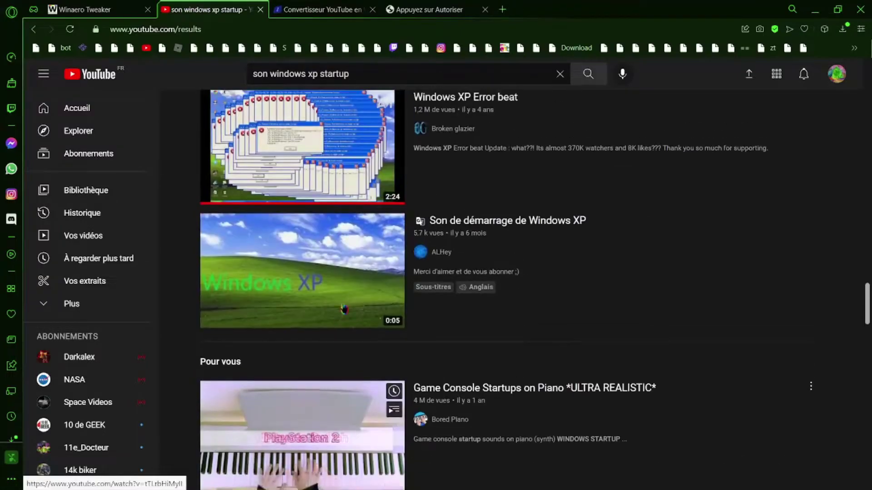
left_click(343, 304)
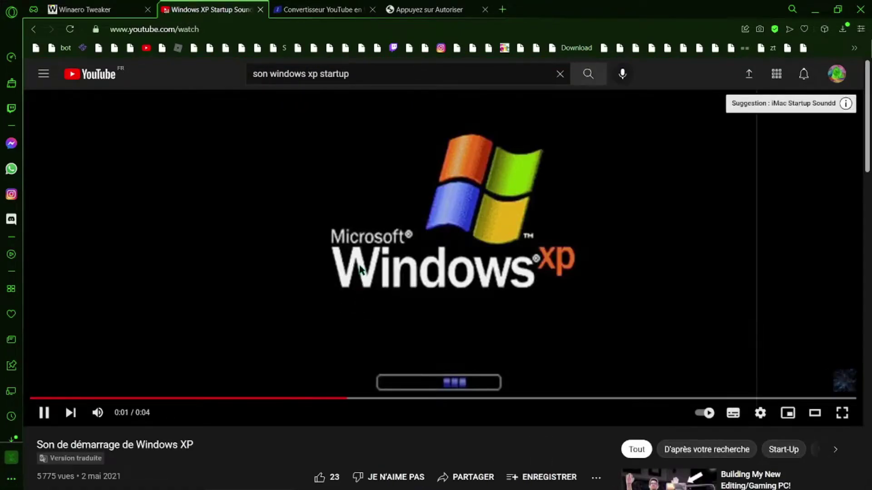
- Pause the Windows XP startup sound video and copy its web address
left_click(356, 270)
left_click(262, 29)
key("ctrl+c")
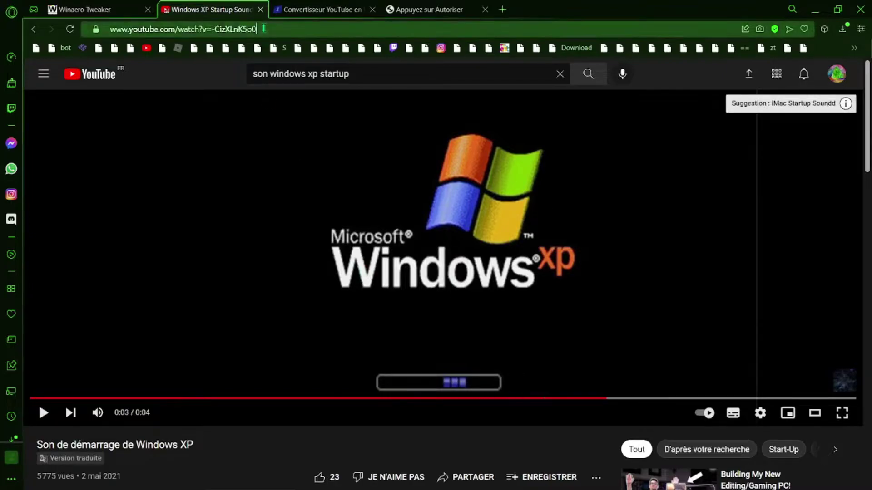
- Convert the copied YouTube link to WAV with the loader.to converter
left_click(317, 9)
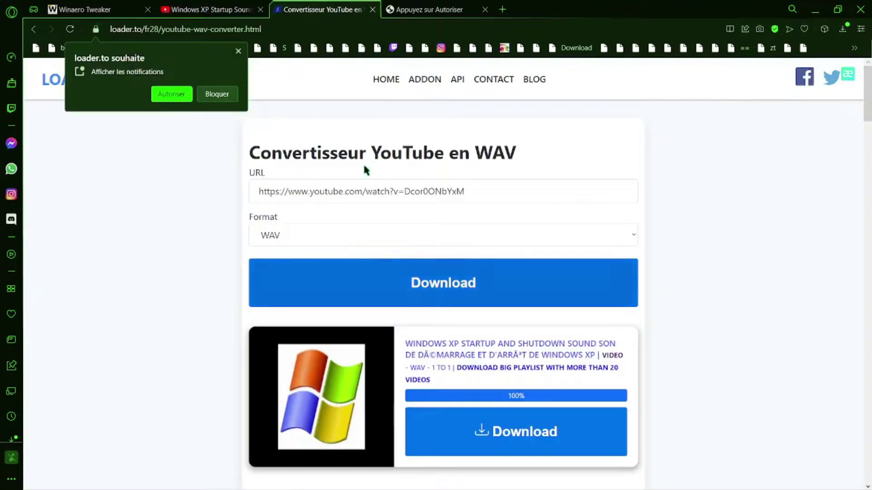
triple_click(368, 187)
key("ctrl+v")
left_click(394, 287)
scroll(389, 300, "down", 3)
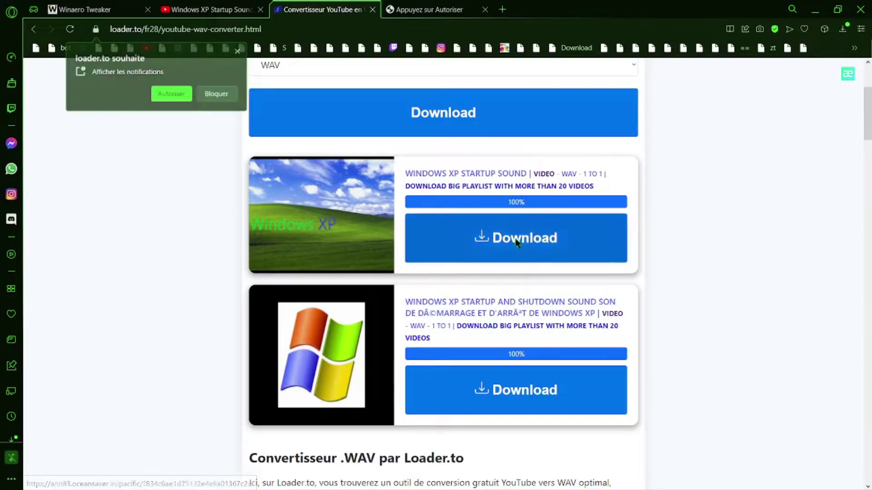
- Download the converted sound as "Windows XP Startup and Shutdown Sound Son de démarrage et d'arrêt de Windows XP", overwriting the existing WAV in Téléchargements
left_click(442, 238)
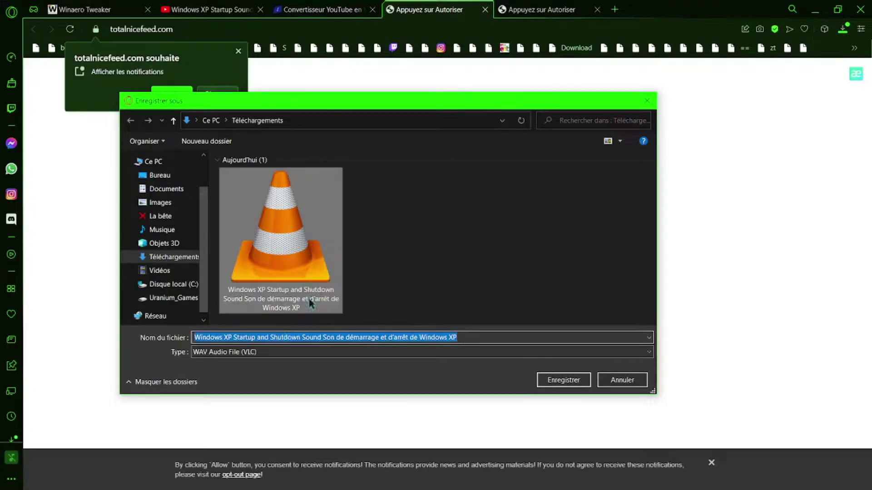
left_click(564, 380)
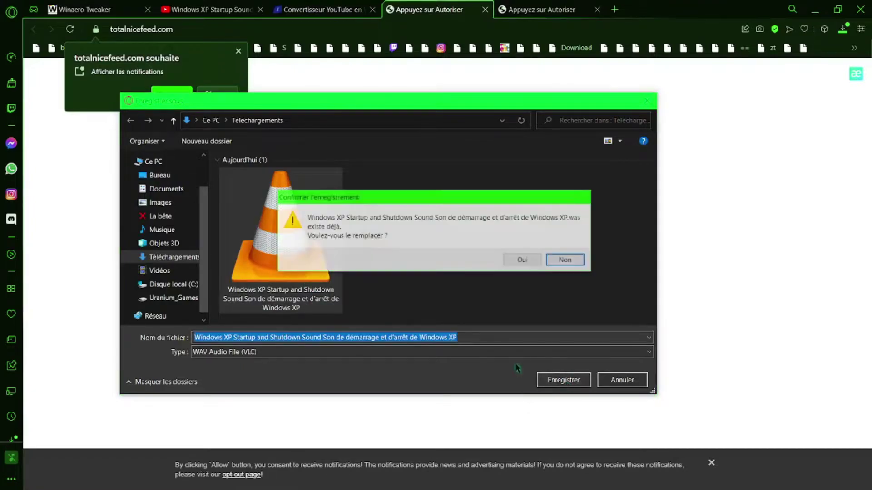
left_click(519, 261)
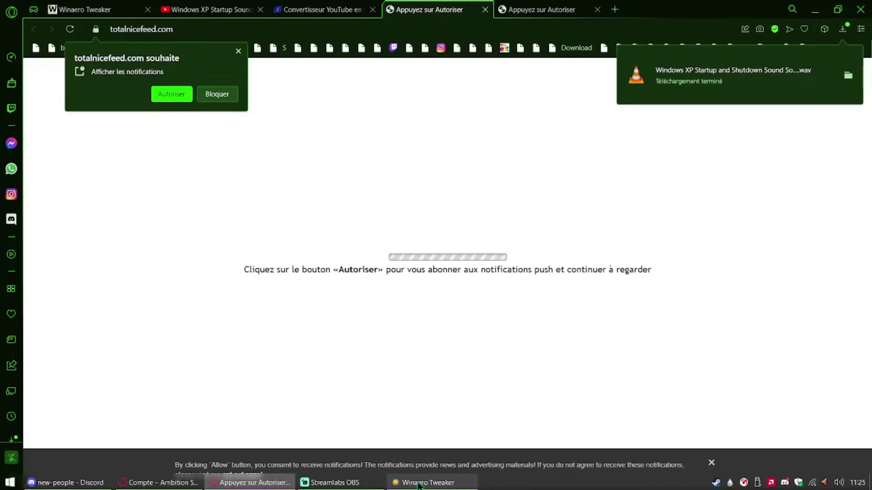
- Switch to Winaero Tweaker, replace the startup sound with the Windows XP WAV from Téléchargements and play it
left_click(419, 486)
left_click(461, 231)
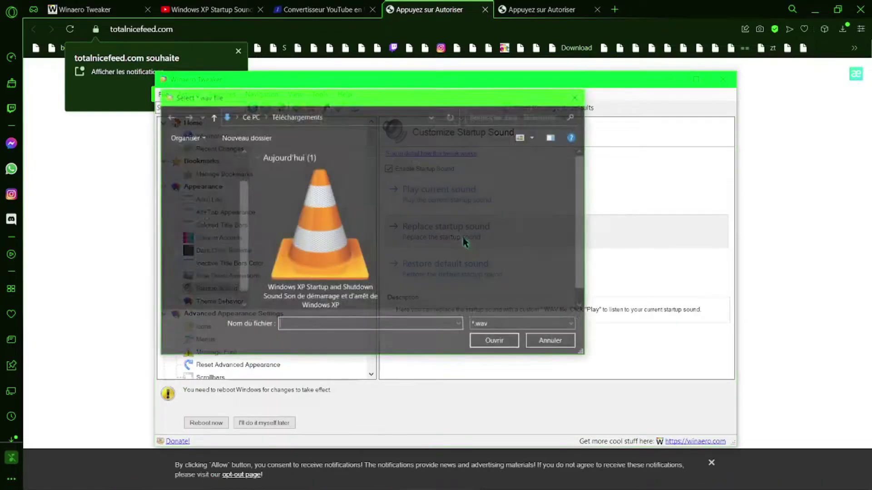
left_click(346, 274)
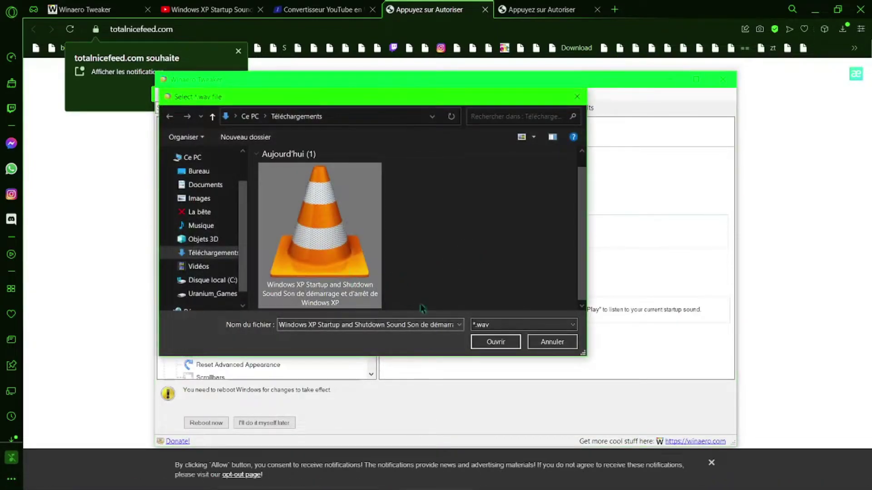
left_click(485, 348)
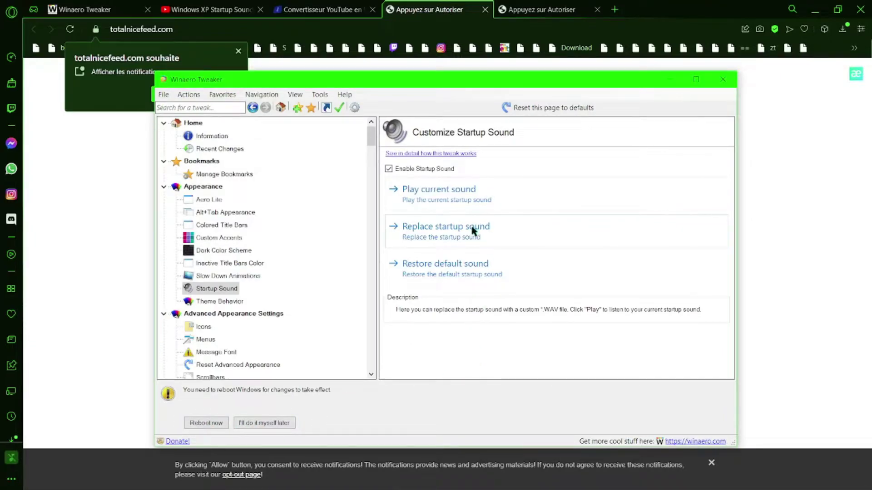
left_click(421, 203)
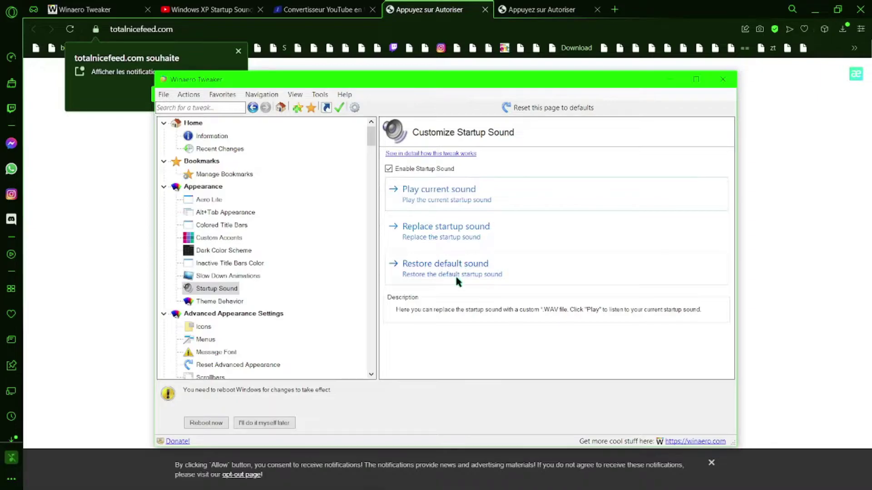
- Open the System Font tweak, enable "Use the following font" and switch back to "Use system default"
scroll(225, 315, "down", 2)
left_click(215, 275)
left_click(217, 314)
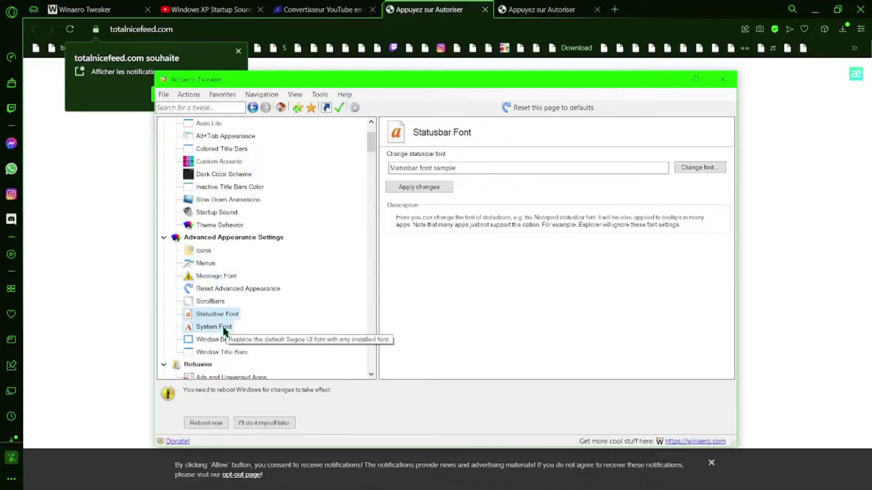
left_click(213, 326)
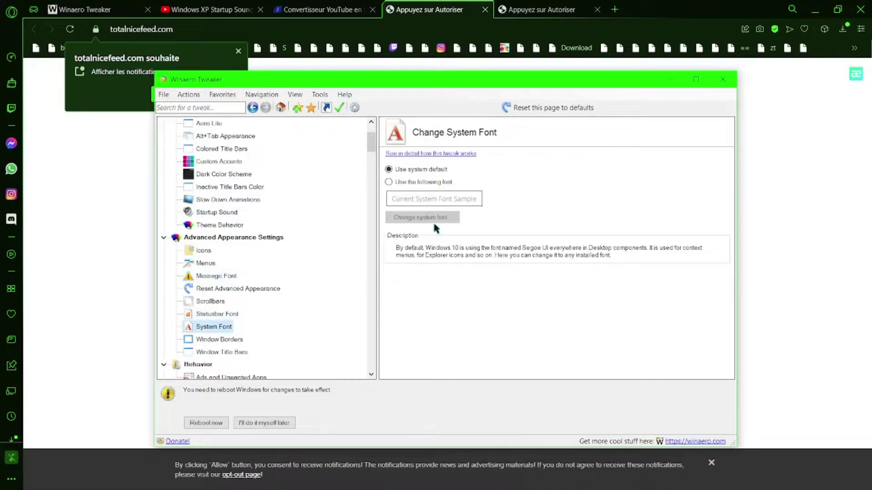
left_click(411, 184)
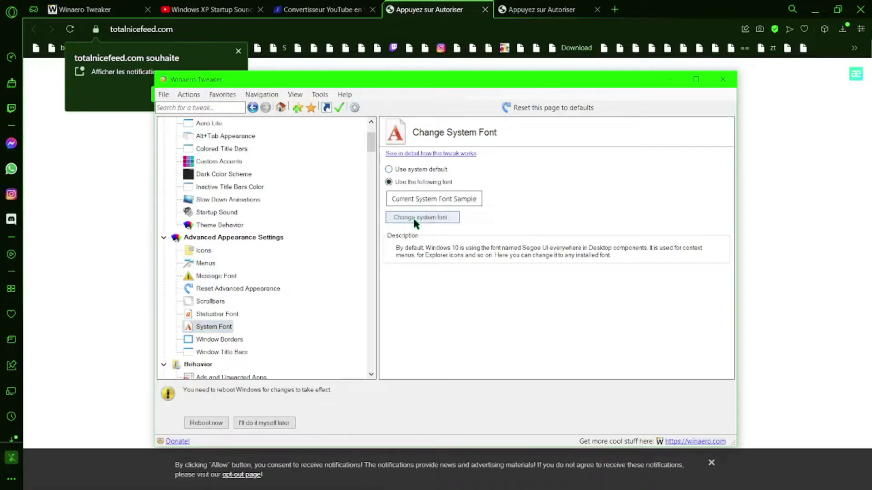
left_click(428, 172)
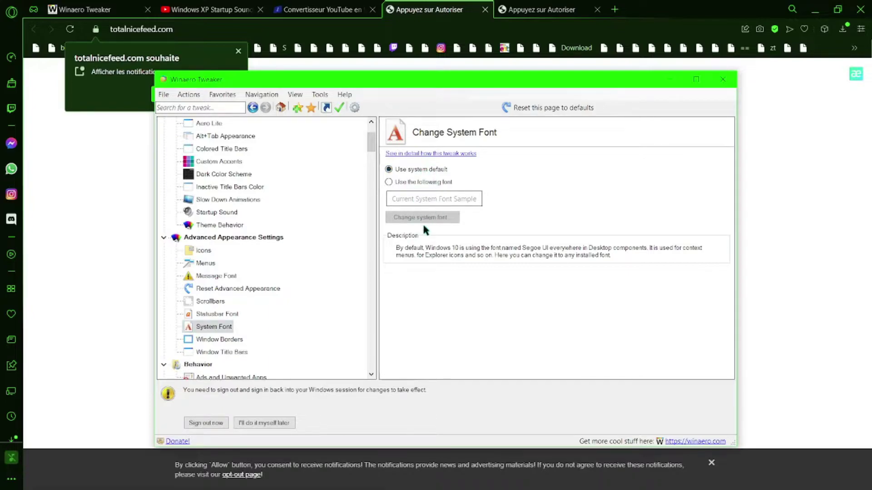
- Switch to Opera, search the web for "dafont.fr*" and open the DaFont site
left_click(540, 9)
left_click(474, 29)
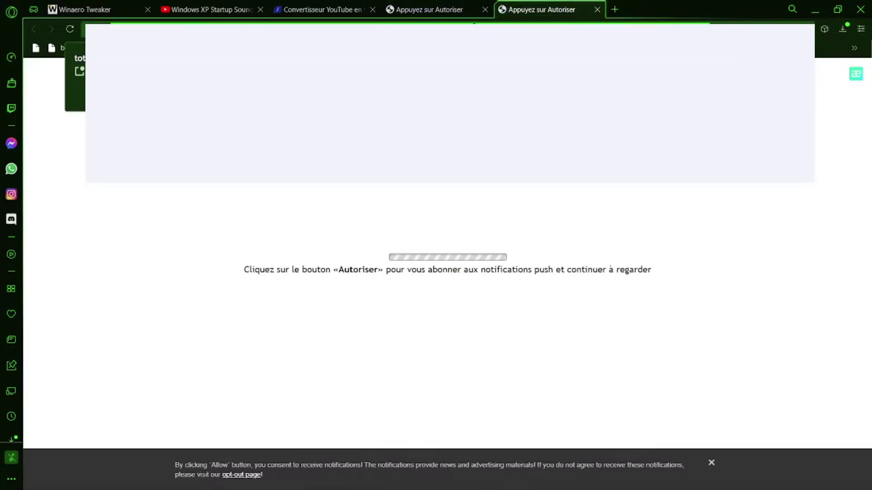
type("gofont")
type(".fr*")
key("Return")
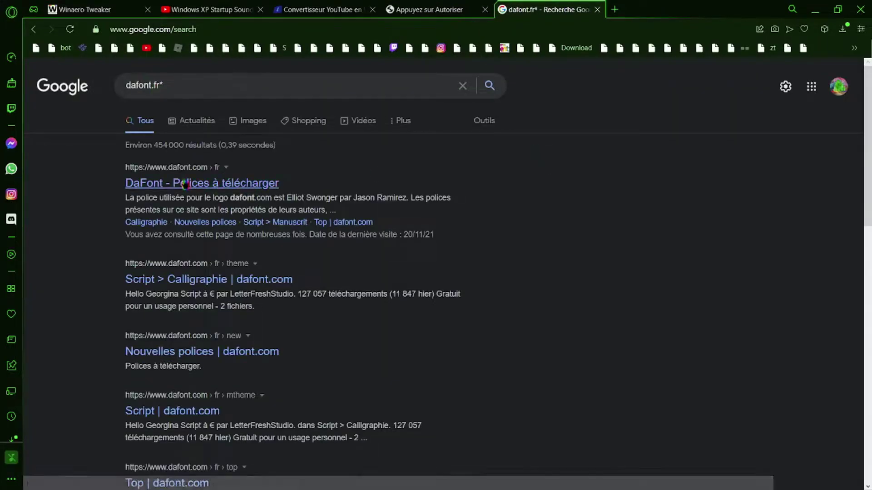
left_click(183, 184)
- Browse the recently added fonts on DaFont's home page and the font list in the Script > Divers category
scroll(350, 255, "down", 3)
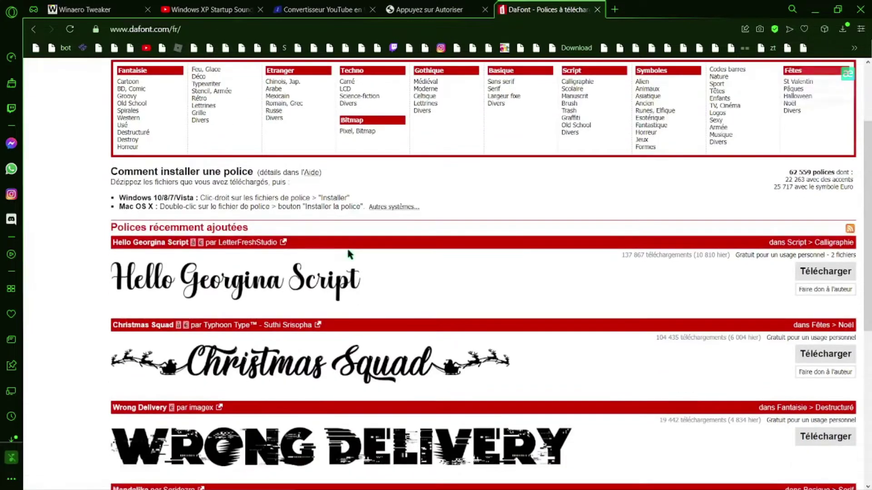
scroll(349, 250, "down", 7)
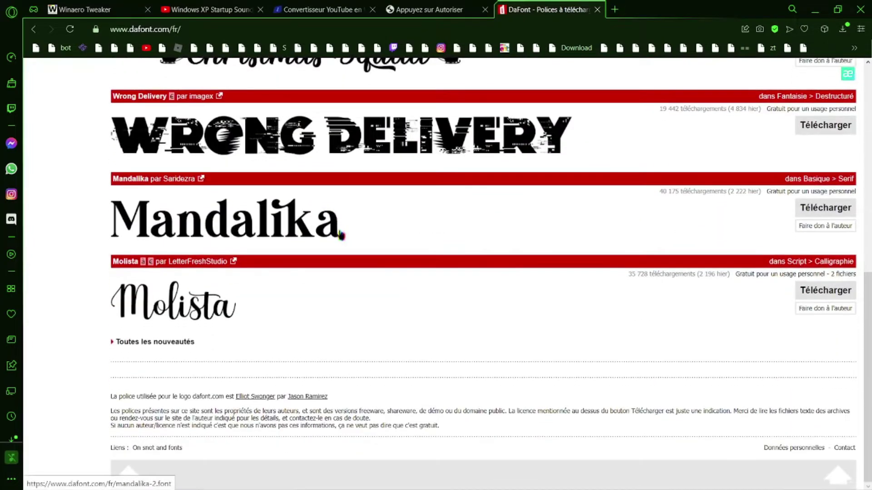
scroll(121, 201, "up", 10)
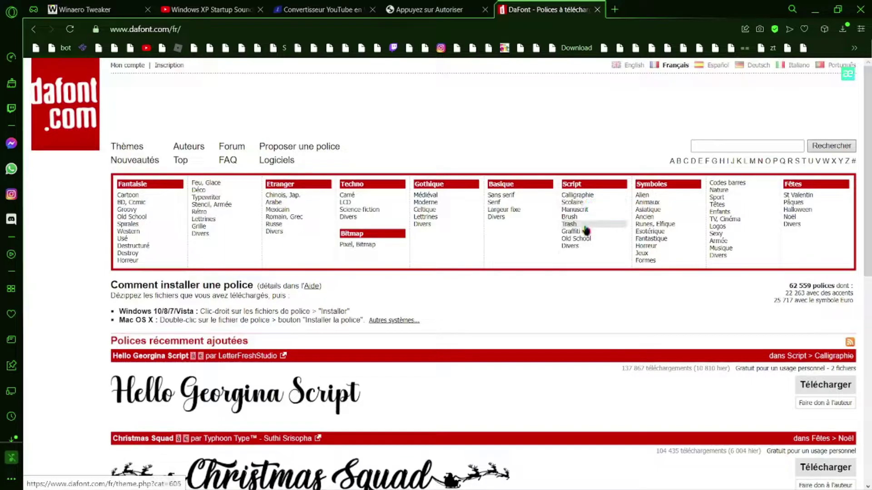
left_click(571, 246)
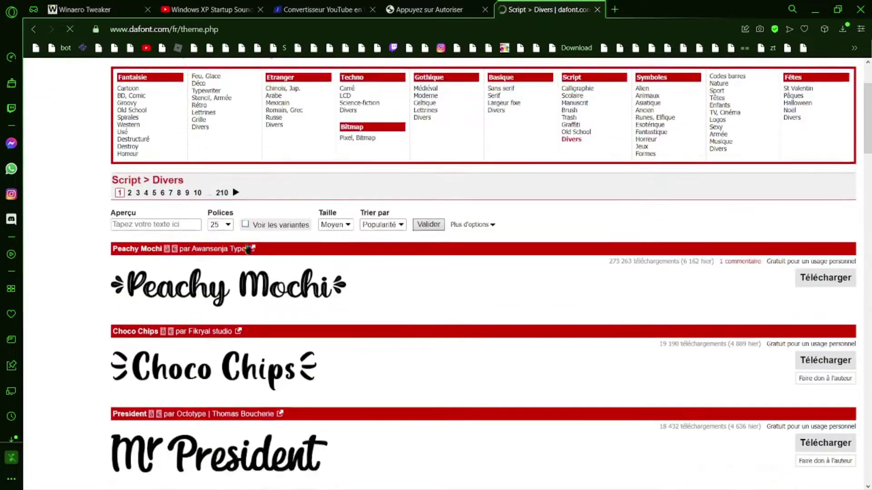
scroll(251, 243, "down", 15)
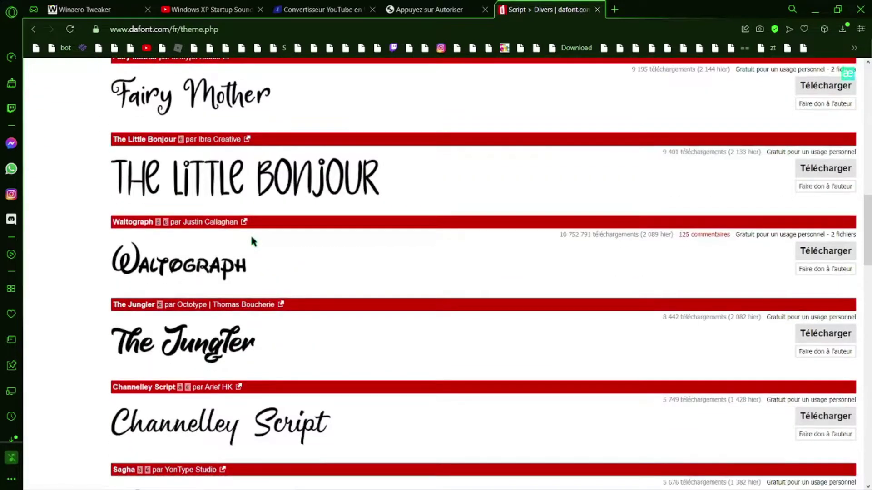
scroll(253, 241, "down", 3)
scroll(391, 258, "down", 7)
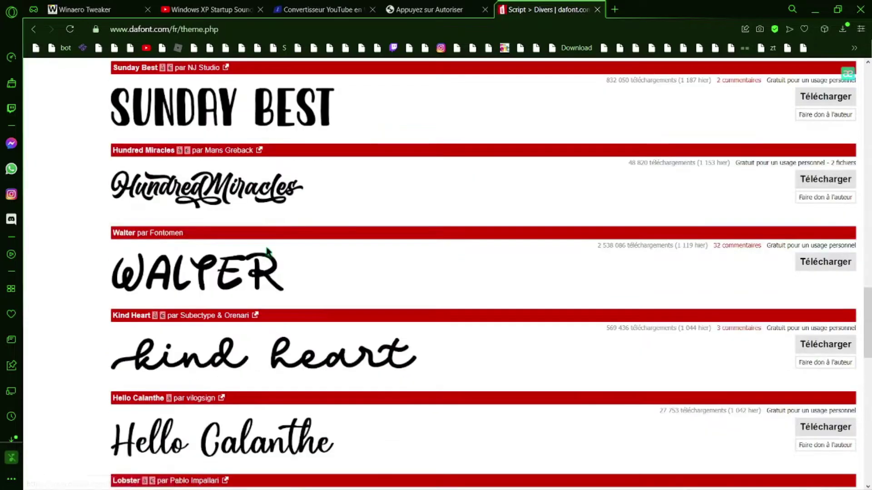
scroll(268, 251, "down", 15)
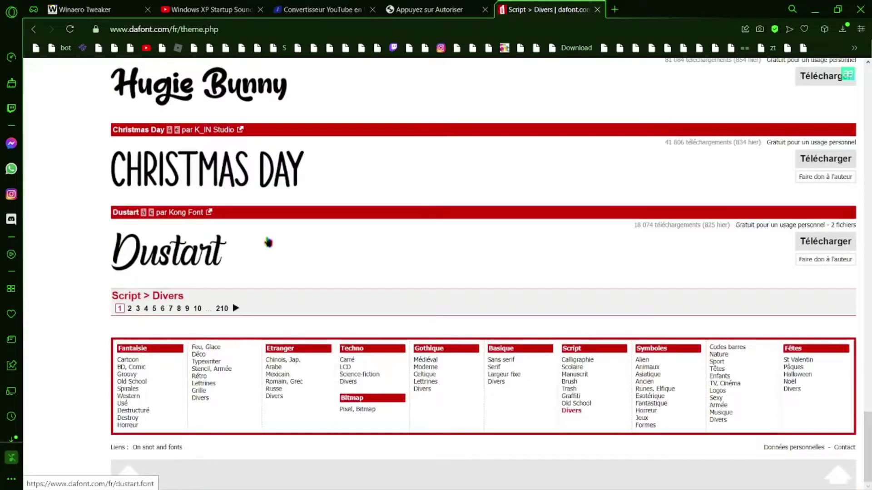
scroll(268, 243, "up", 20)
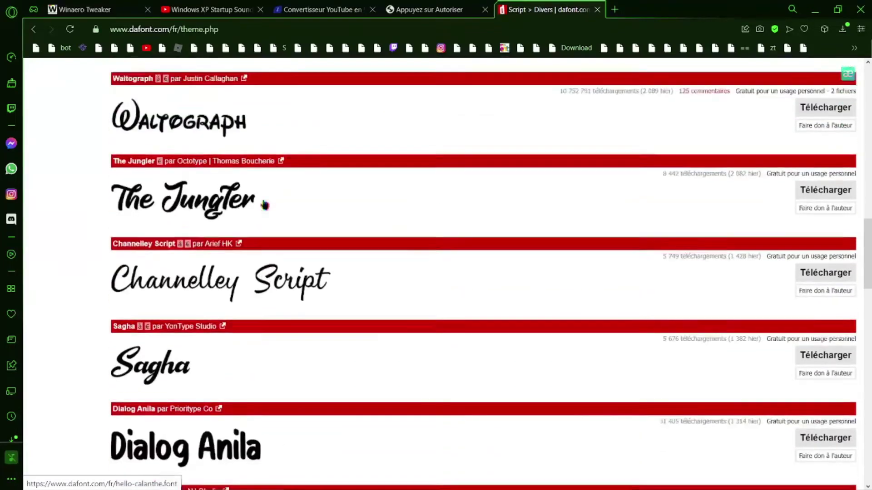
scroll(264, 206, "up", 5)
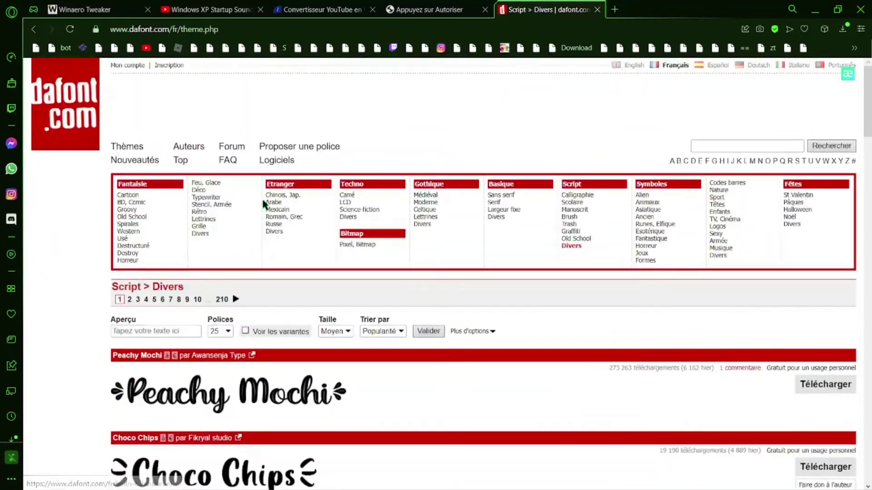
- Open DaFont's Etranger > Russe category and examine its fonts down to the end of the page
left_click(288, 226)
scroll(293, 227, "down", 10)
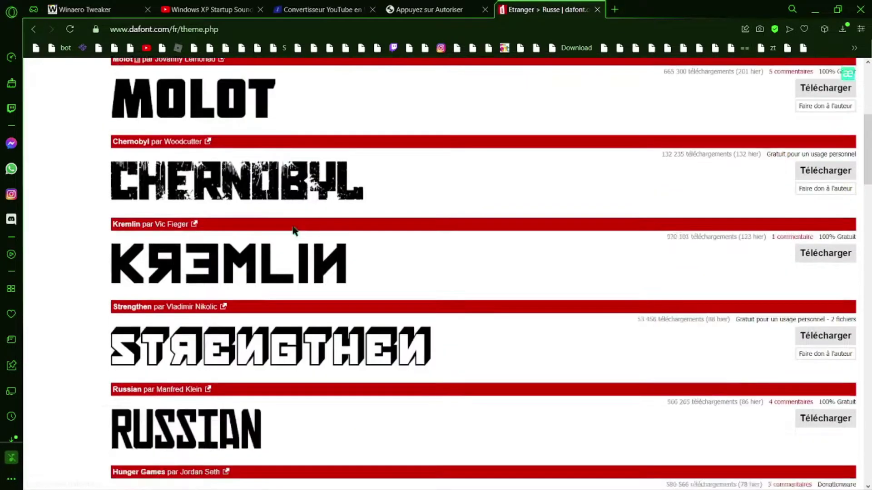
scroll(294, 227, "down", 10)
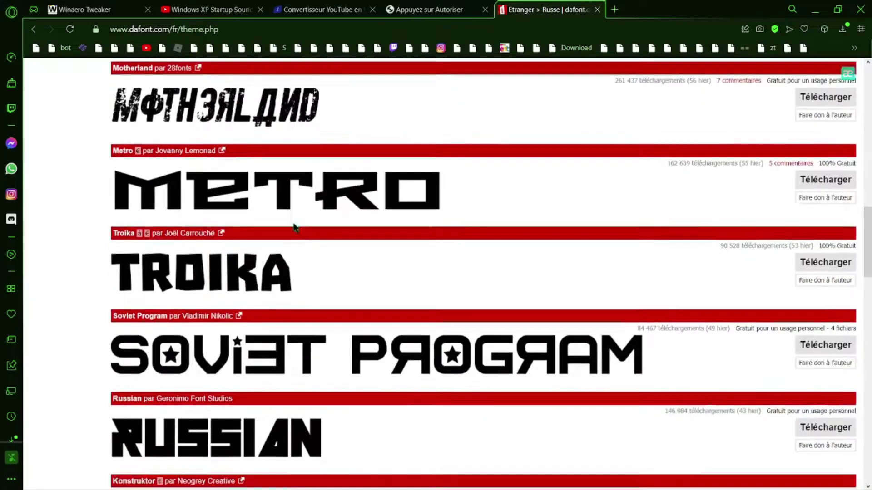
scroll(295, 227, "down", 3)
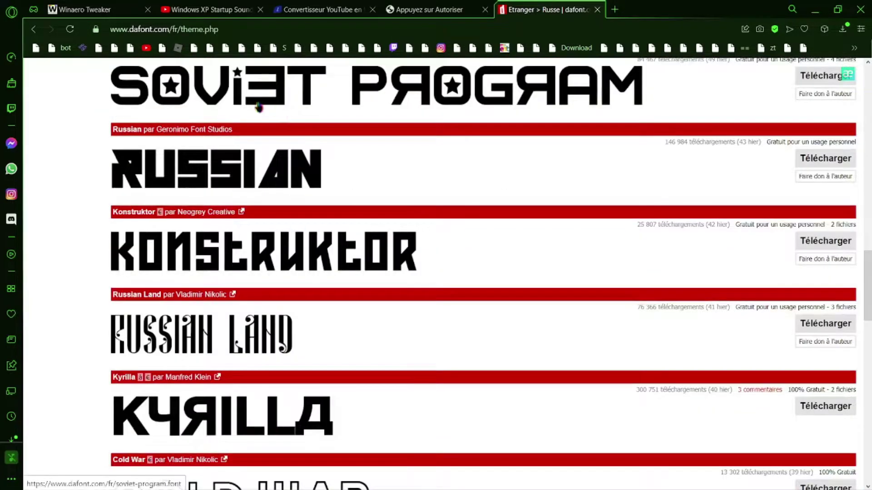
scroll(253, 199, "up", 3)
scroll(325, 279, "down", 10)
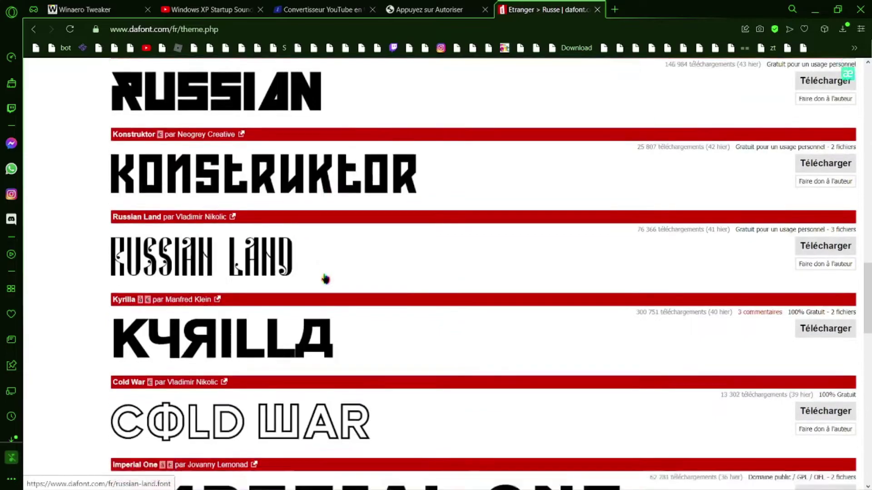
scroll(207, 230, "down", 10)
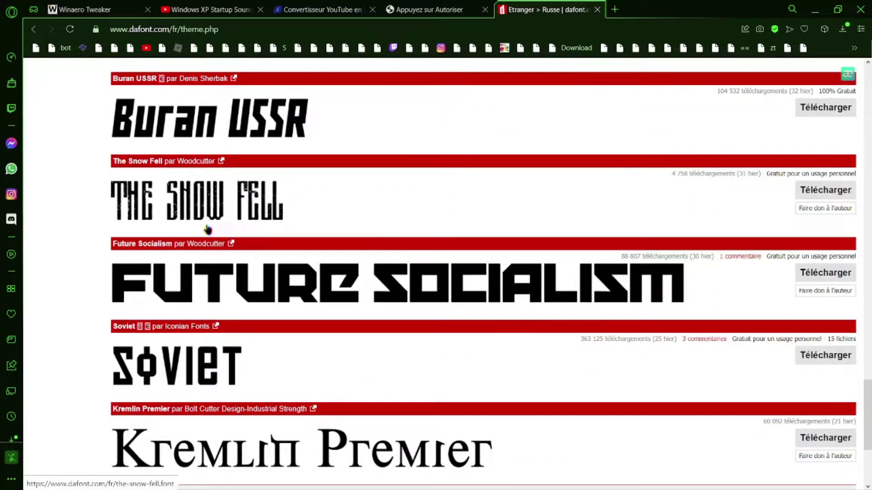
scroll(208, 230, "down", 4)
scroll(208, 230, "up", 2)
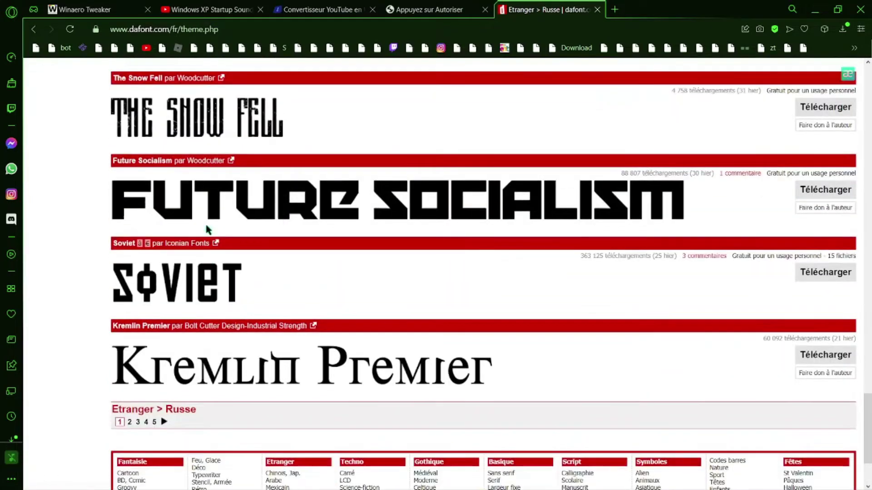
- Download the Soviet font by Iconian Fonts to Téléchargements as soviet and show the archive in its folder
left_click(823, 273)
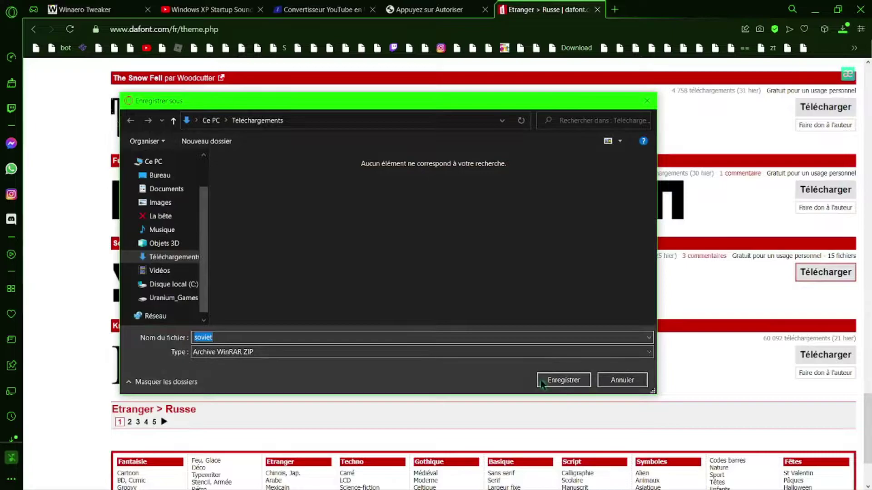
left_click(542, 383)
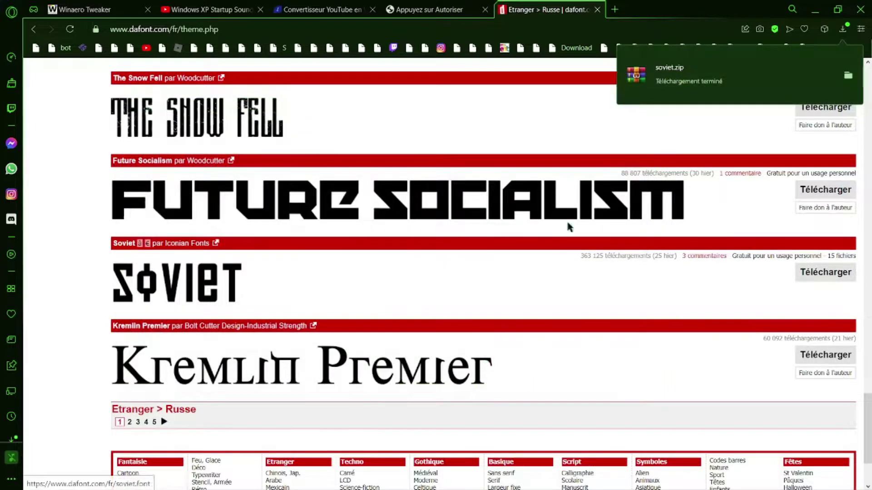
mouse_move(330, 488)
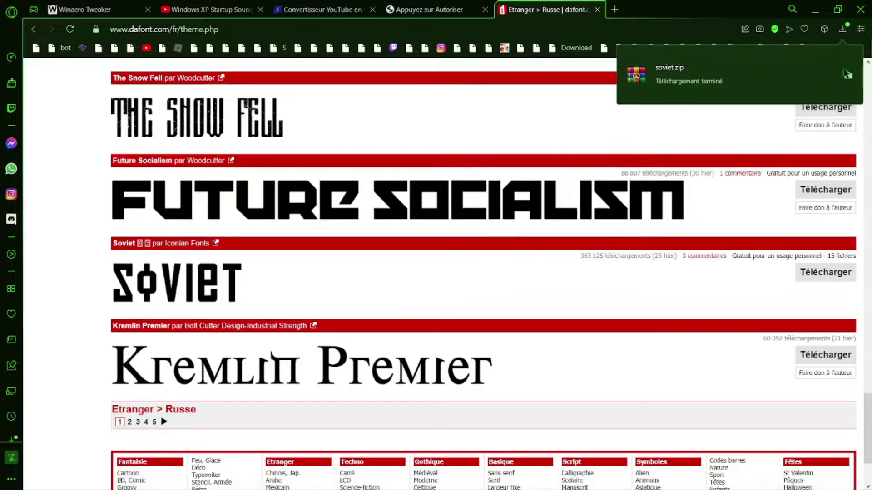
left_click(847, 74)
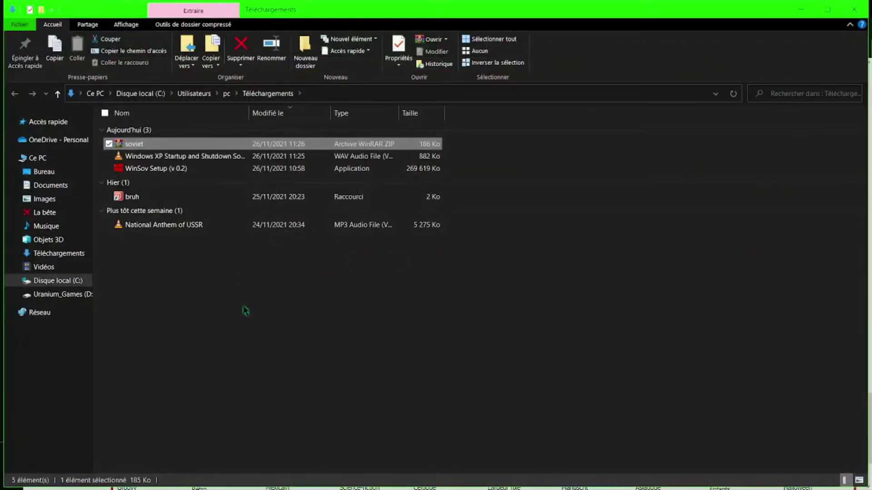
- Extract the soviet archive with WinRAR into its own soviet folder, and delete the ZIP archive
left_click(245, 310)
right_click(216, 145)
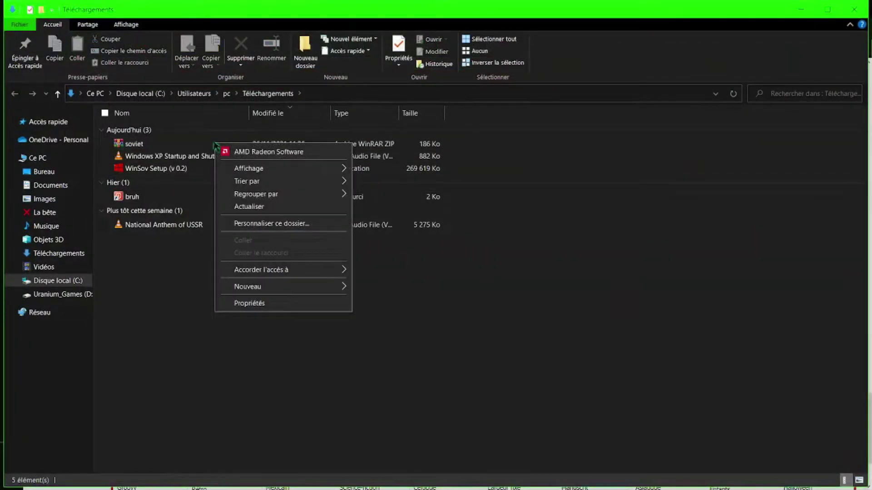
left_click(177, 144)
right_click(177, 141)
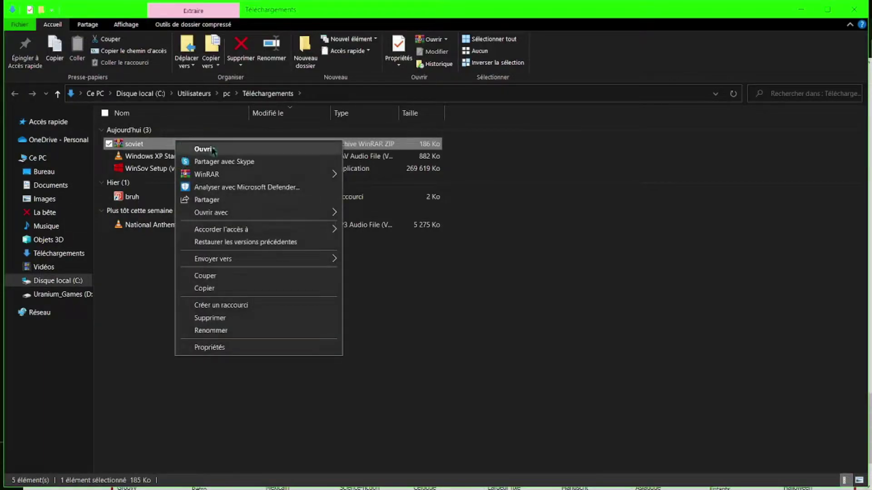
mouse_move(219, 174)
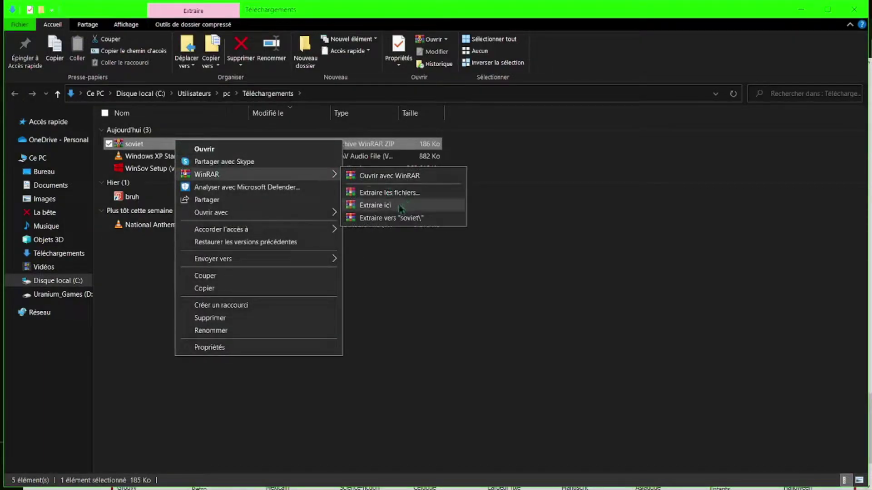
left_click(393, 219)
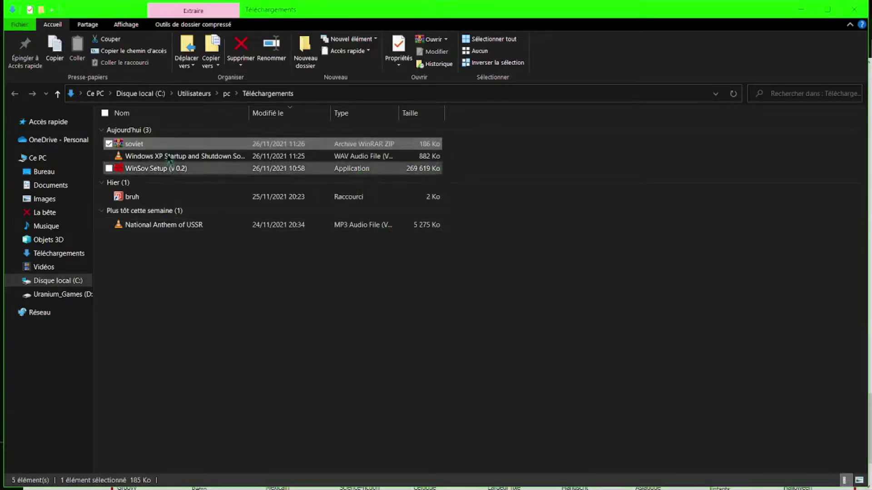
key("Delete")
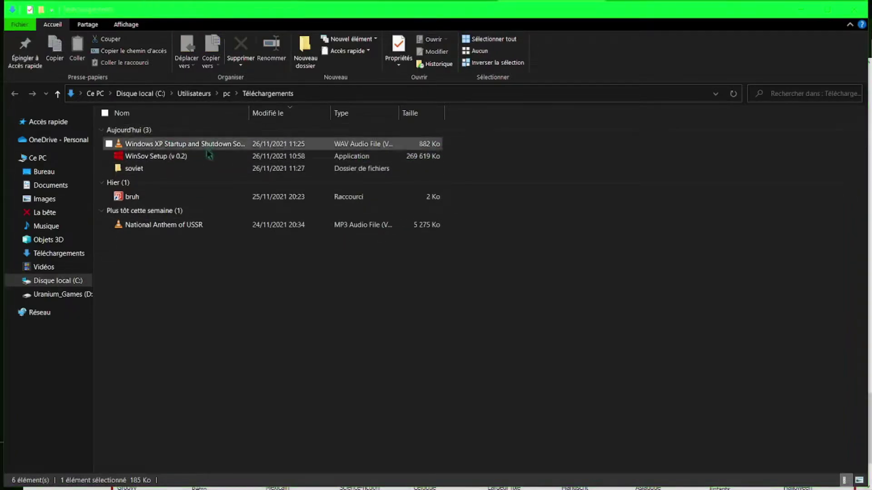
- Open the extracted soviet folder and widen the Type column to show the full file types
left_click(205, 169)
double_click(204, 169)
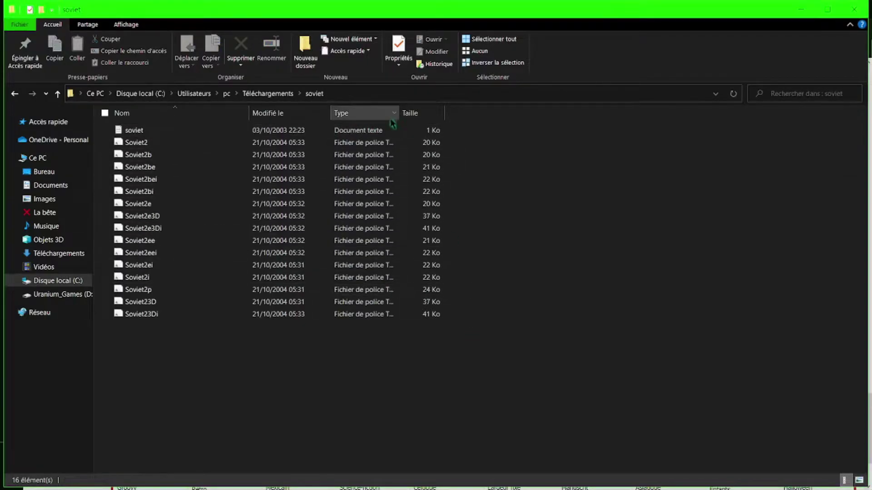
left_click_drag(402, 113, 522, 113)
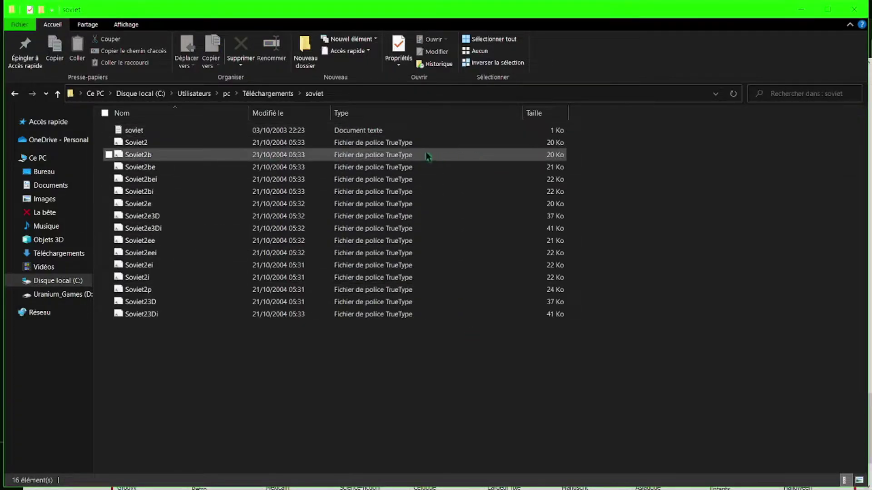
left_click(390, 147)
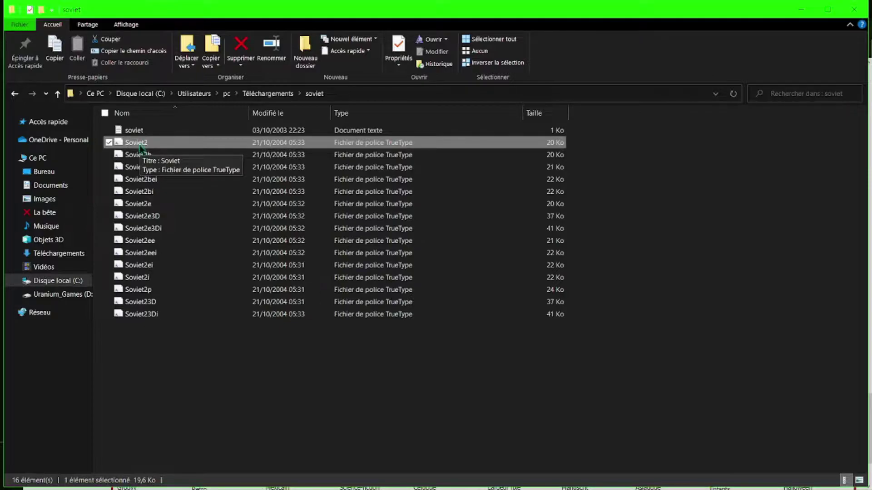
left_click(178, 386)
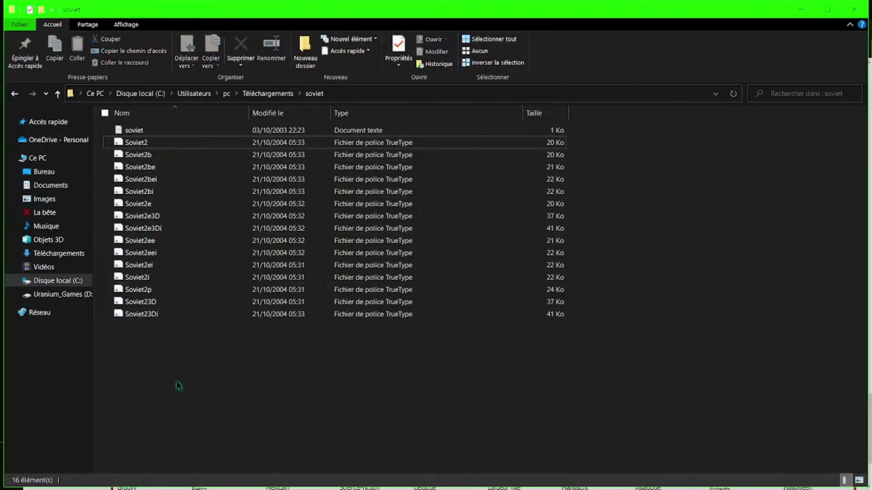
- Open the Soviet2p font file, install the Soviet Punk font and close its preview
double_click(158, 146)
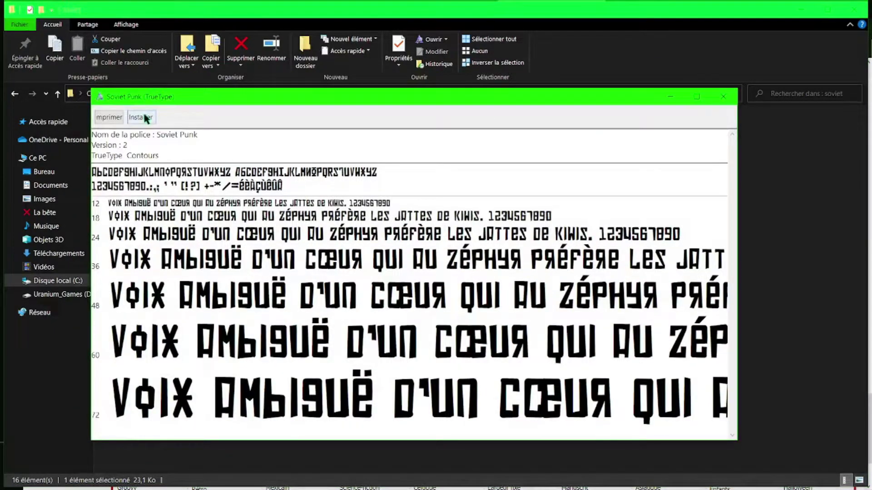
left_click(143, 122)
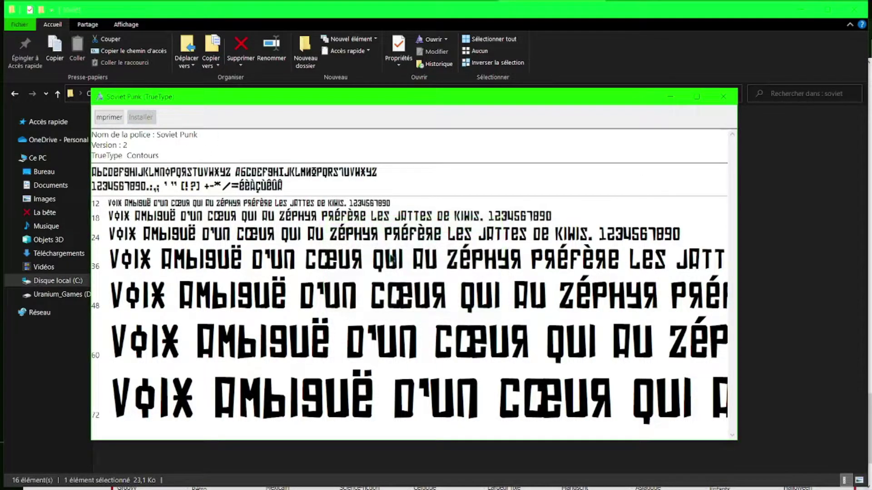
left_click(723, 96)
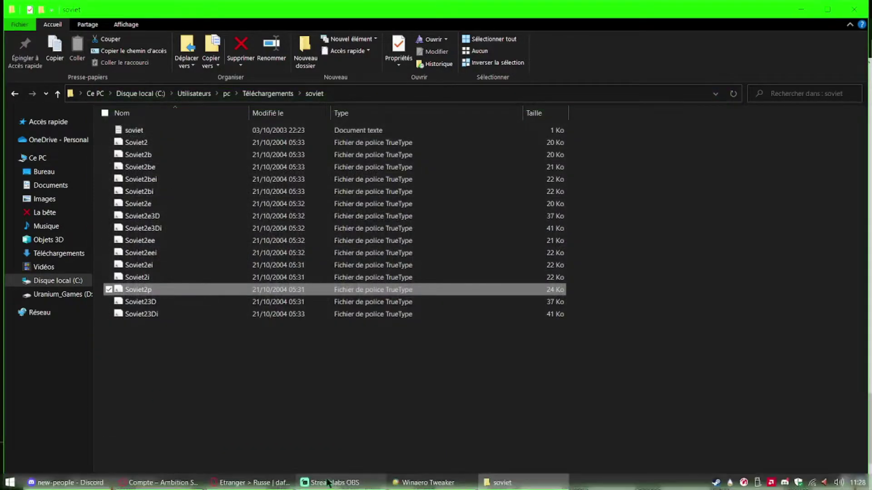
- Switch to Winaero Tweaker, look for the Soviet font in the System Font tweak's installed fonts list and cancel the selection
left_click(413, 482)
left_click(462, 485)
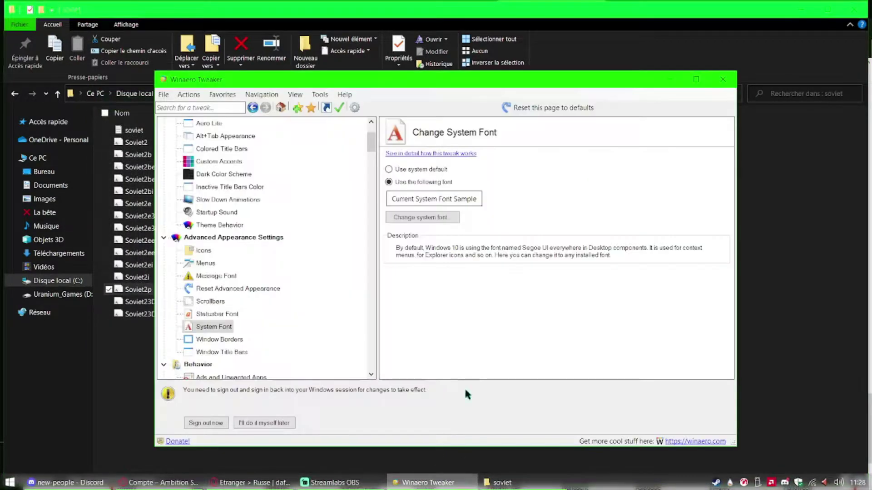
left_click(427, 220)
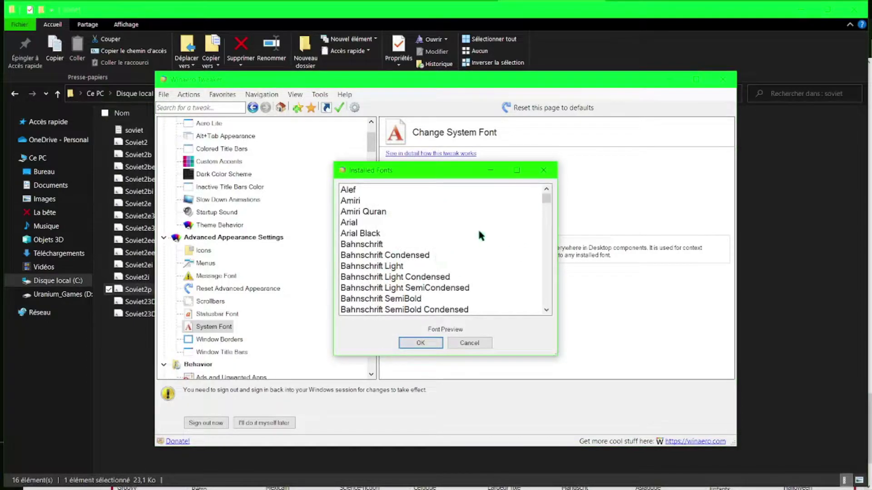
scroll(476, 232, "down", 13)
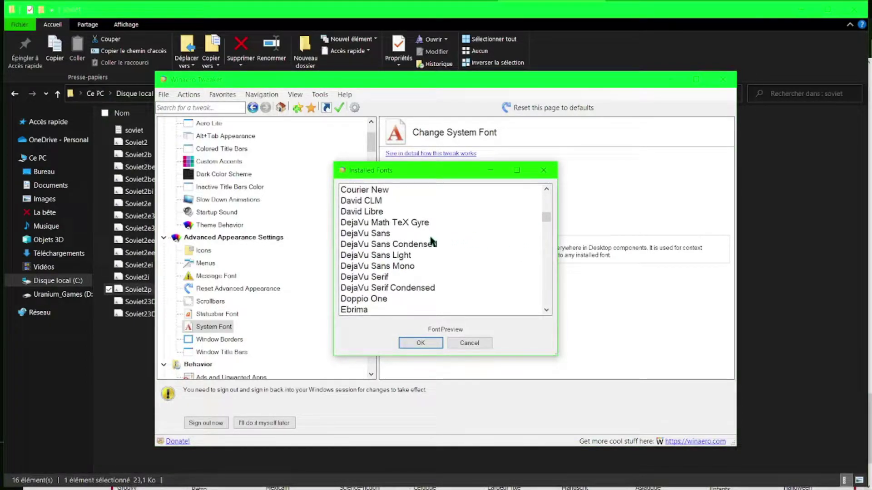
key("s")
scroll(408, 284, "down", 9)
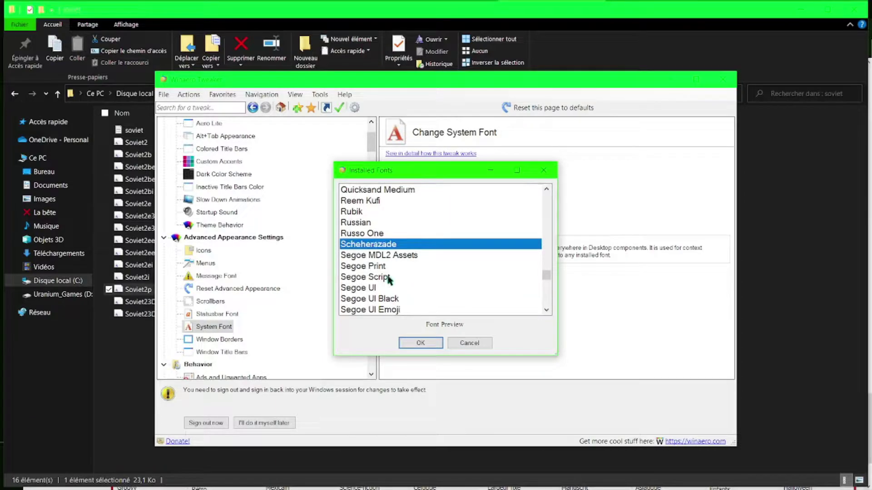
scroll(360, 279, "down", 6)
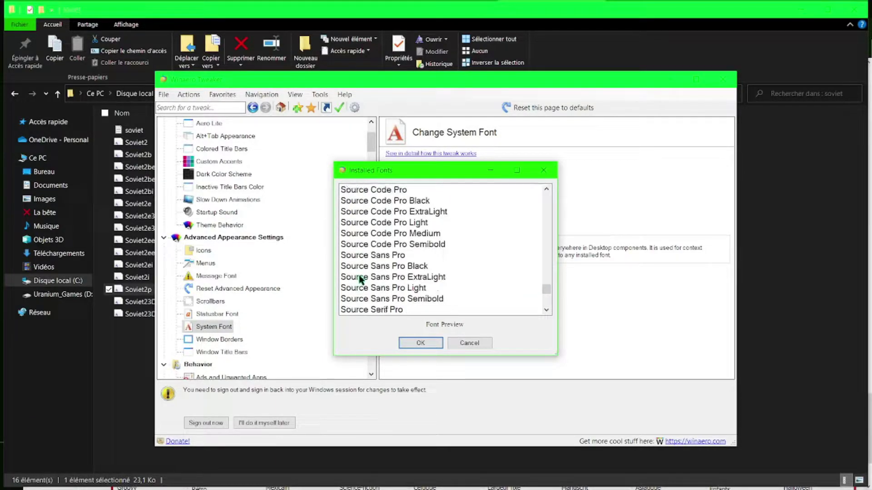
scroll(360, 279, "up", 2)
scroll(360, 280, "up", 9)
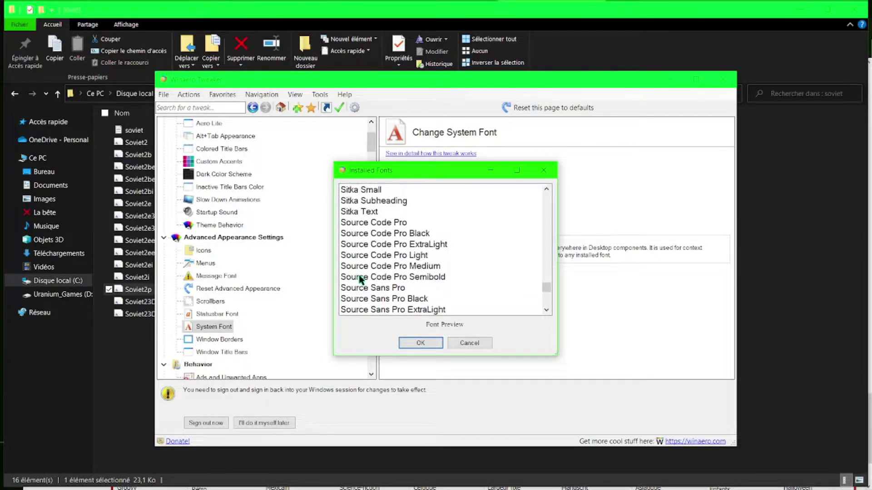
scroll(359, 279, "up", 2)
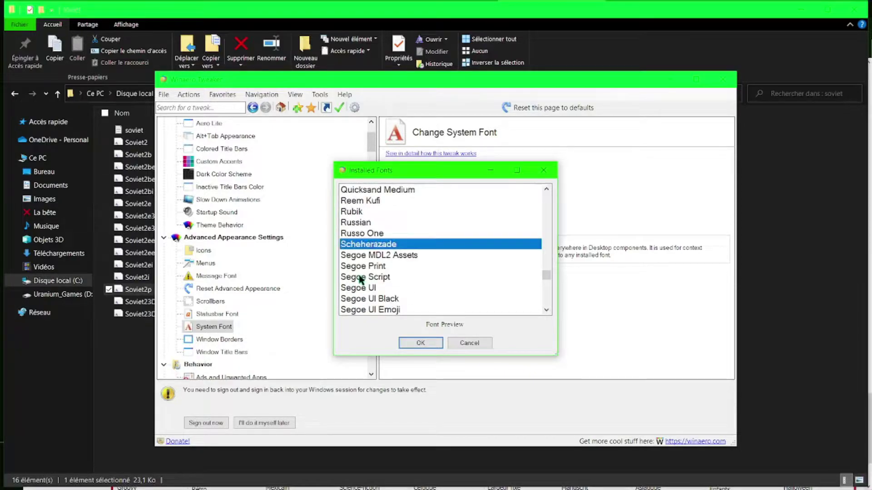
left_click(467, 343)
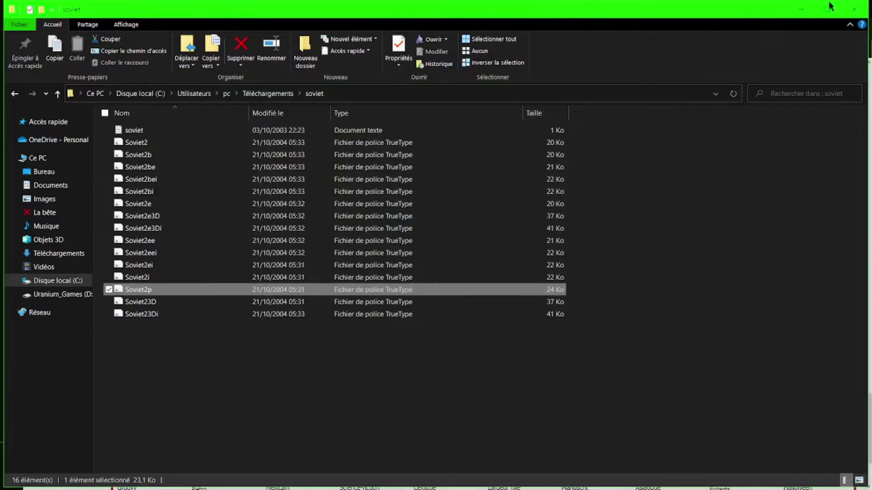
- Minimise the File Explorer and Opera windows and launch Winaero Tweaker again from the desktop
left_click(802, 14)
left_click(813, 9)
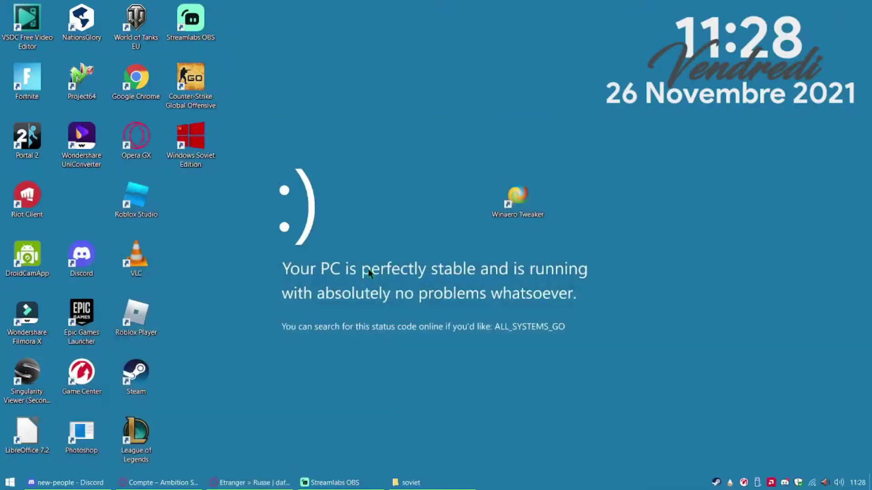
left_click(528, 195)
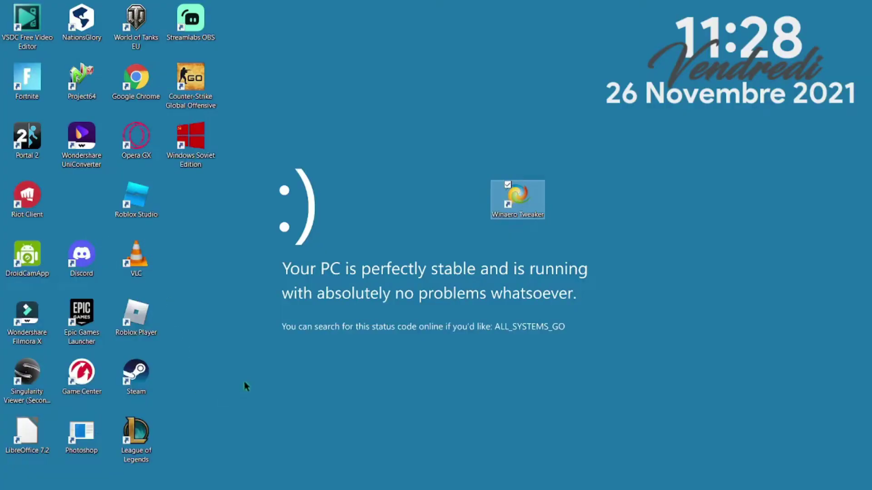
key("Return")
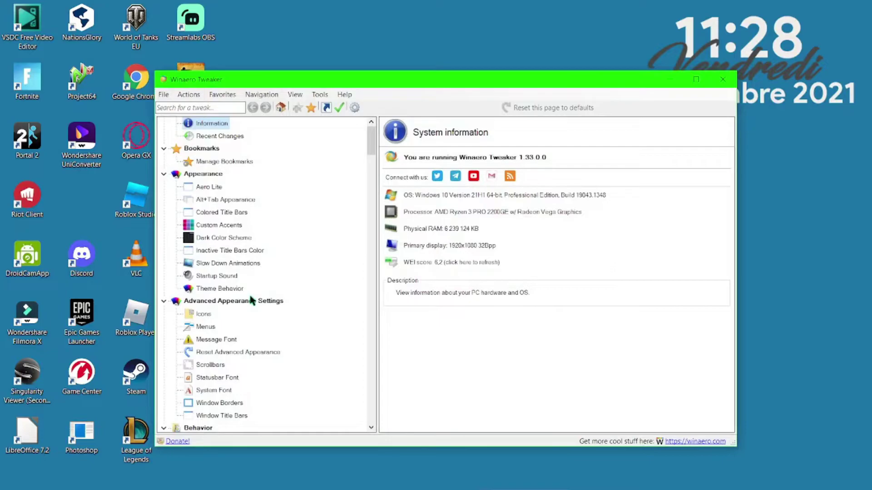
- Open the System Font tweak under Advanced Appearance Settings and enable "Use the following font"
scroll(250, 290, "down", 4)
left_click(224, 278)
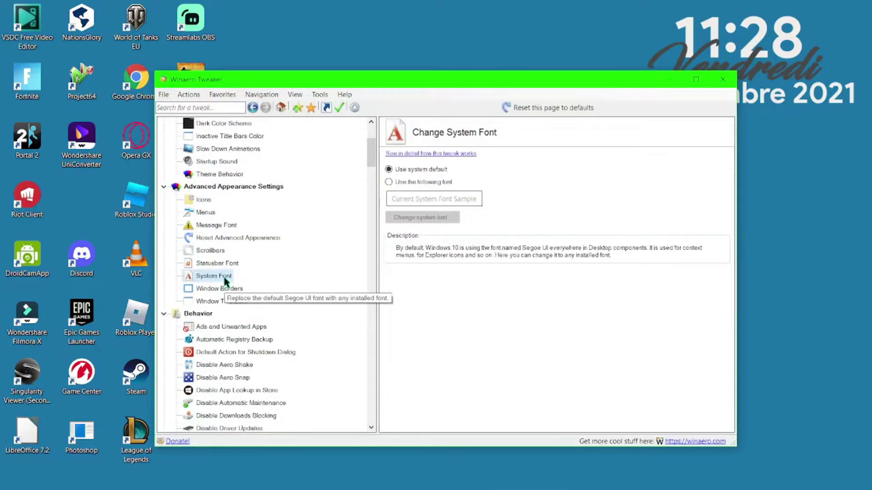
left_click(438, 183)
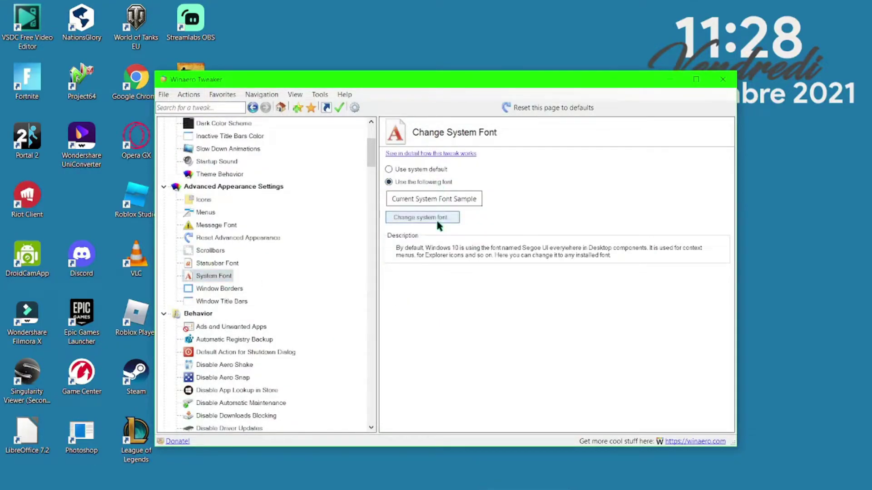
- Choose Soviet Punk from the installed fonts as the system font and confirm the selection
left_click(436, 219)
scroll(377, 254, "down", 3)
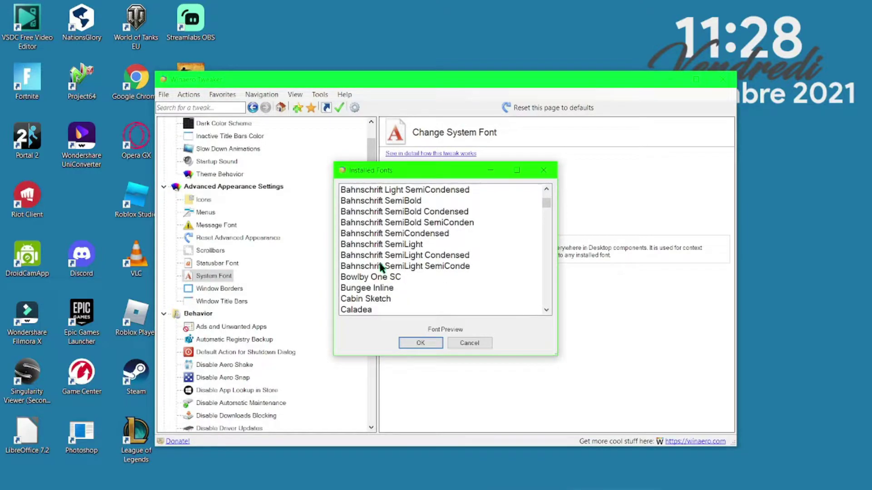
key("s")
scroll(383, 266, "down", 7)
scroll(384, 266, "down", 7)
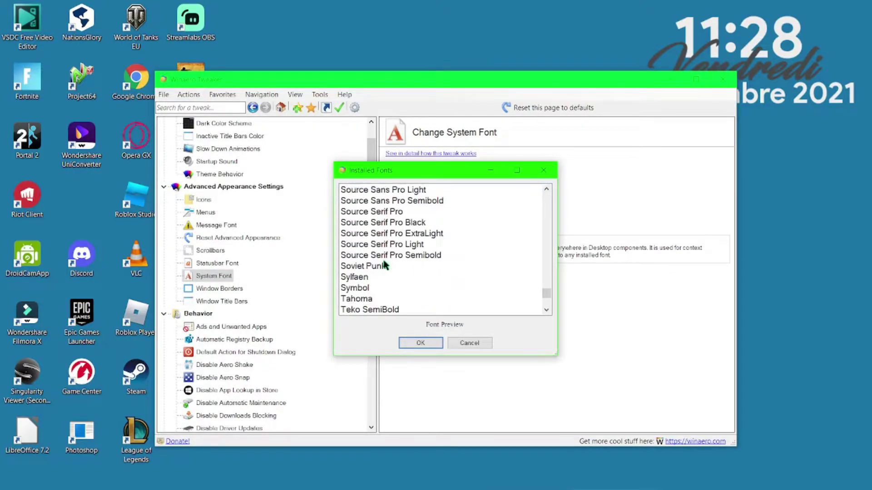
left_click(373, 270)
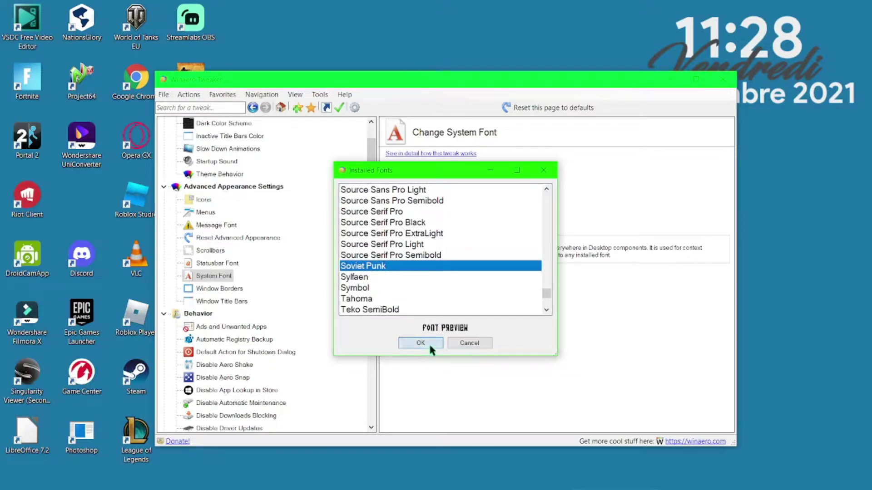
left_click(420, 343)
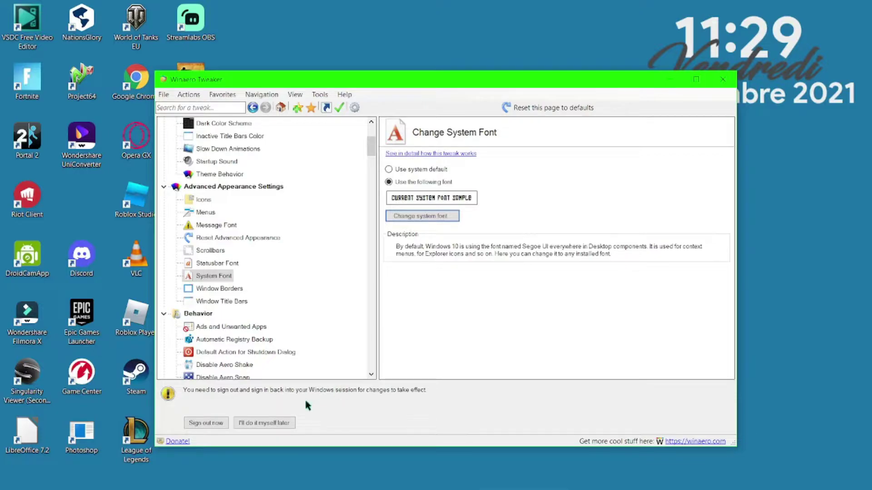
- Switch to Streamlabs OBS, and close the "Ce PC" File Explorer window
mouse_move(312, 486)
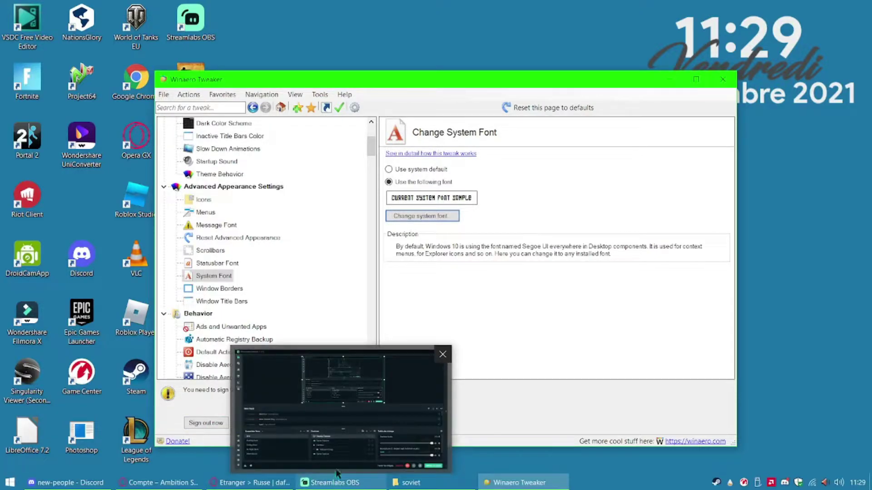
left_click(339, 459)
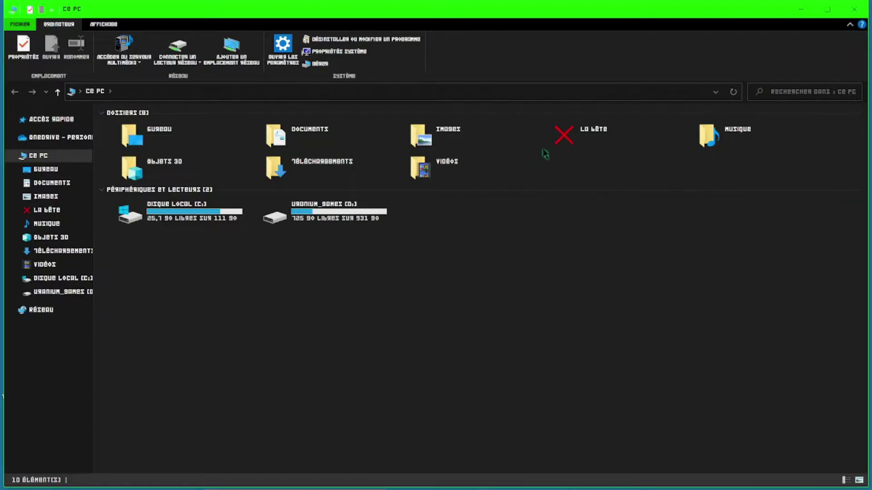
left_click(854, 9)
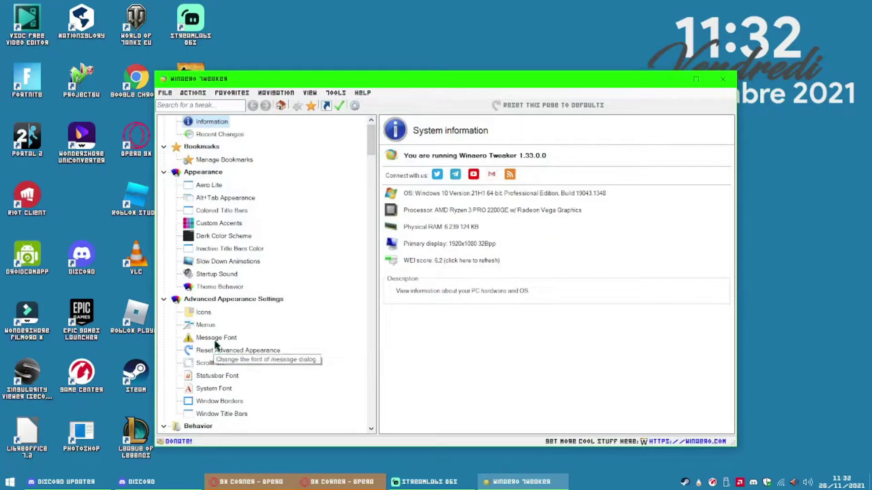
- Examine the Message Font, Statusbar Font, System Font and Window Borders tweaks, and look through the Behavior tweaks
left_click(215, 340)
left_click(215, 376)
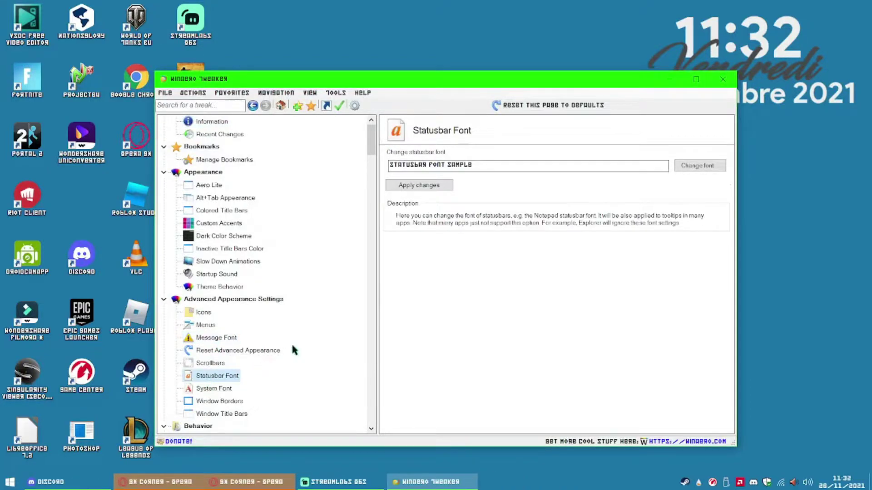
left_click(214, 388)
scroll(223, 388, "down", 1)
left_click(234, 377)
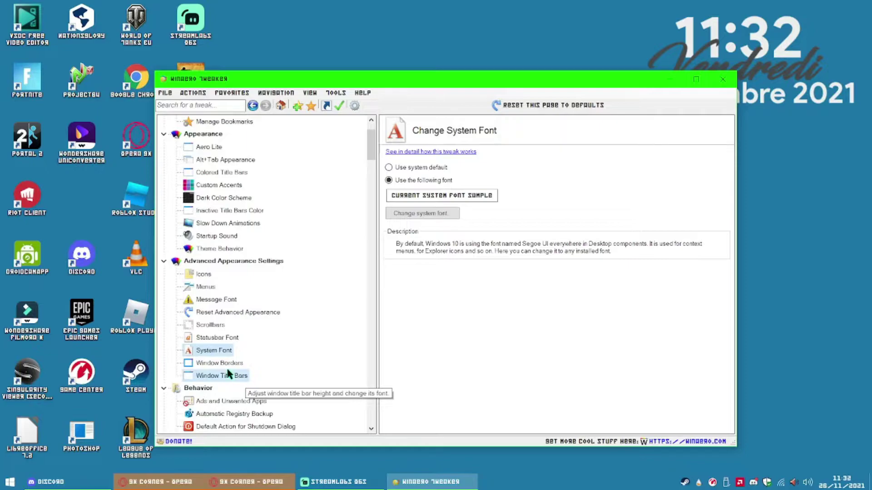
left_click(226, 365)
scroll(252, 354, "down", 1)
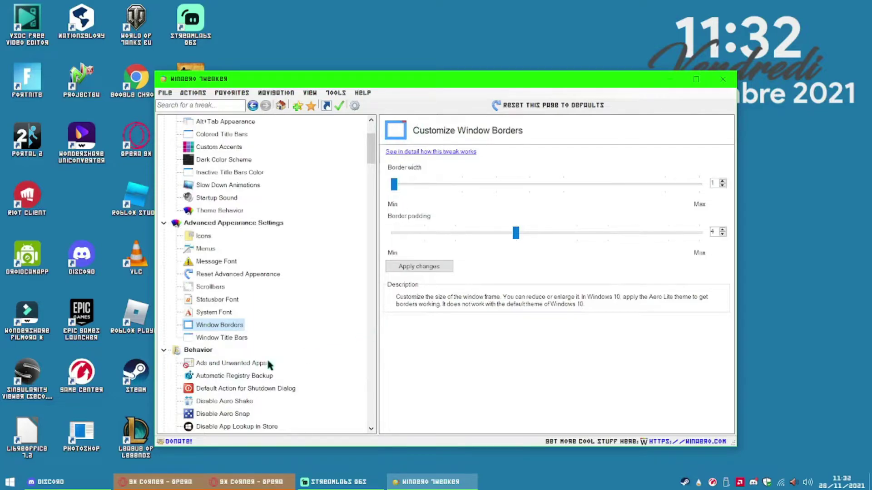
scroll(268, 358, "down", 1)
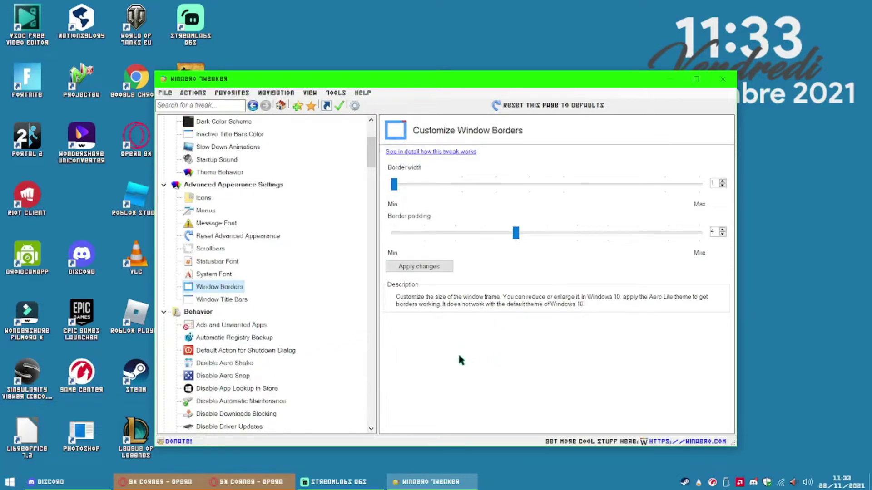
scroll(277, 379, "down", 1)
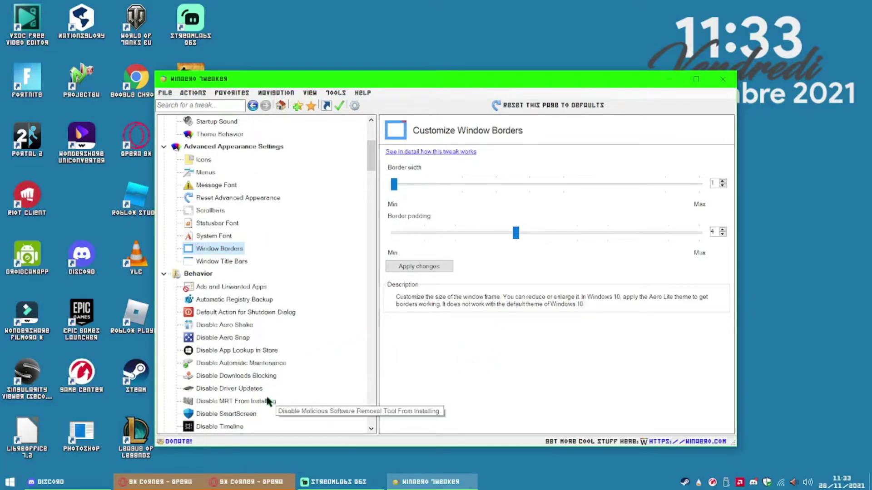
scroll(278, 372, "down", 3)
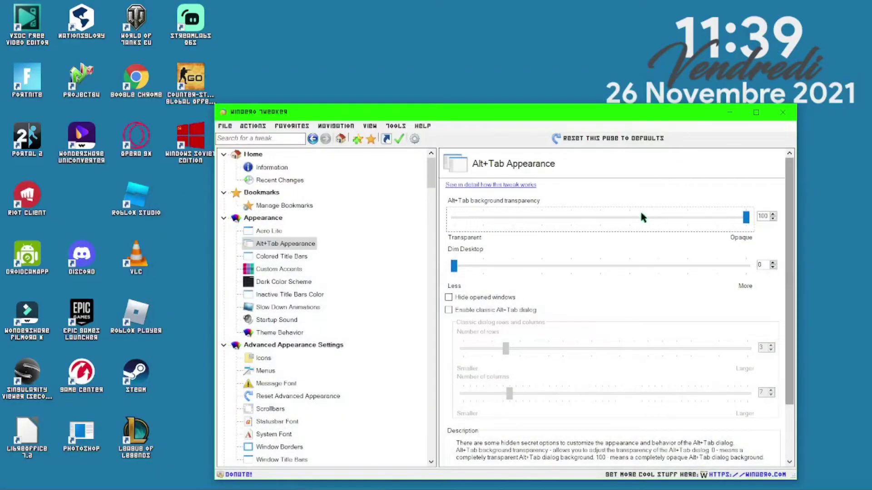
- Set the Alt+Tab background transparency to 0 in the Alt+Tab Appearance tweak and review its remaining options
left_click_drag(745, 217, 389, 223)
left_click_drag(470, 216, 453, 217)
scroll(492, 315, "down", 1)
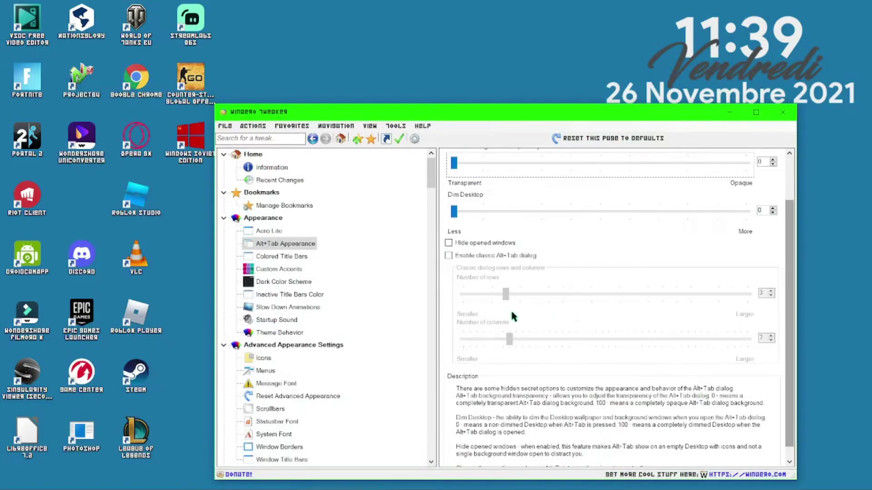
scroll(515, 284, "down", 1)
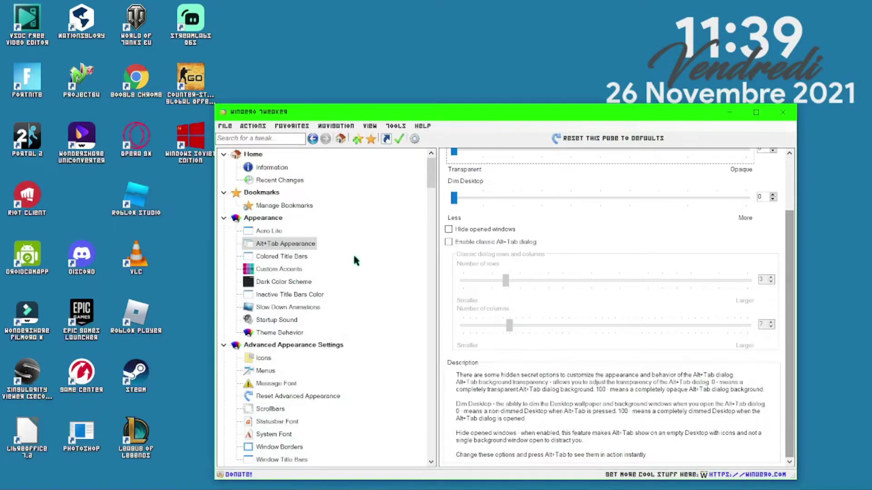
- Examine the Manage Bookmarks, Recent Changes and system Information pages of Winaero Tweaker
left_click(304, 206)
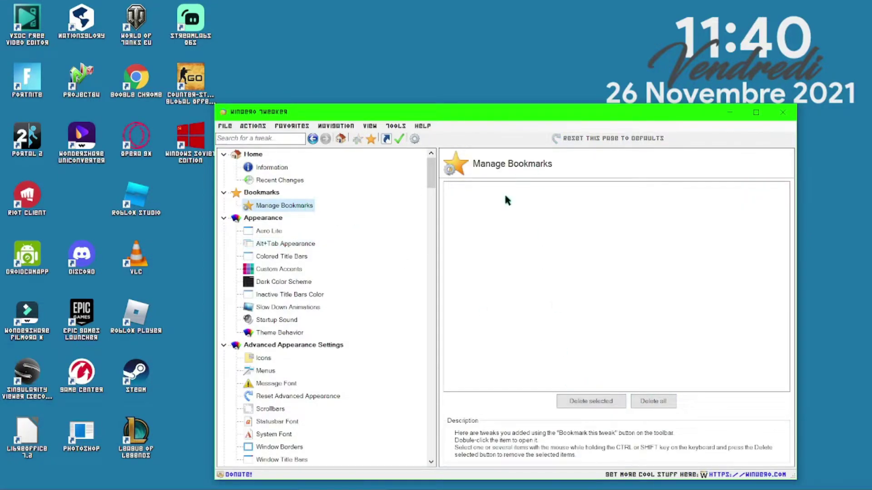
left_click(300, 179)
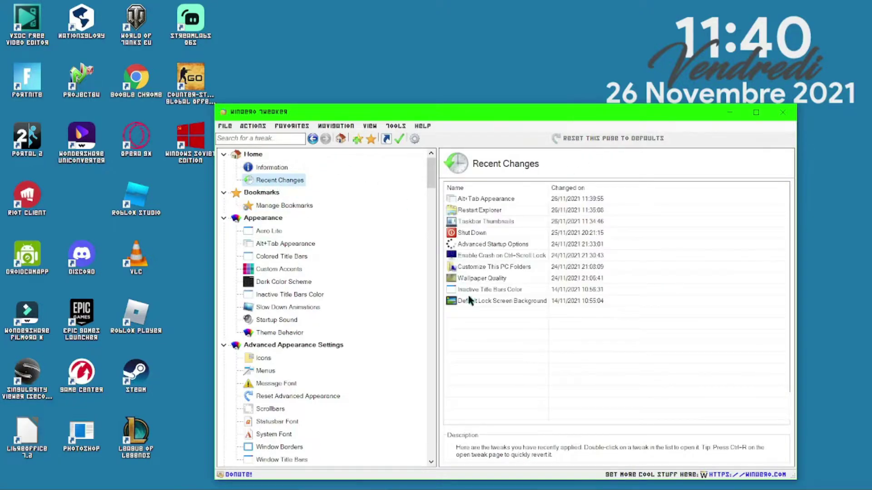
left_click(470, 300)
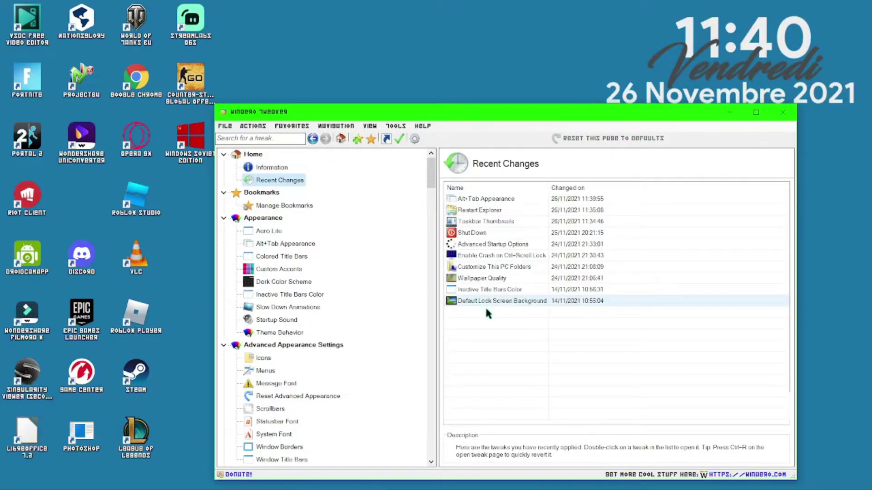
left_click(591, 260)
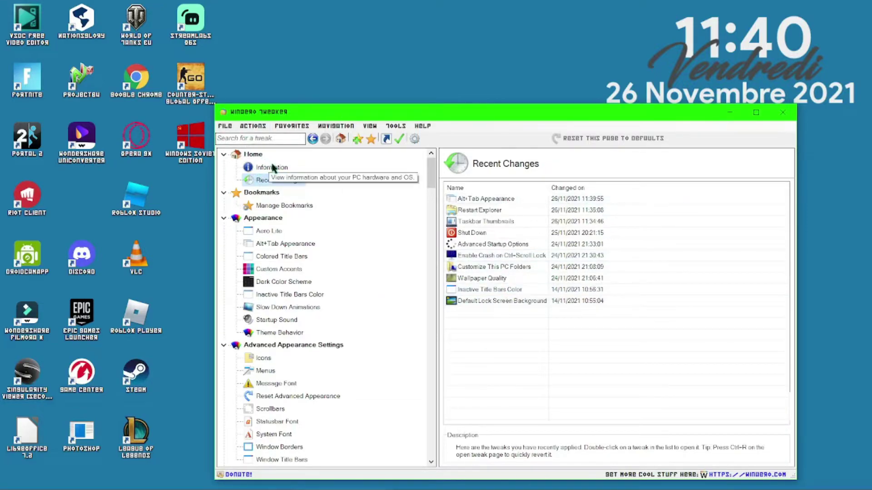
left_click(254, 167)
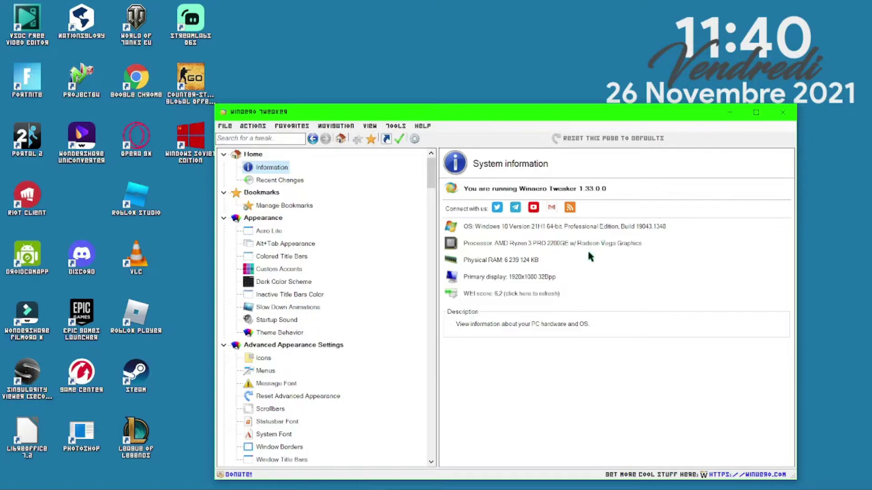
- Look through the tweak categories from Behavior to the context menu entries and view the Open Bash Here tweak
scroll(358, 316, "down", 6)
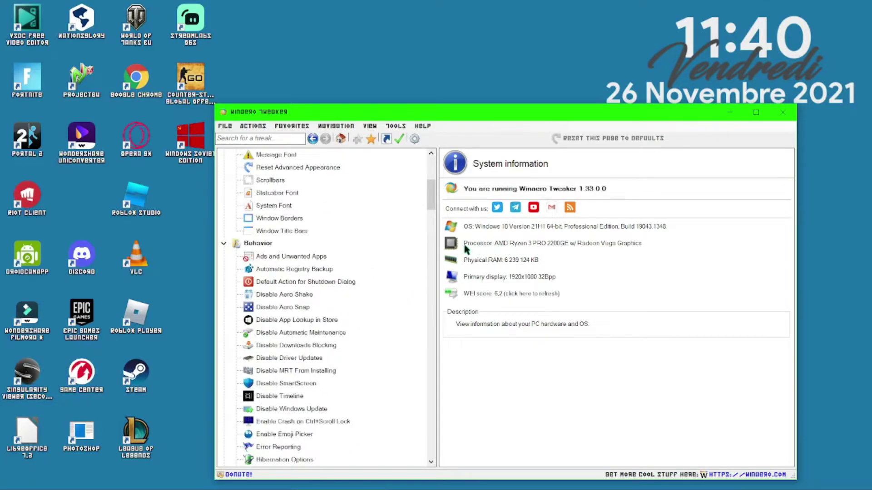
scroll(262, 346, "down", 6)
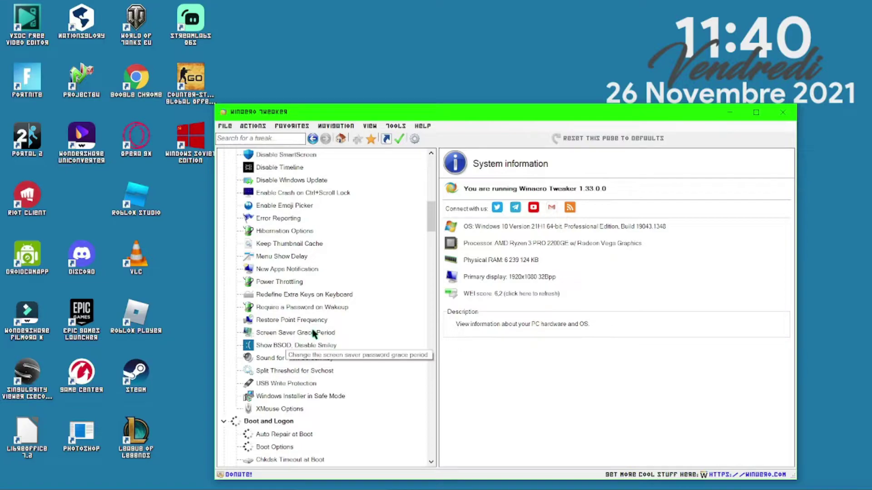
scroll(353, 342, "down", 6)
scroll(353, 342, "down", 8)
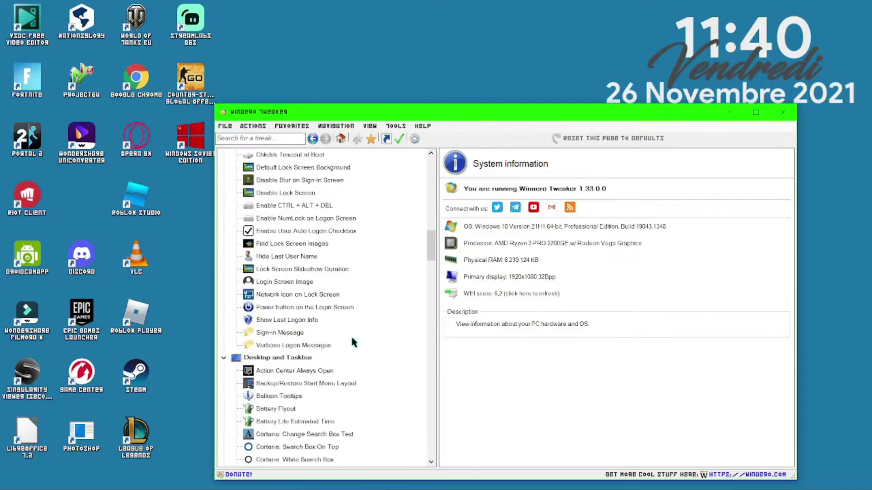
scroll(353, 342, "down", 12)
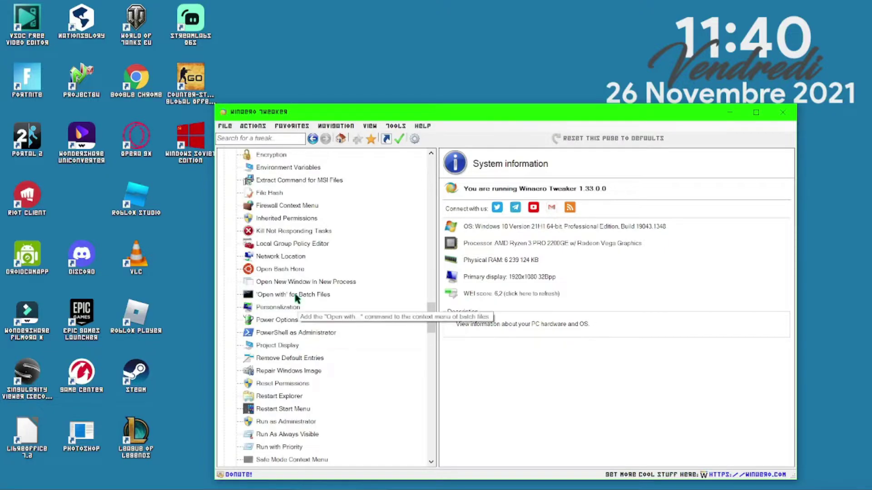
left_click(291, 269)
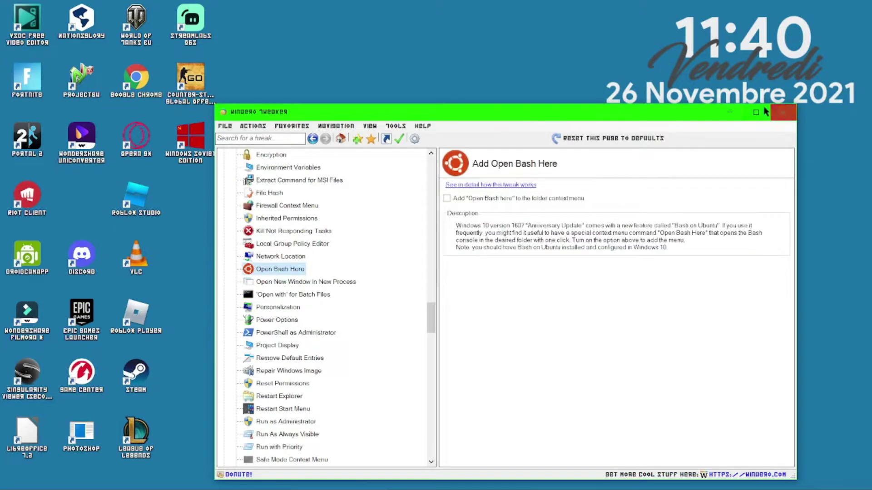
- Close Winaero Tweaker and open the Windows taskbar settings
left_click(782, 113)
left_click_drag(517, 200, 82, 200)
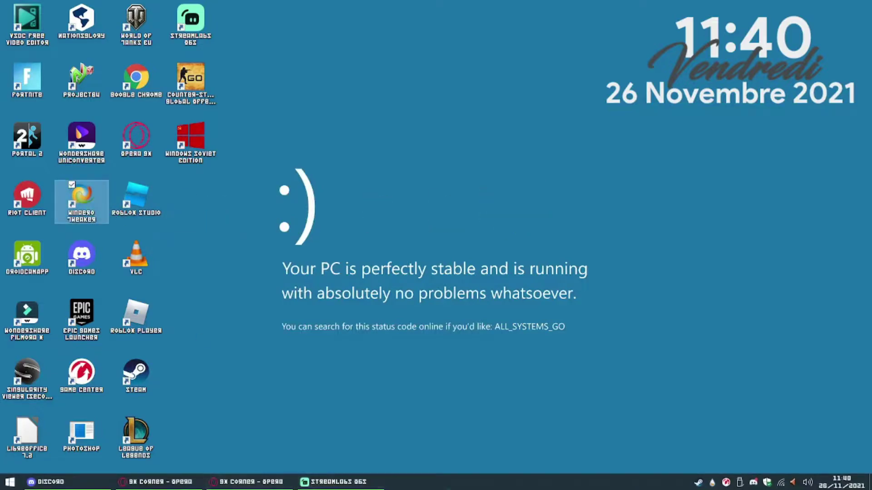
right_click(480, 485)
left_click(499, 476)
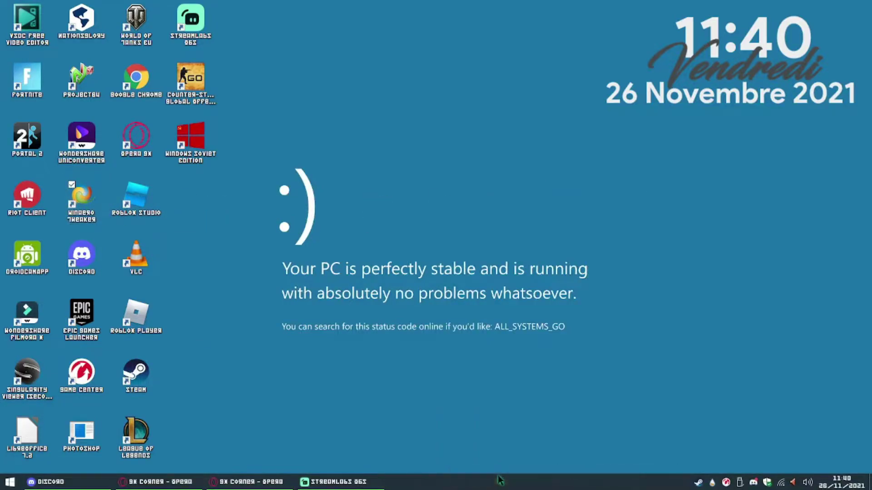
- Review the "Barre des tâches" options, including the choices for combining taskbar buttons, and open the "Activer ou désactiver les icônes système" page
scroll(579, 295, "down", 3)
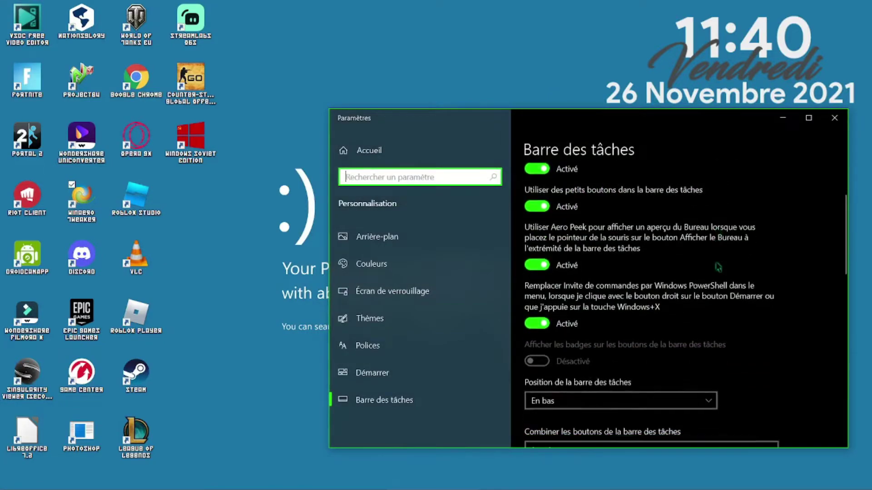
scroll(681, 268, "up", 3)
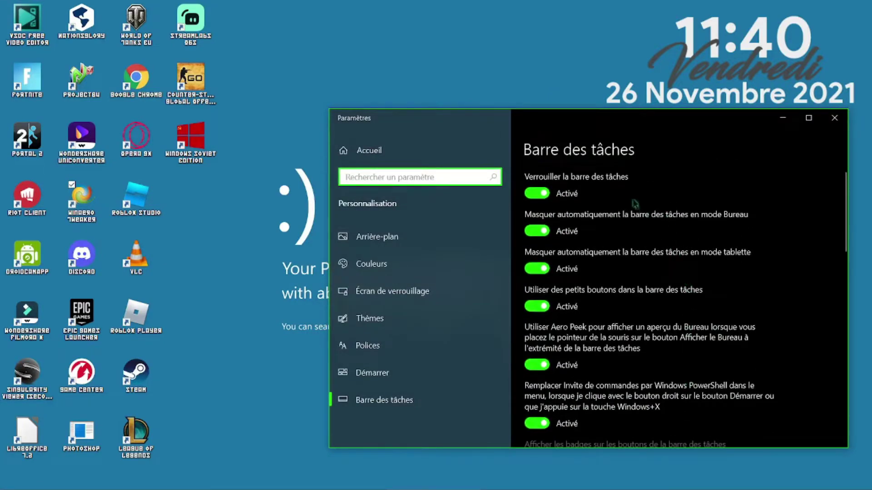
scroll(602, 323, "down", 2)
scroll(614, 347, "down", 1)
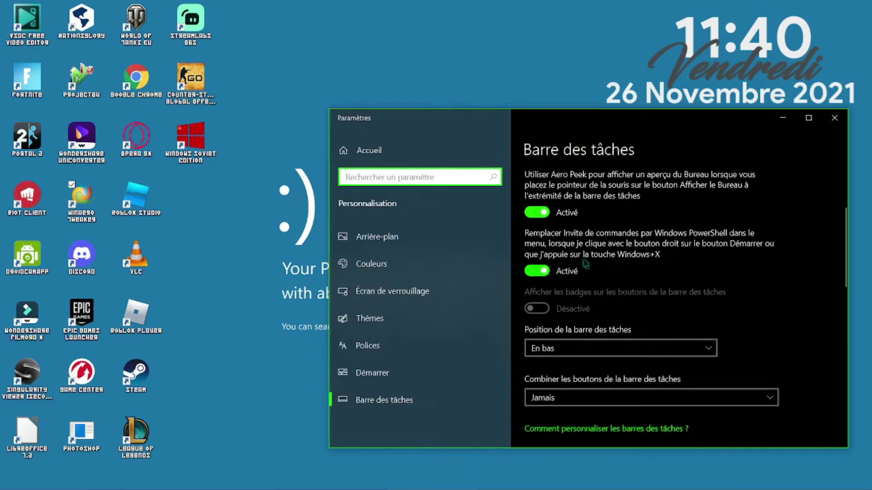
scroll(611, 249, "down", 1)
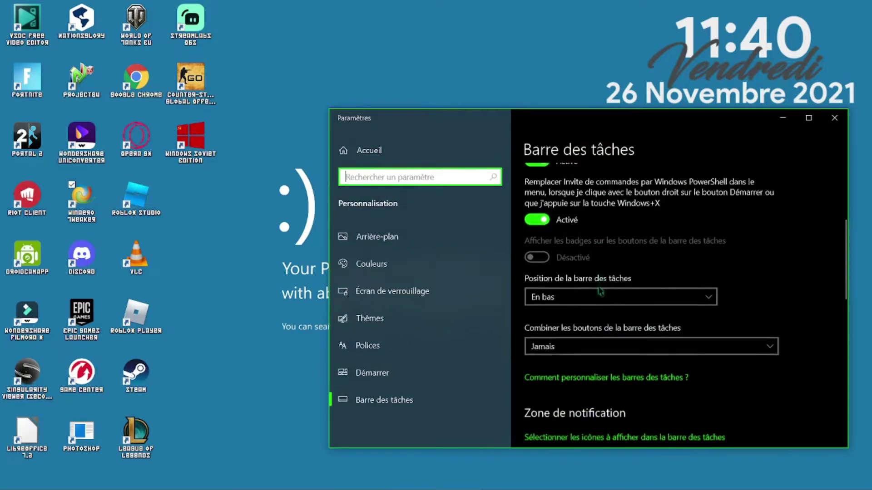
left_click(589, 350)
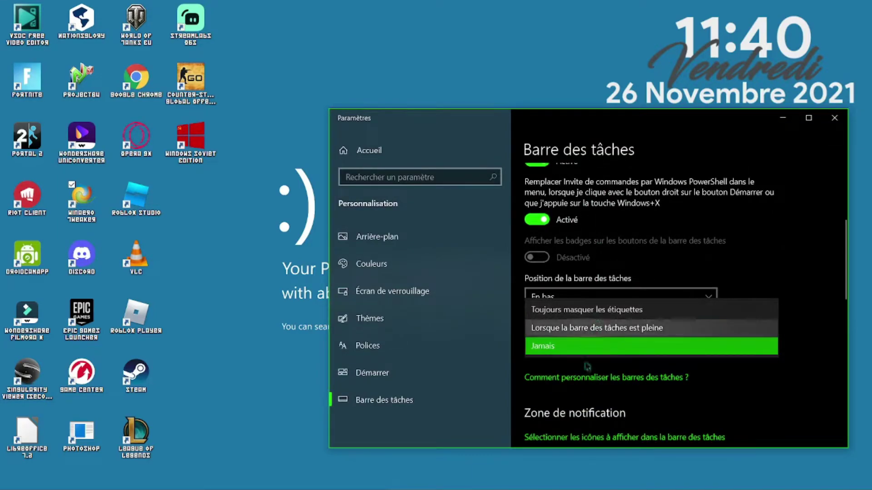
mouse_move(390, 489)
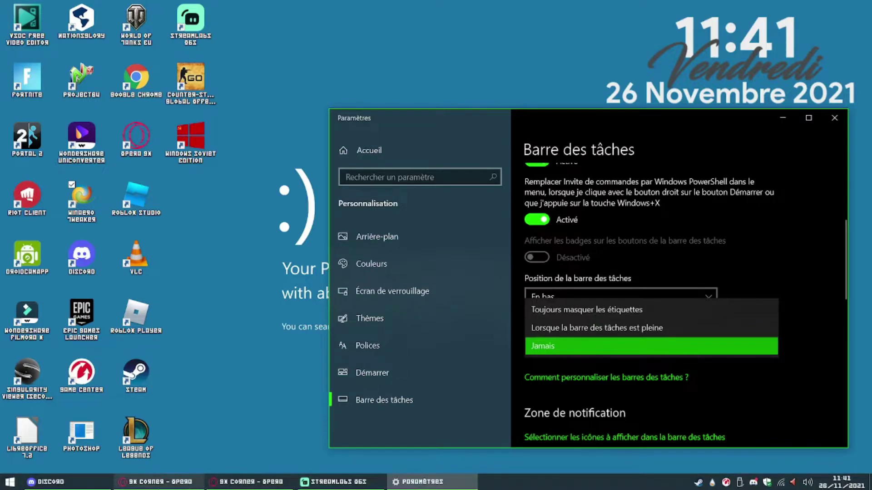
scroll(753, 400, "down", 4)
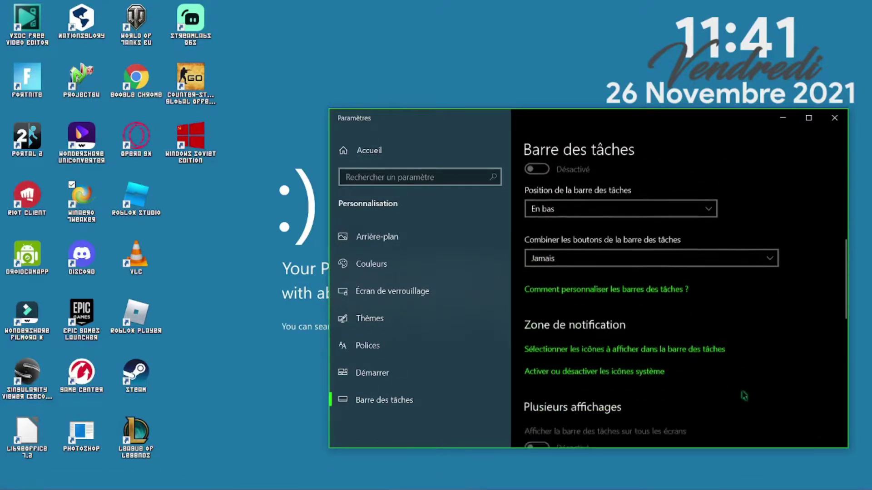
left_click(601, 256)
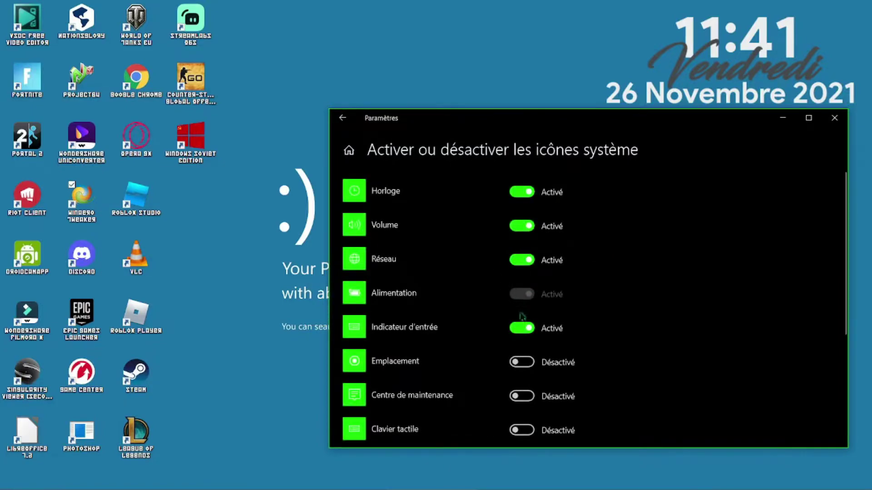
- Turn on the Micro icon in the list of system icons
scroll(484, 274, "down", 1)
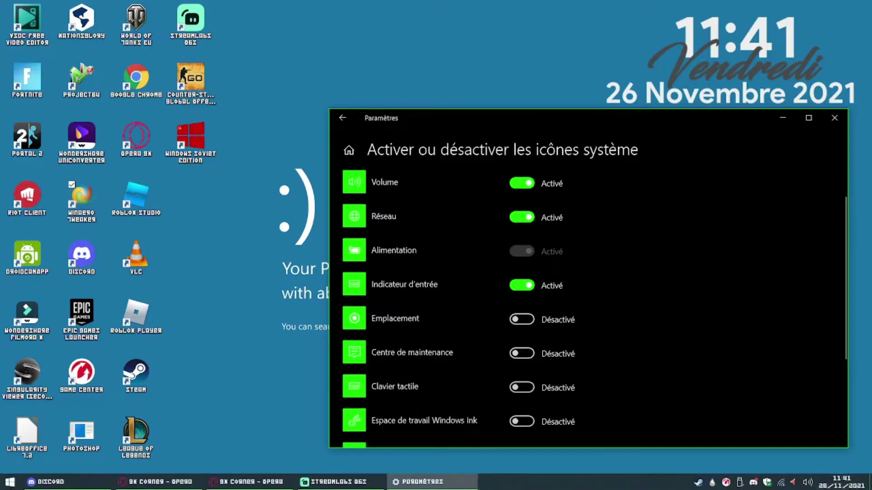
scroll(580, 389, "down", 3)
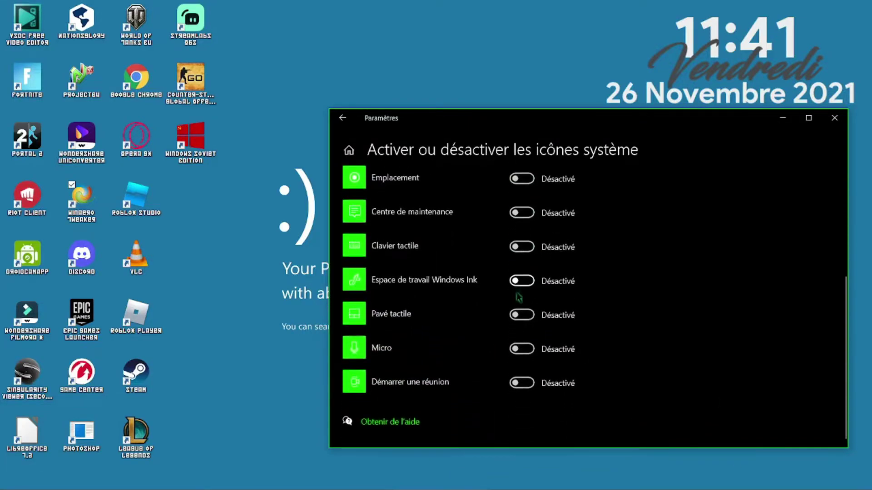
scroll(520, 294, "up", 3)
scroll(517, 298, "up", 1)
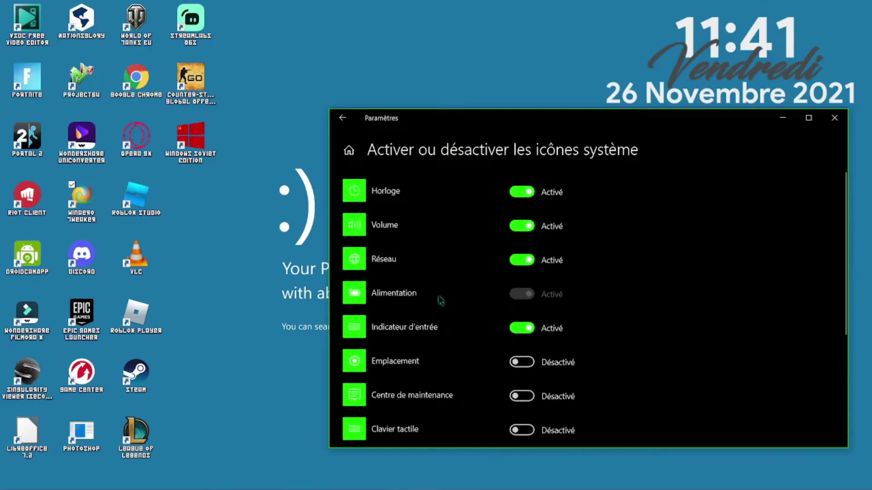
scroll(439, 302, "down", 3)
scroll(437, 359, "down", 1)
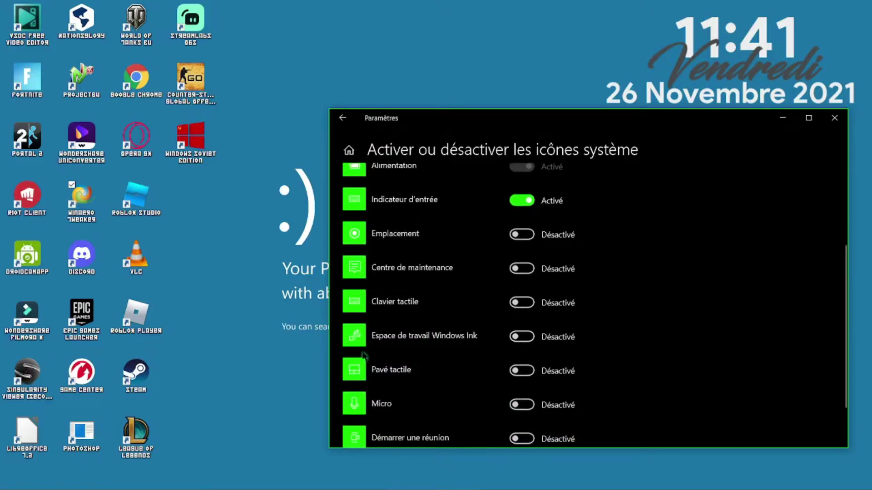
scroll(483, 356, "down", 1)
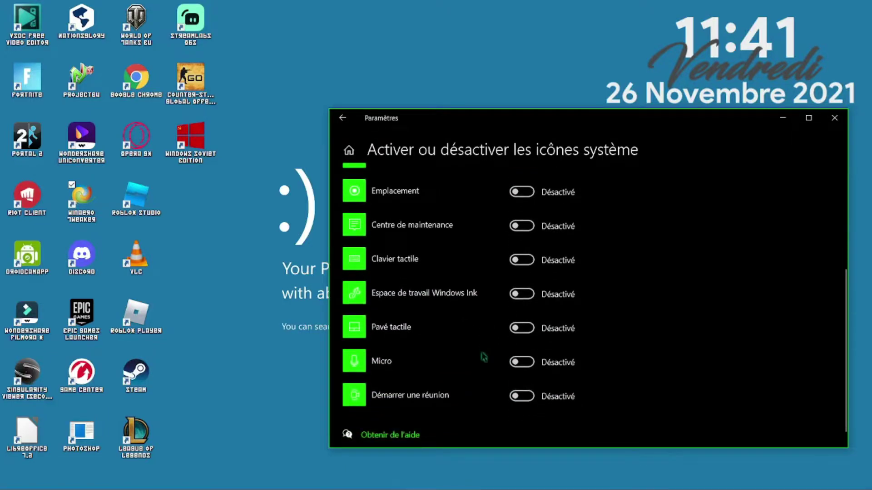
left_click(521, 362)
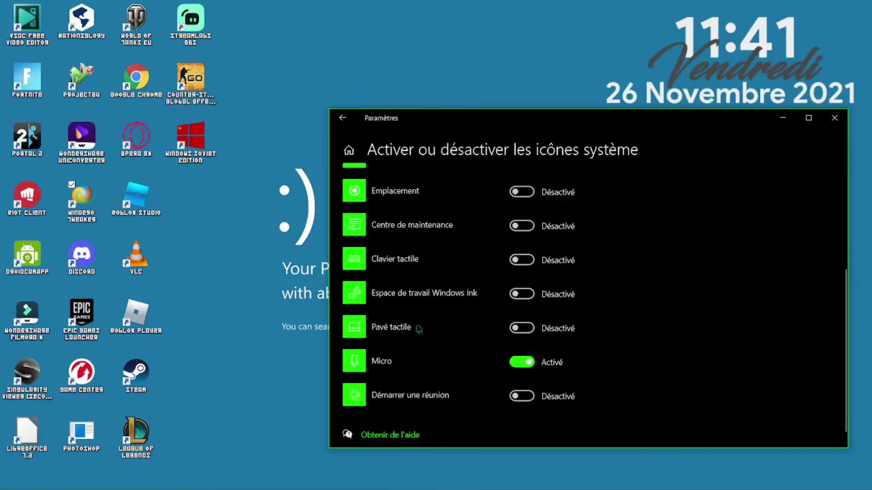
scroll(429, 330, "down", 1)
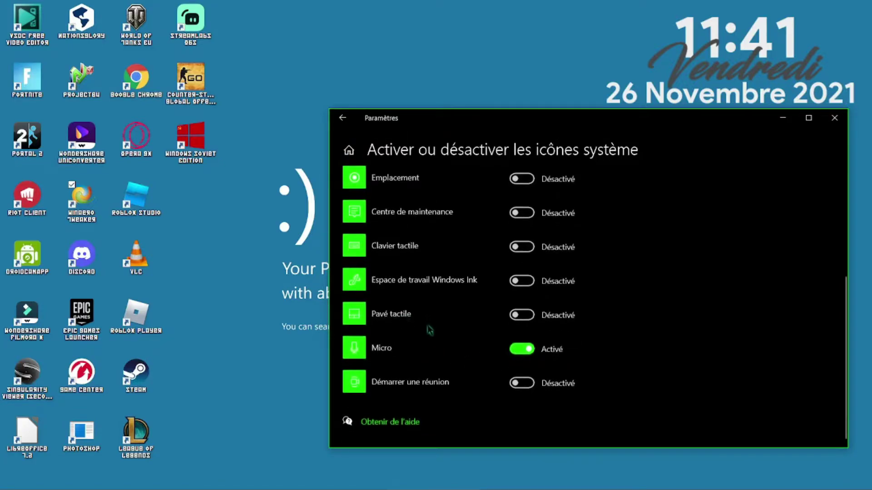
- Return to the taskbar settings and view the list on the "Sélectionner les icônes à afficher dans la barre des tâches" page
left_click(342, 118)
scroll(581, 324, "down", 3)
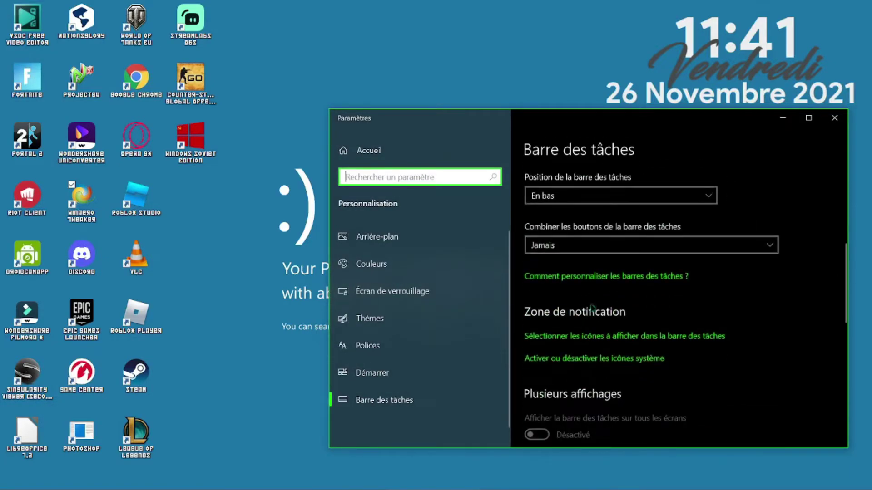
left_click(586, 358)
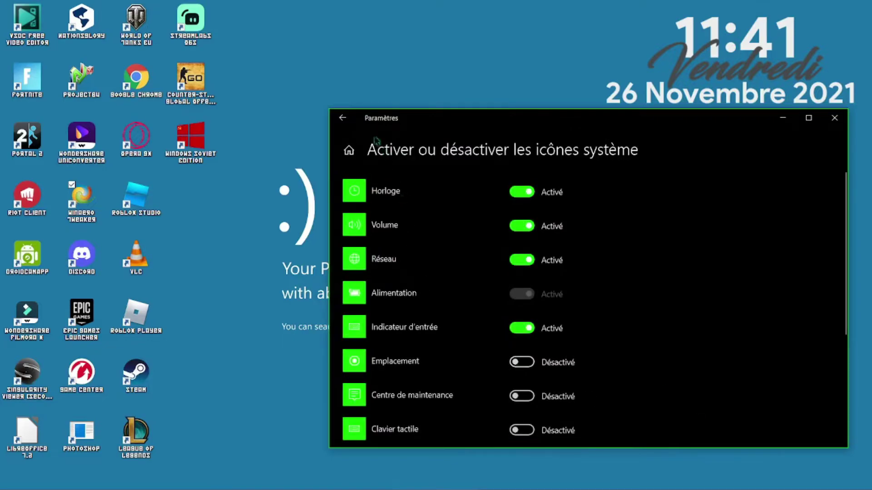
left_click(344, 118)
scroll(603, 332, "down", 5)
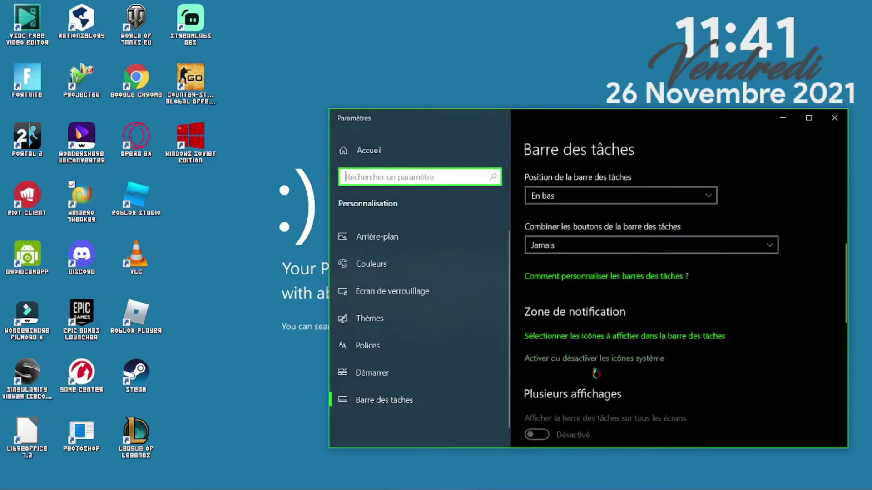
left_click(604, 336)
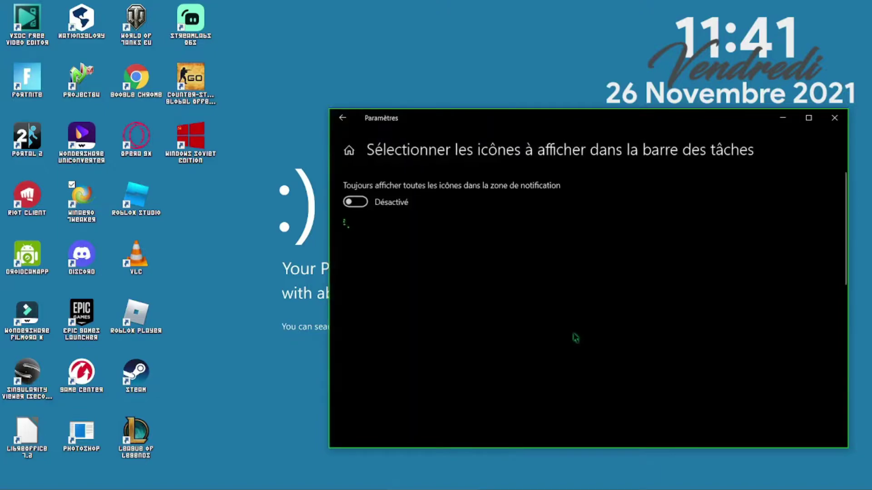
scroll(586, 310, "down", 10)
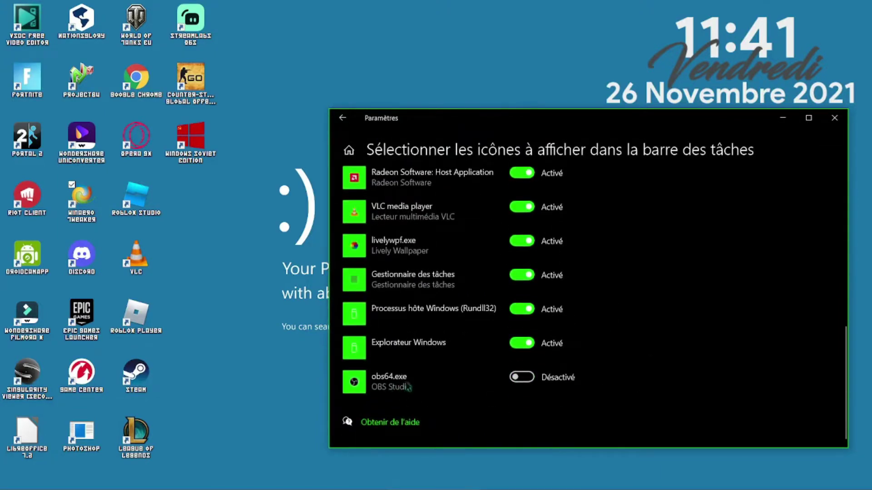
- Move the microphone icon in the notification area so it sits beside the volume icon
mouse_move(754, 489)
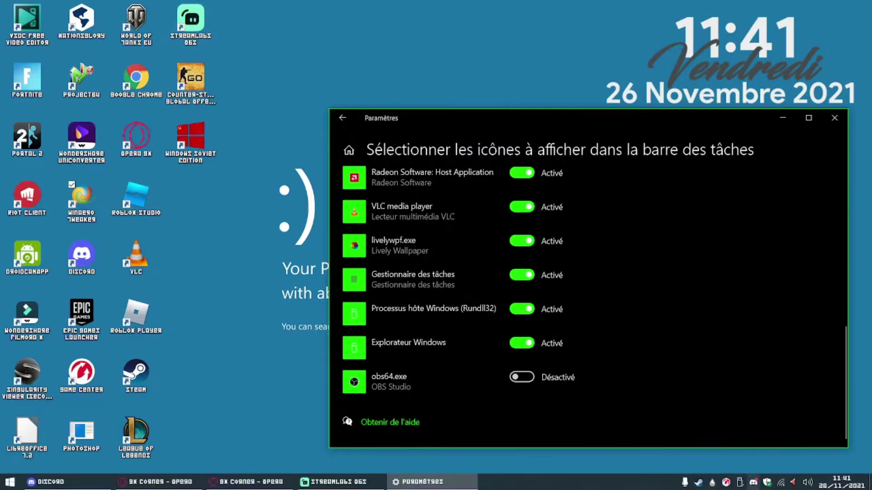
left_click_drag(686, 485, 795, 485)
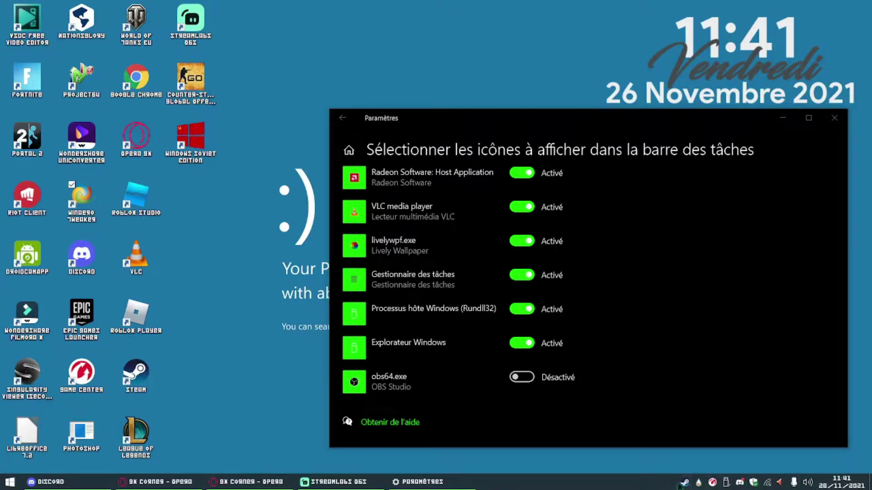
mouse_move(685, 483)
left_mouse_down()
mouse_move(670, 480)
mouse_move(686, 484)
left_mouse_up()
- Turn off the Explorateur Windows icon in the list of icons displayed in the taskbar
left_click(532, 345)
left_click(532, 345)
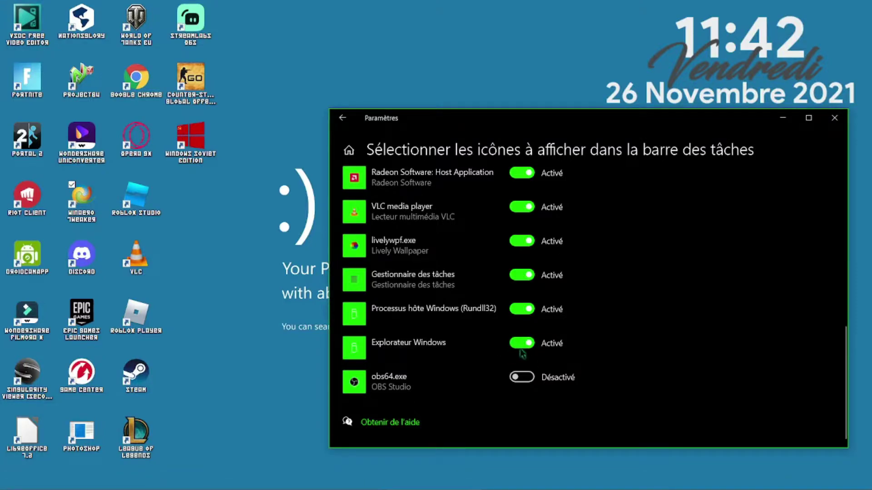
left_click(520, 350)
right_click(492, 484)
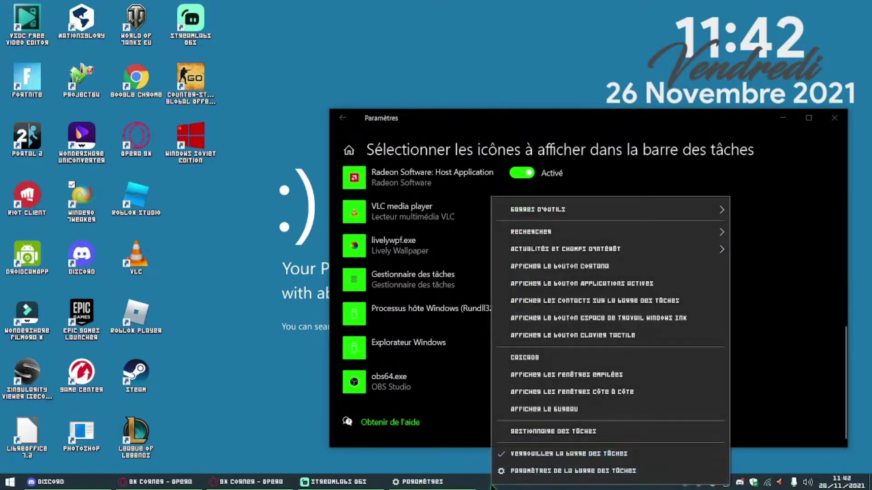
left_click(475, 464)
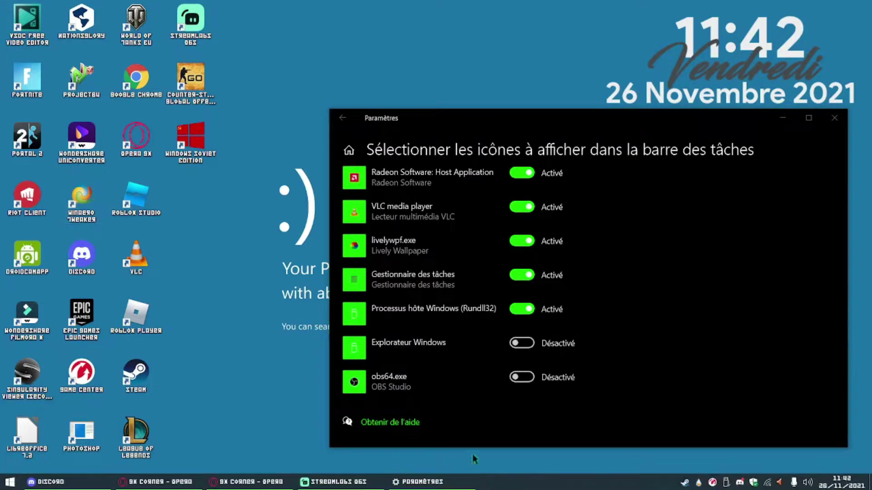
- Return to the Personnalisation settings and view the Écran de verrouillage, Arrière-plan and Polices pages
left_click(344, 120)
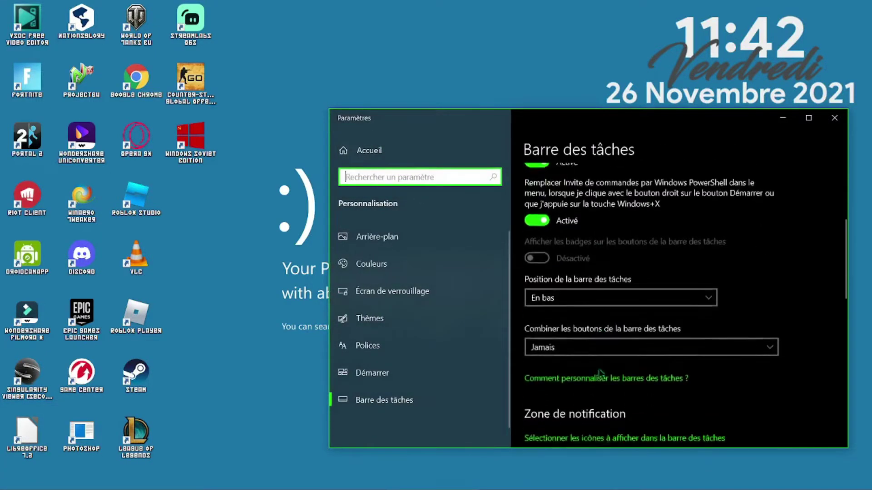
scroll(601, 373, "down", 2)
left_click(420, 291)
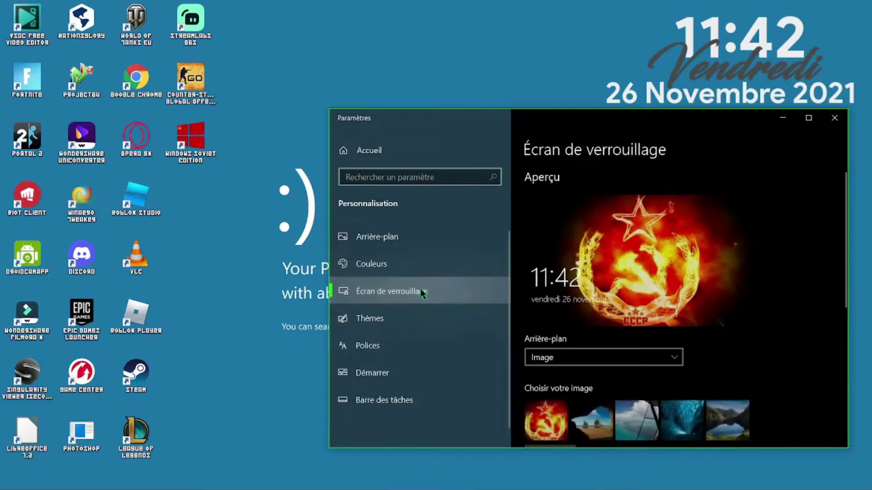
left_click(431, 241)
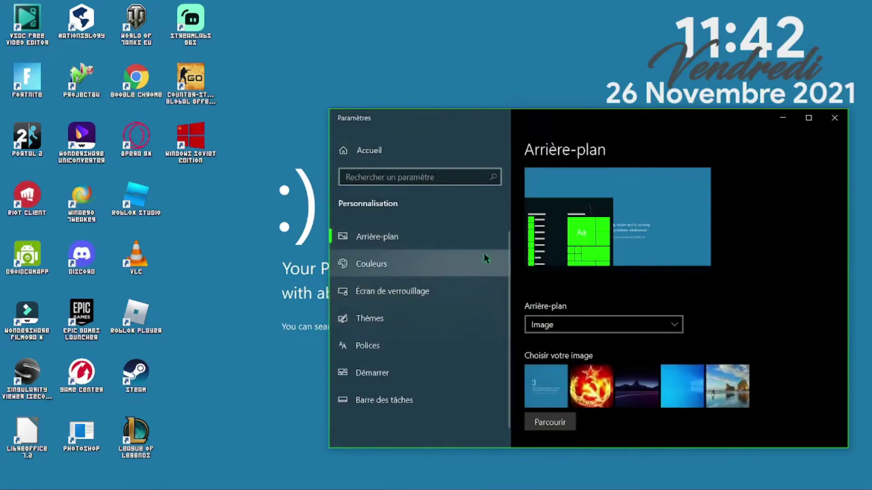
left_click(401, 357)
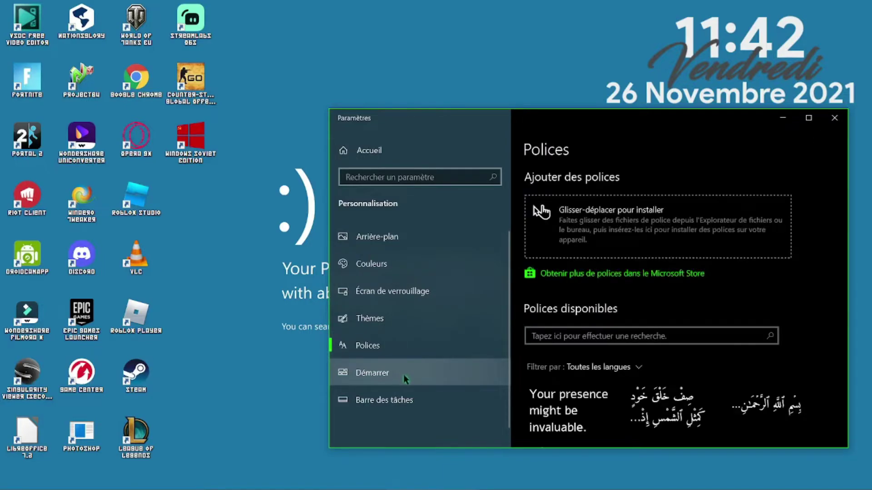
- Turn on "Utiliser l'écran de démarrage en plein écran" in the Démarrer settings and view the full-screen Start menu
left_click(405, 380)
scroll(577, 345, "down", 2)
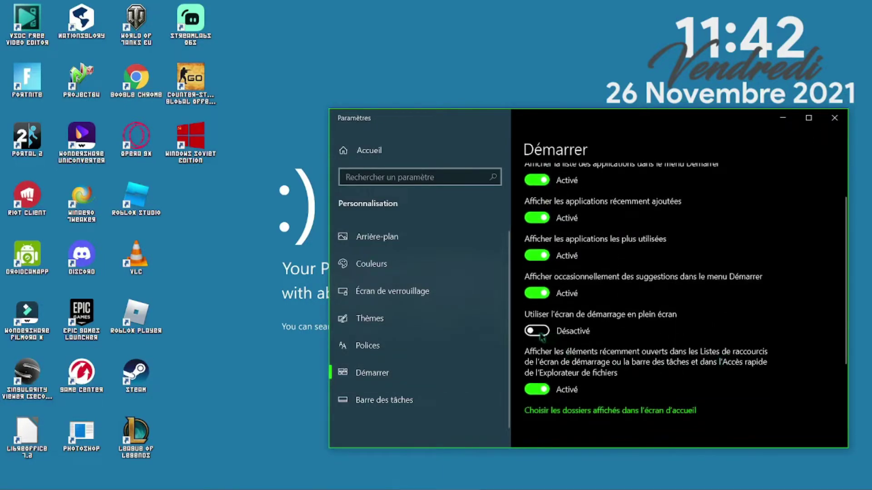
left_click(540, 332)
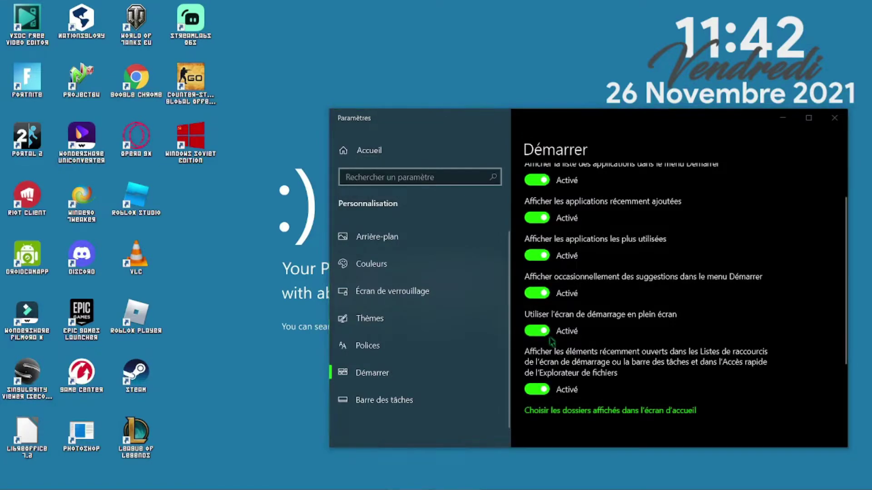
key("super")
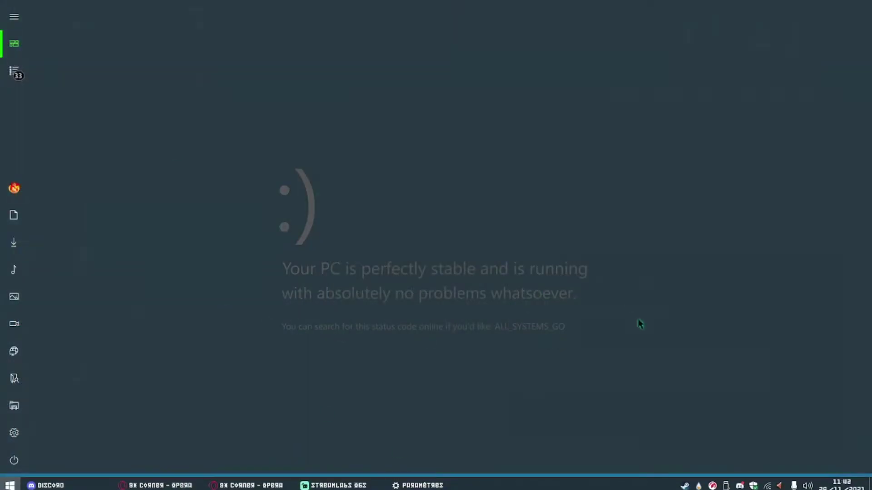
key("super")
- Turn the full-screen Start option off again and check the Start menu
left_click(541, 331)
key("super")
key("super")
- Open the "Choisir les dossiers affichés dans l'écran d'accueil" page and review its folder options
scroll(584, 334, "down", 3)
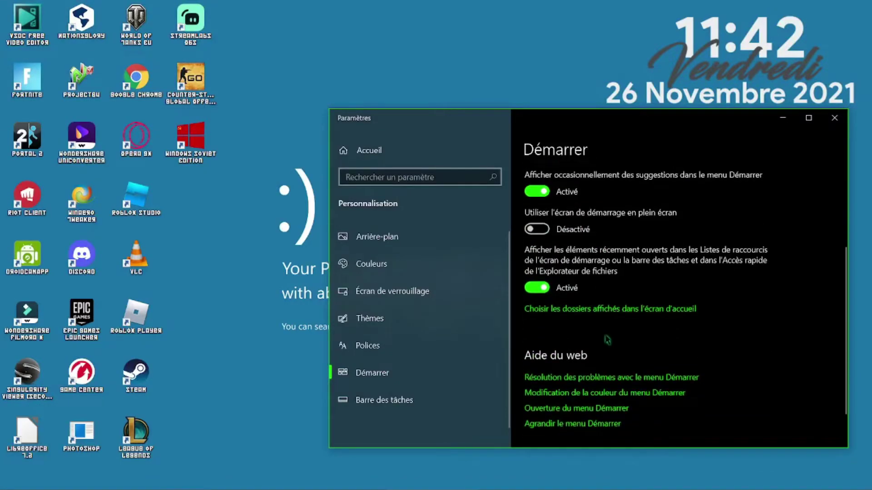
left_click(606, 408)
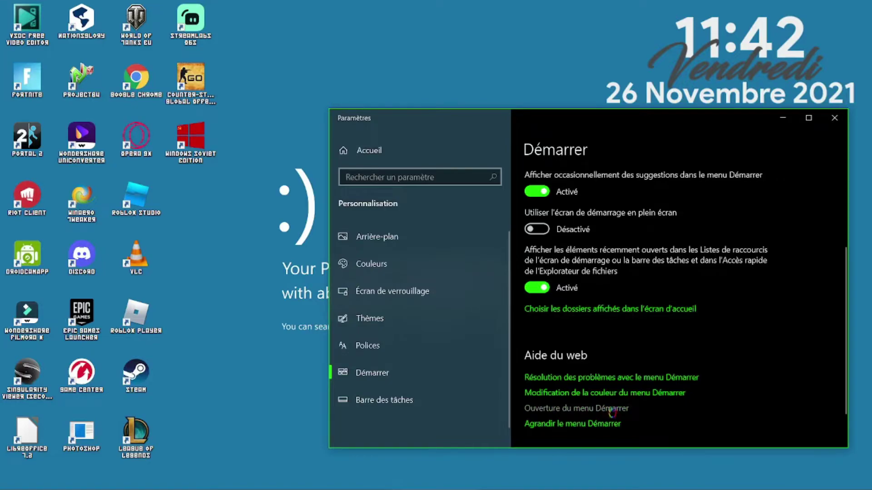
scroll(611, 395, "up", 2)
left_click(602, 361)
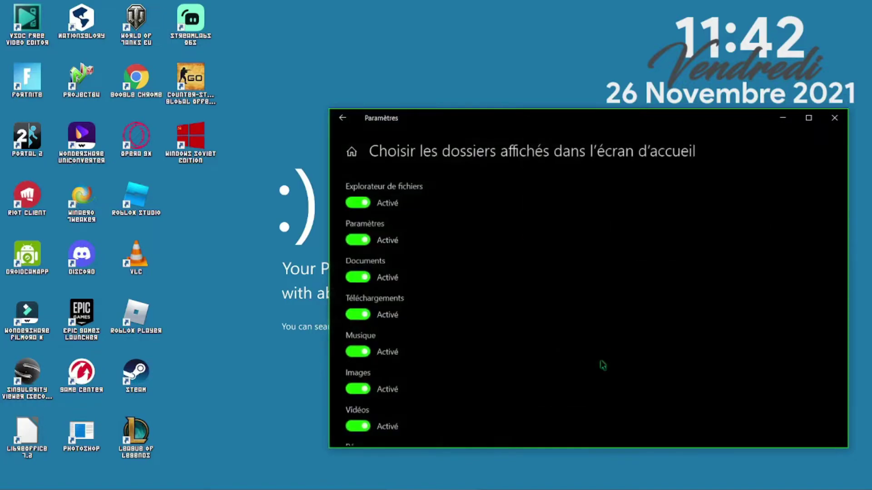
scroll(484, 318, "down", 3)
scroll(454, 320, "up", 3)
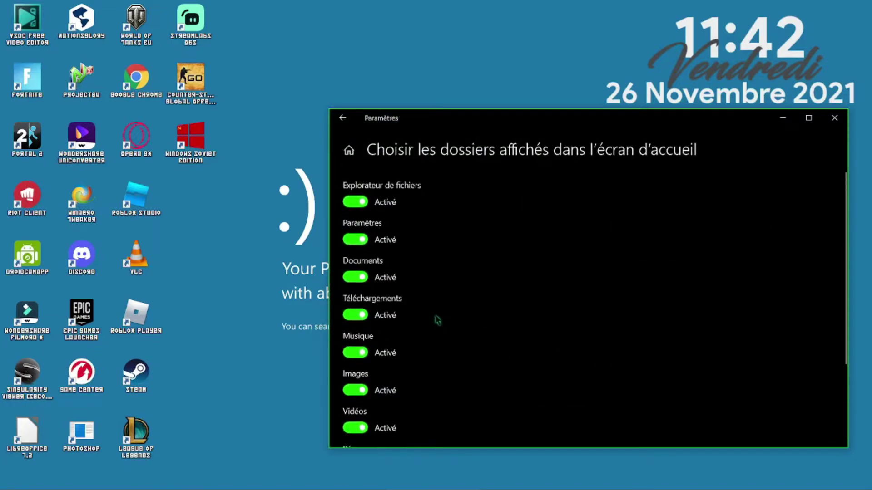
- View the folder shortcuts in the Start menu and compare them with the folder list in the settings
key("super")
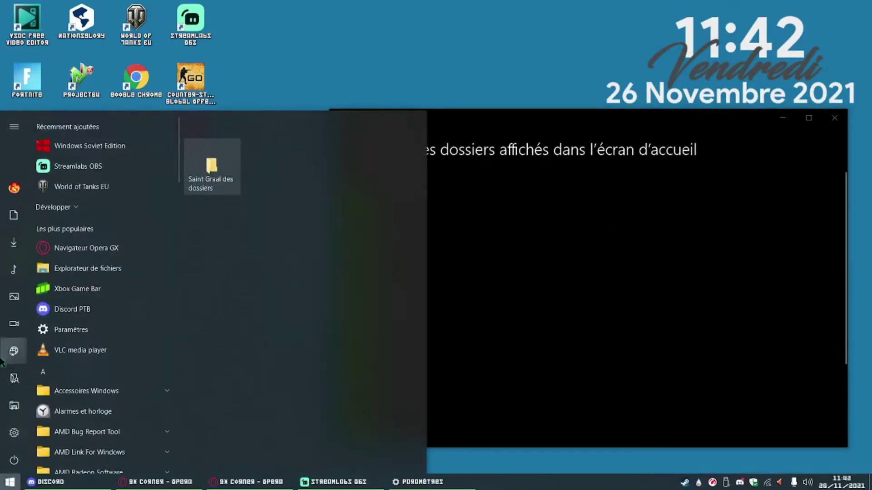
left_click(631, 353)
scroll(628, 326, "down", 3)
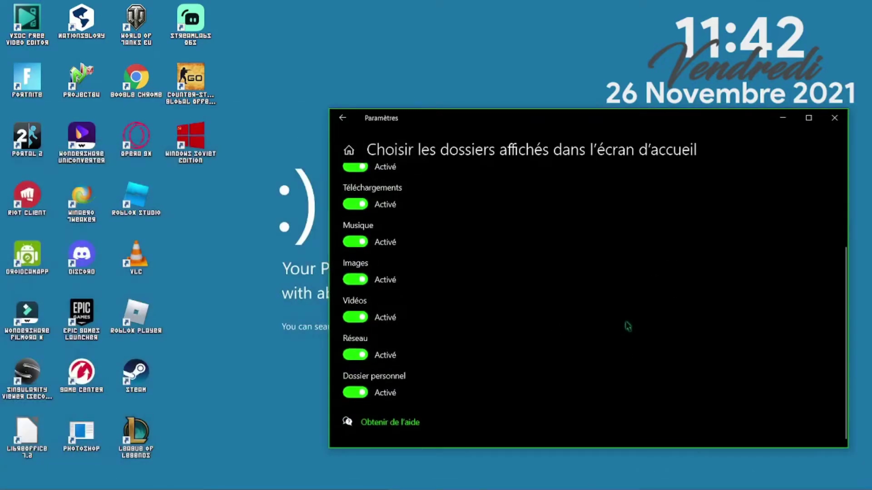
scroll(643, 316, "up", 3)
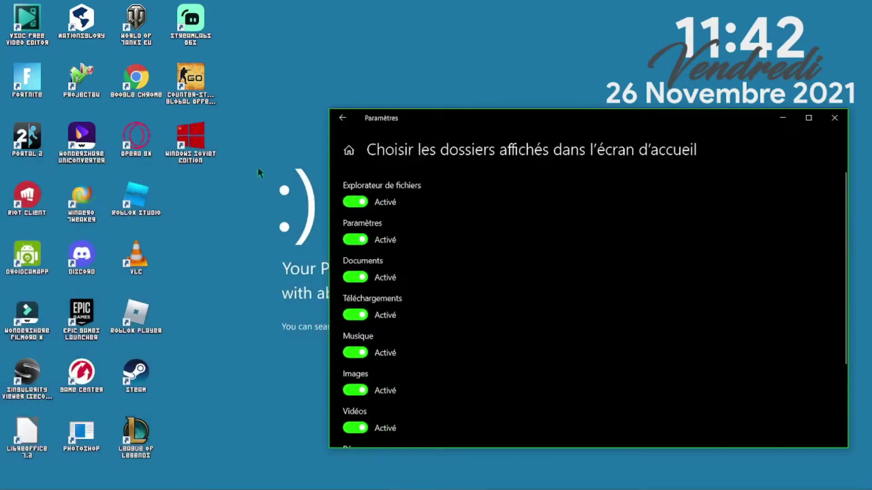
- View the Barre des tâches and Couleurs pages and return to the Settings home page
left_click(342, 117)
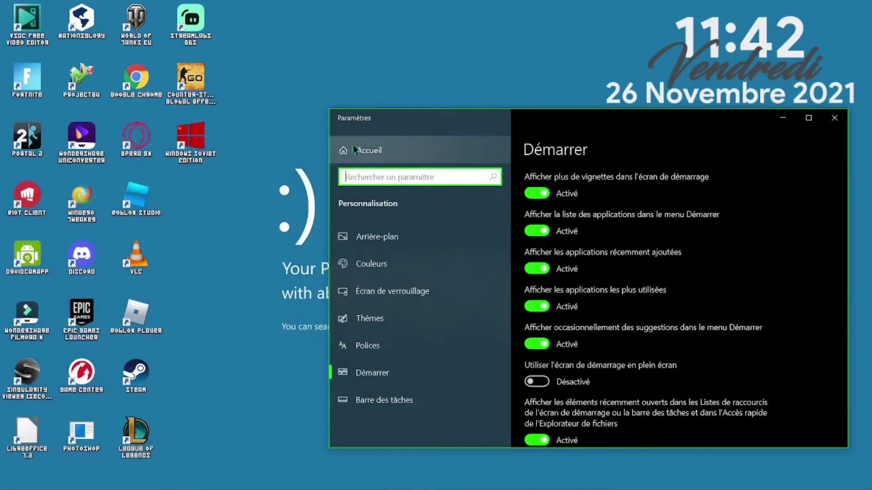
left_click(409, 400)
scroll(762, 350, "down", 15)
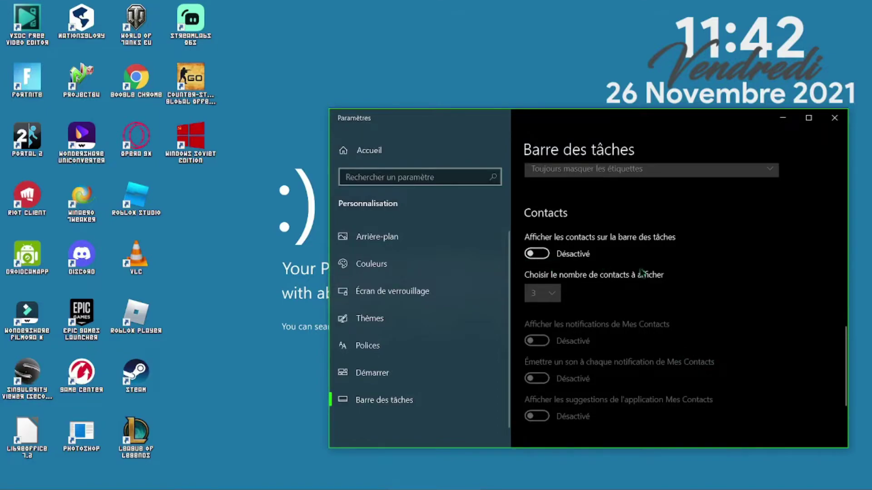
left_click(417, 274)
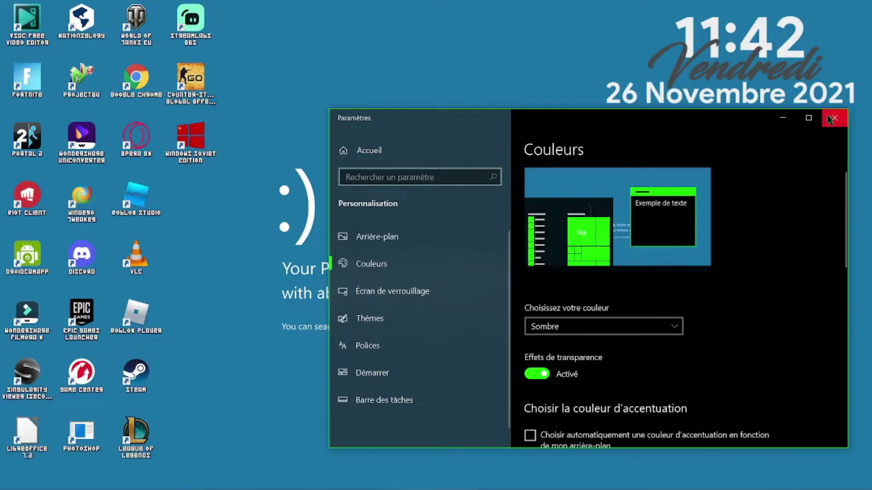
left_click(368, 150)
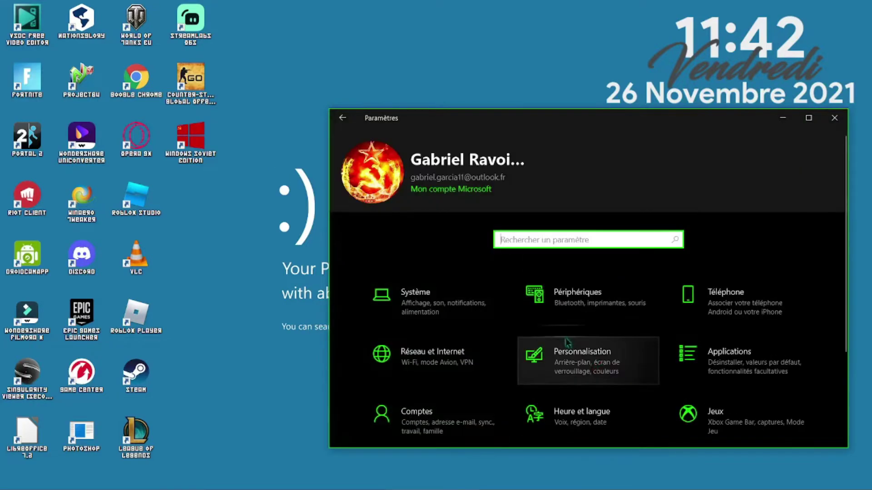
- Close the Settings window, switch to the Opera GX browser window and maximize it
scroll(516, 257, "down", 3)
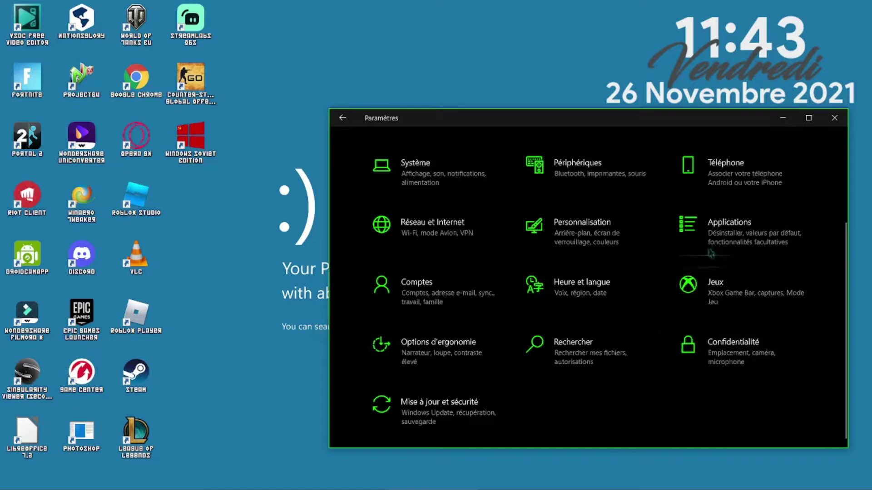
left_click(834, 117)
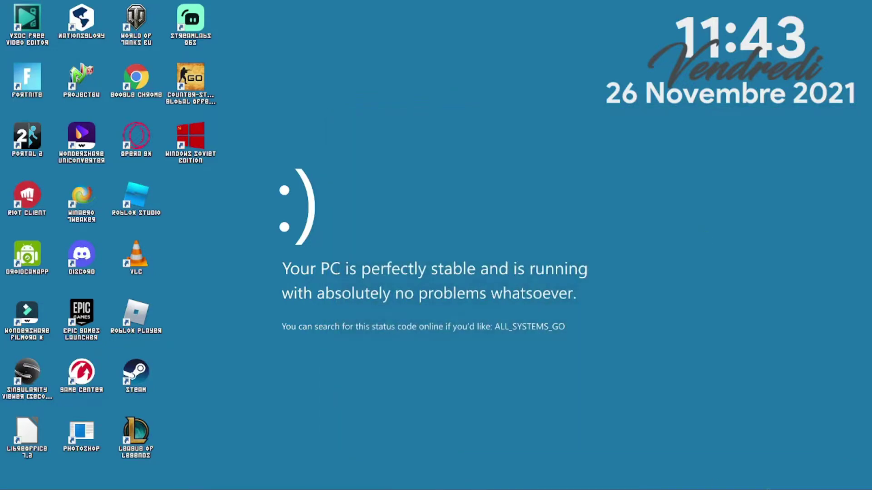
mouse_move(234, 483)
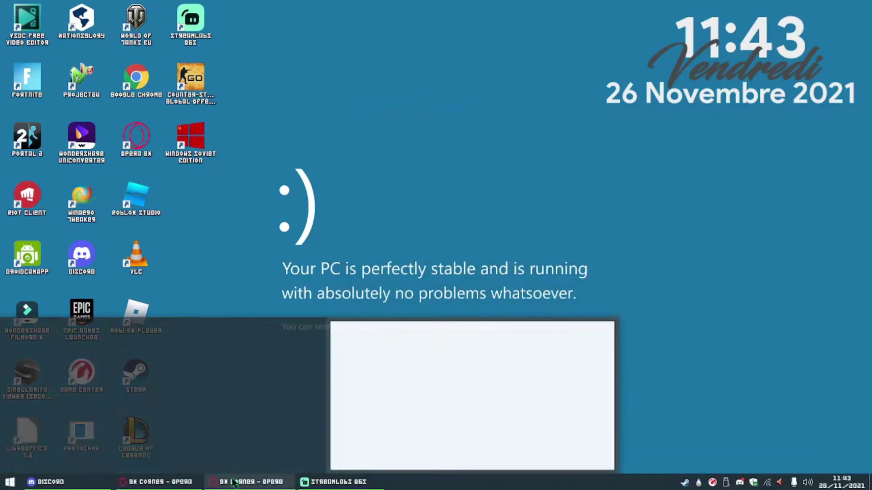
left_click(350, 438)
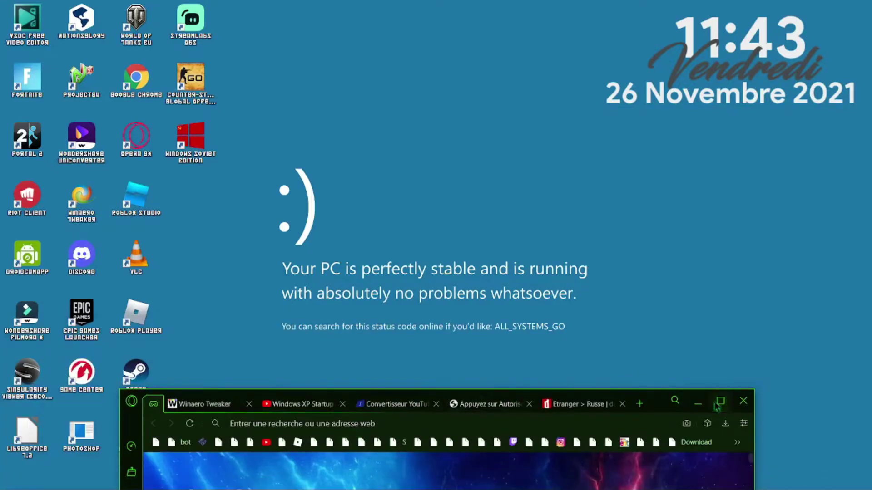
left_click(720, 402)
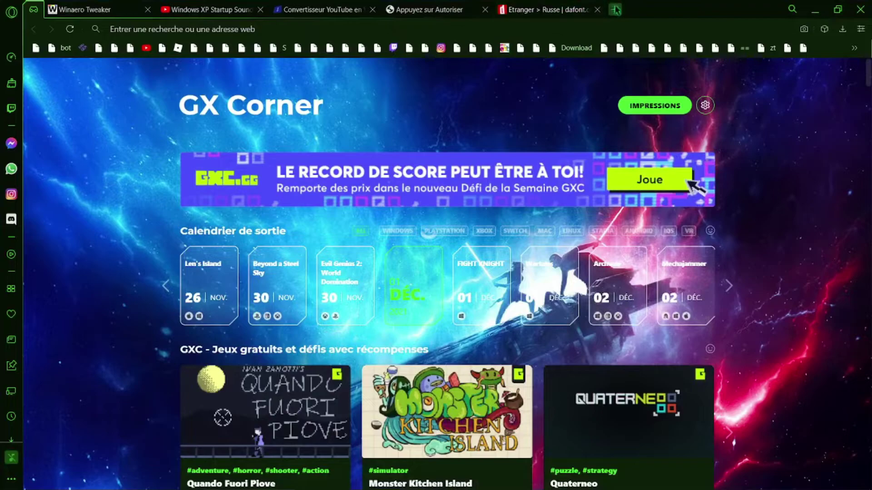
- Search the web for "rainmeter" in a new tab and open the Downloads section of rainmeter.net
left_click(616, 9)
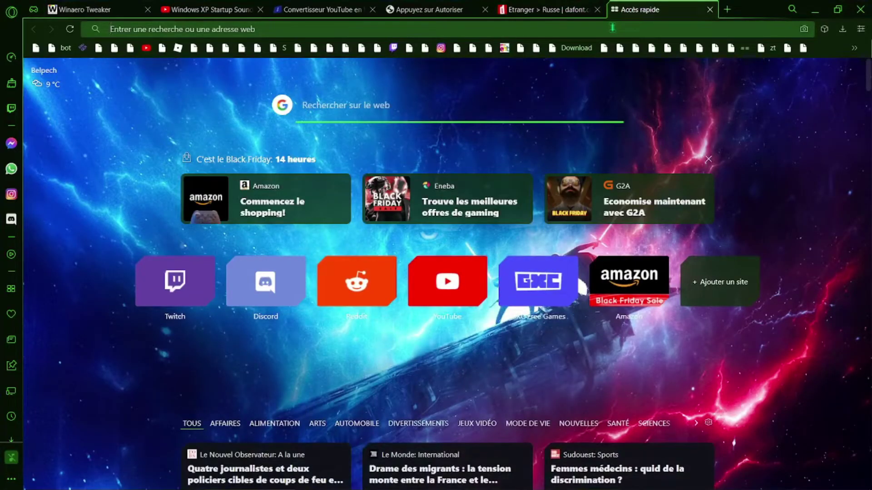
left_click(612, 28)
type("rain")
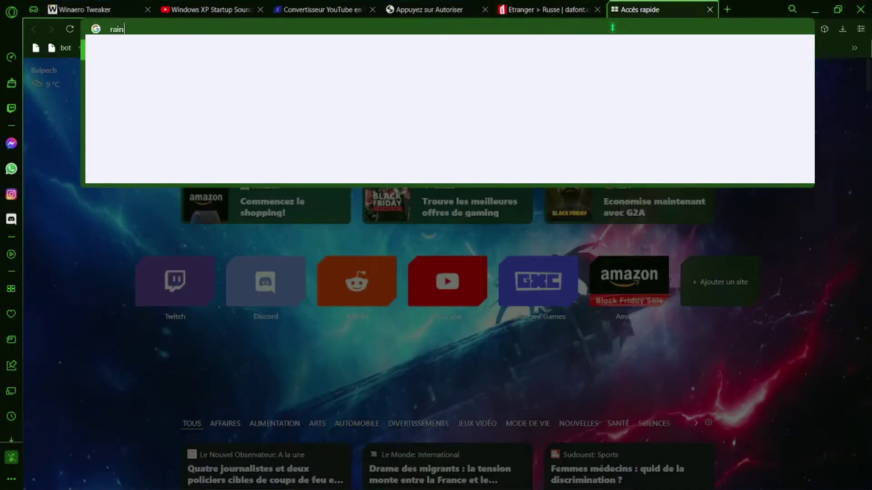
type("meter")
key("Return")
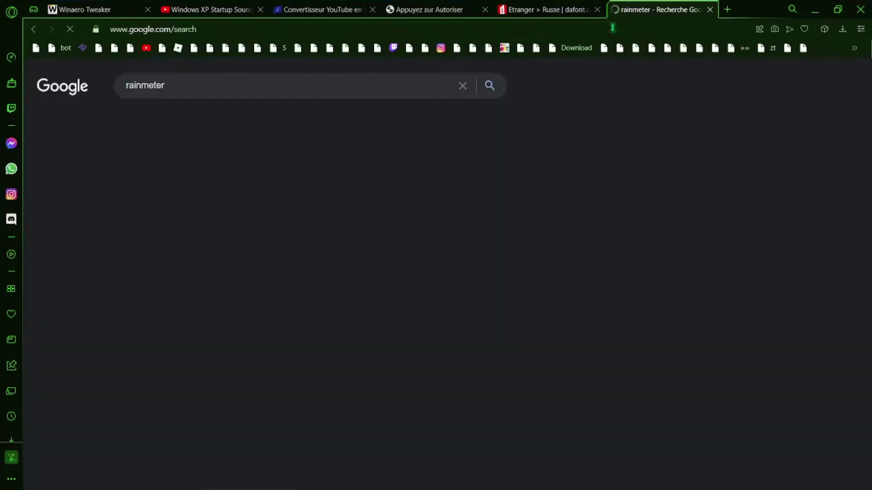
left_click(218, 186)
scroll(385, 294, "down", 2)
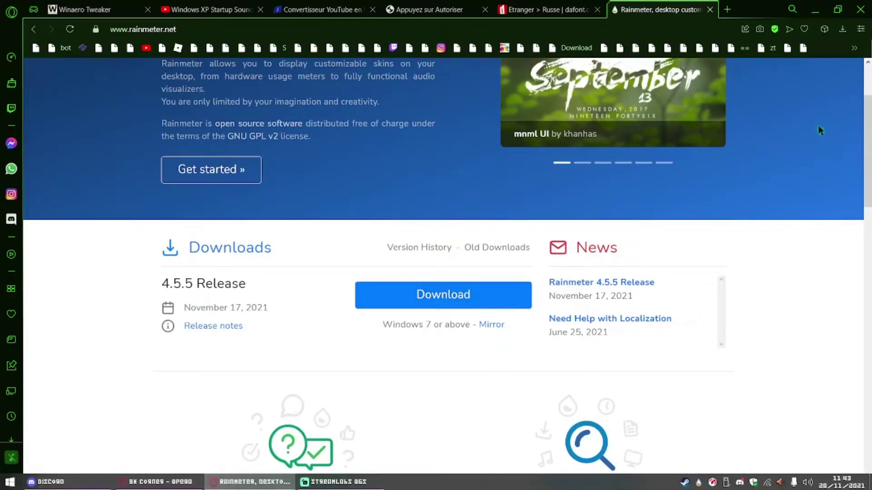
- Minimize the browser, open the Rainmeter management window and move it slightly down on the desktop
left_click(815, 10)
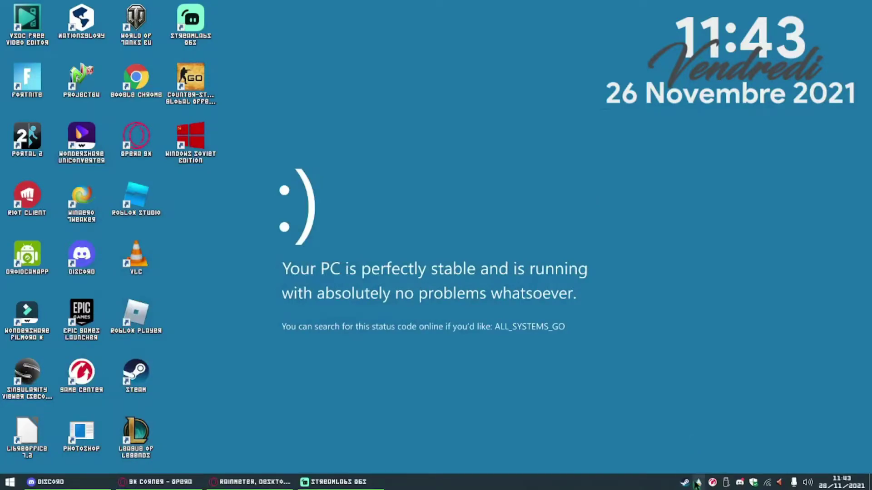
left_click(698, 484)
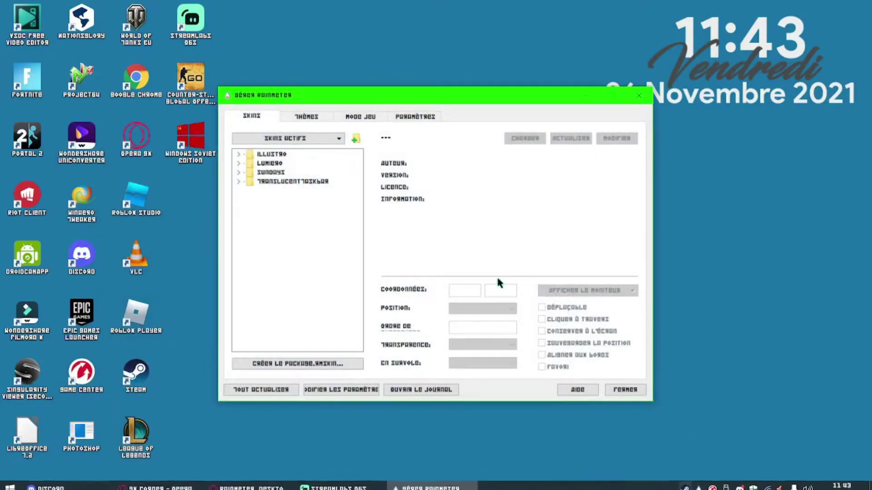
left_click_drag(392, 101, 395, 123)
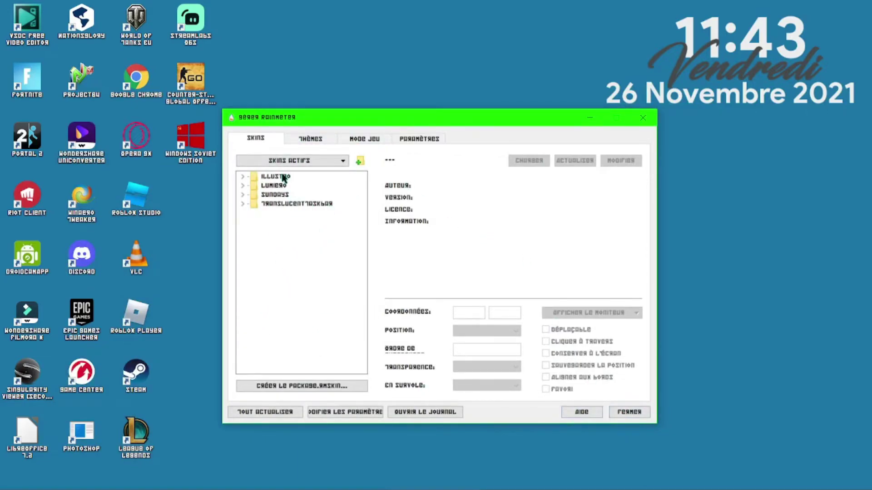
- Examine the Date and Time subfolders of the Lumiero skin, leaving its folder collapsed
left_click(243, 185)
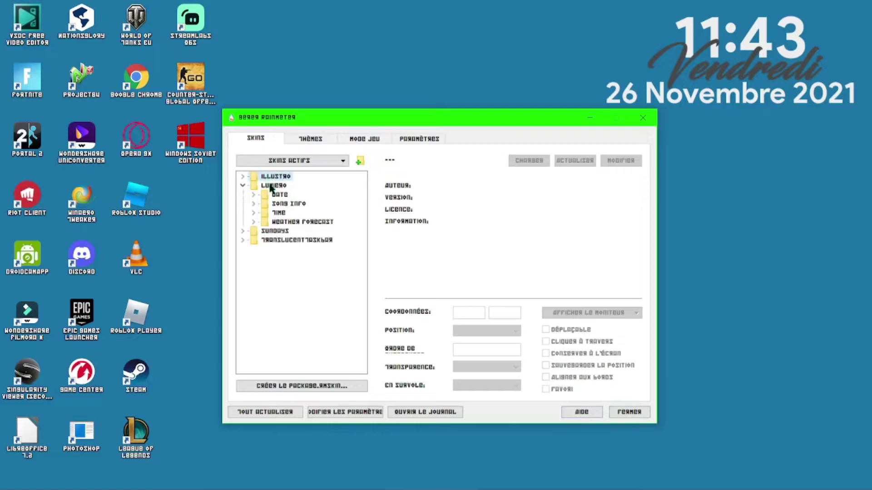
left_click(252, 194)
left_click(253, 195)
left_click(255, 212)
left_click(254, 212)
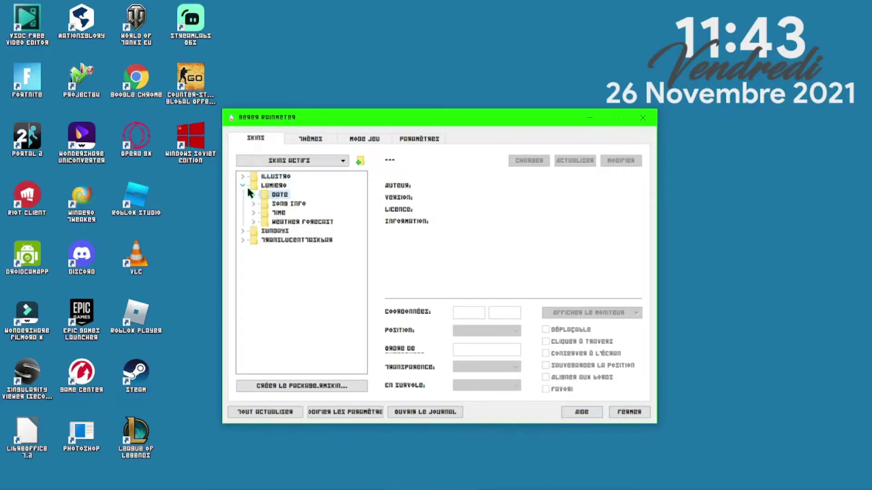
left_click(244, 184)
right_click(269, 188)
left_click(242, 276)
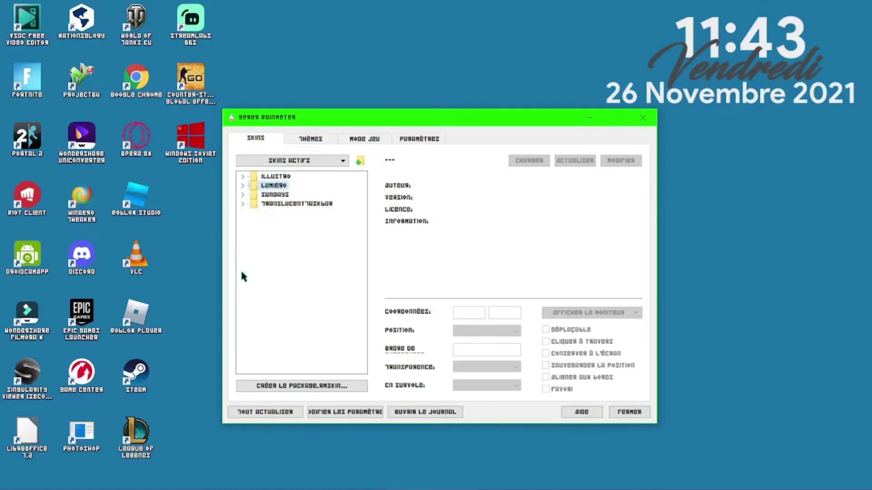
- Load the Welcome.ini skin from the Welcome subfolder of illustro
left_click(242, 177)
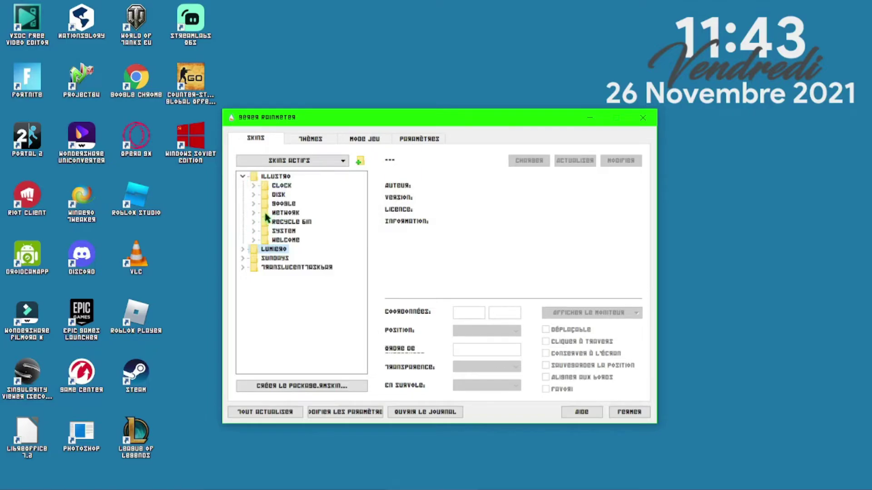
left_click(253, 240)
left_click(301, 250)
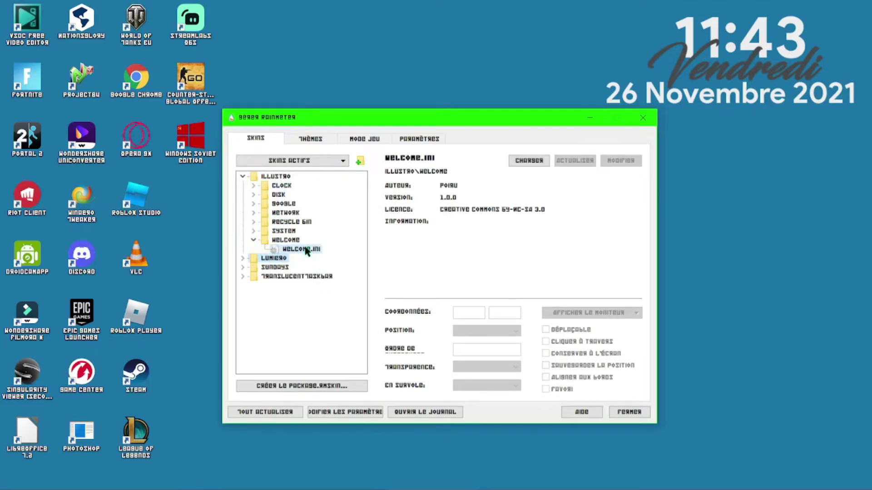
left_click(529, 160)
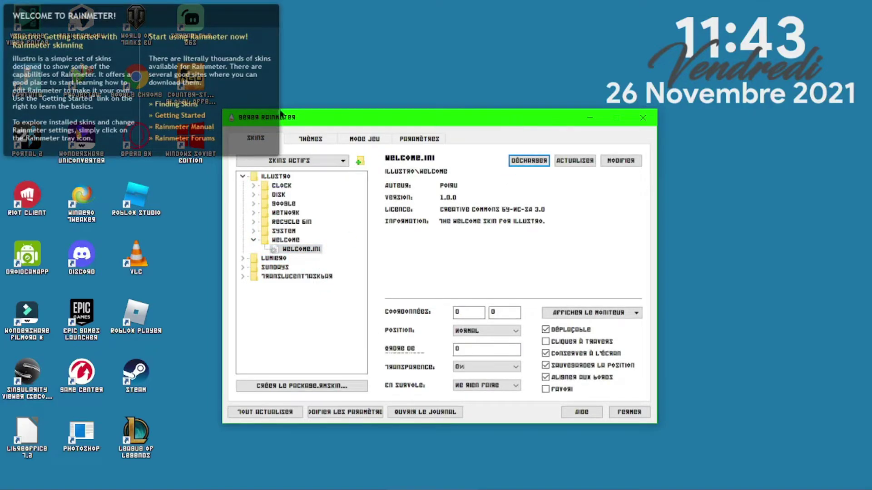
- Look into illustro's Network subfolder and unload the Welcome.ini skin
left_click(253, 212)
left_click(287, 221)
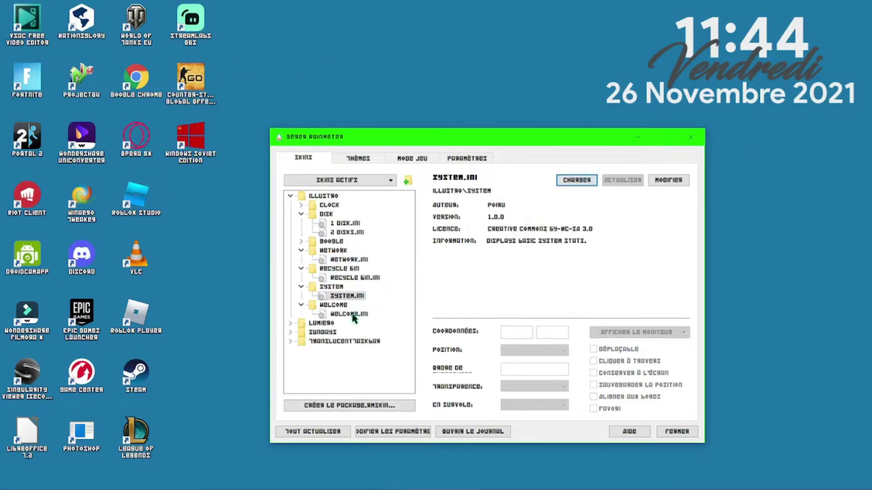
left_click(353, 316)
left_click(577, 180)
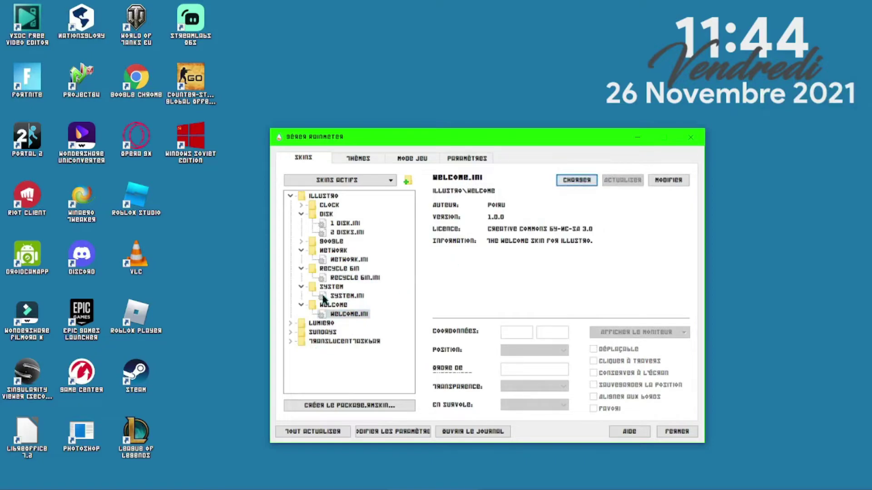
- Collapse the Disk, Network, Recycle Bin, System and Welcome subfolders of illustro
left_click(301, 214)
left_click(301, 232)
left_click(302, 241)
left_click(302, 250)
left_click(301, 259)
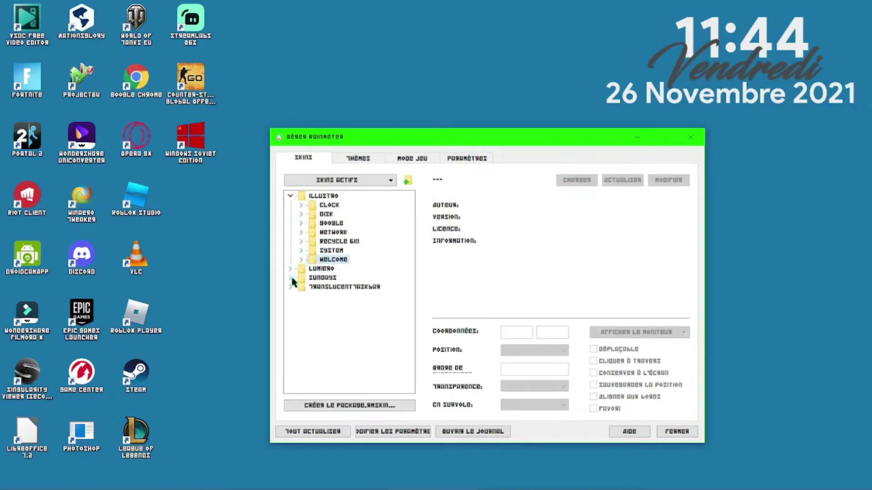
- Unload the TranslucentTaskbar skin Sample.ini, load it again and collapse its folder
left_click(290, 286)
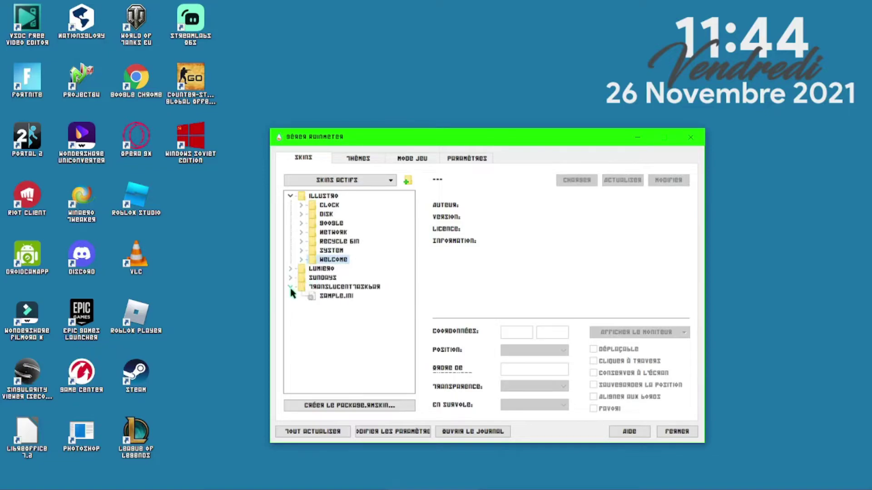
left_click(335, 296)
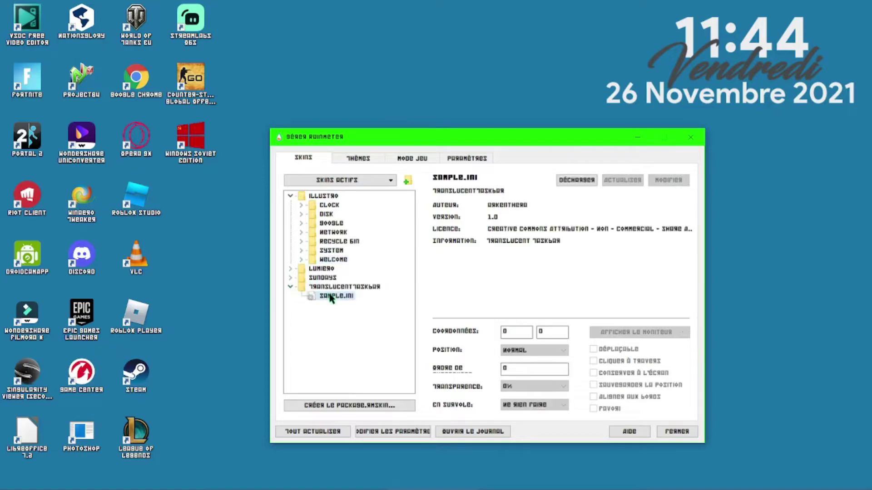
left_click(585, 183)
left_click(580, 180)
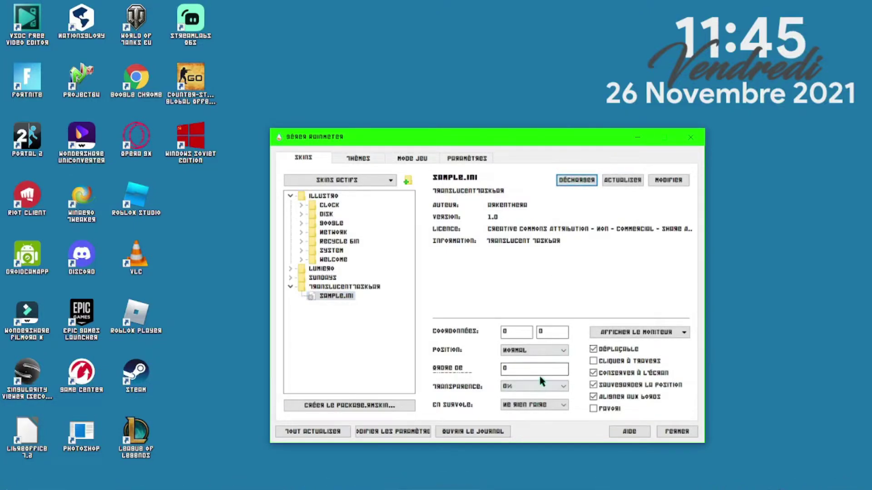
left_click(291, 287)
- Switch back to Opera GX, search for "translucent taskbar" in a new tab and look over the results
left_click(235, 485)
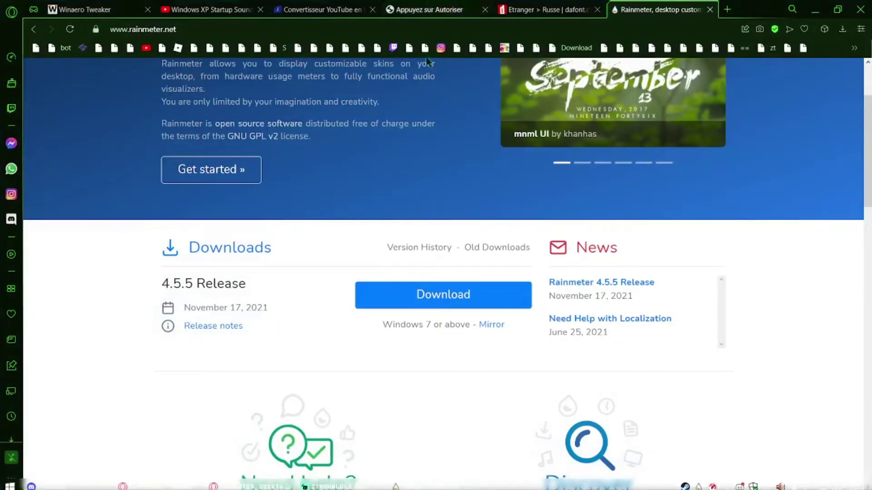
left_click(728, 10)
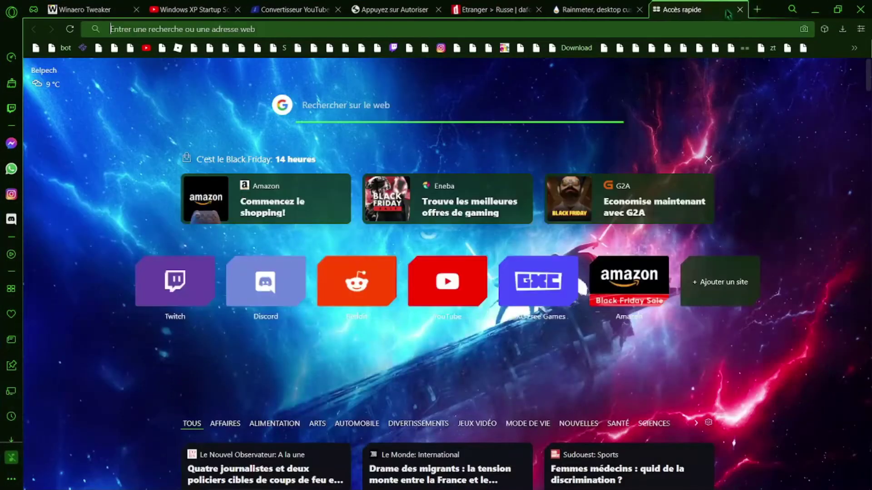
type("tran")
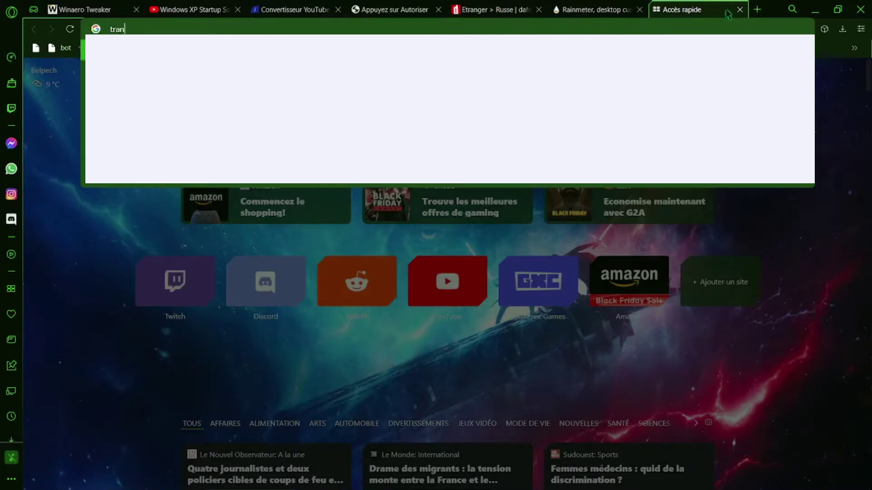
type("slucent")
key("Down")
key("Down")
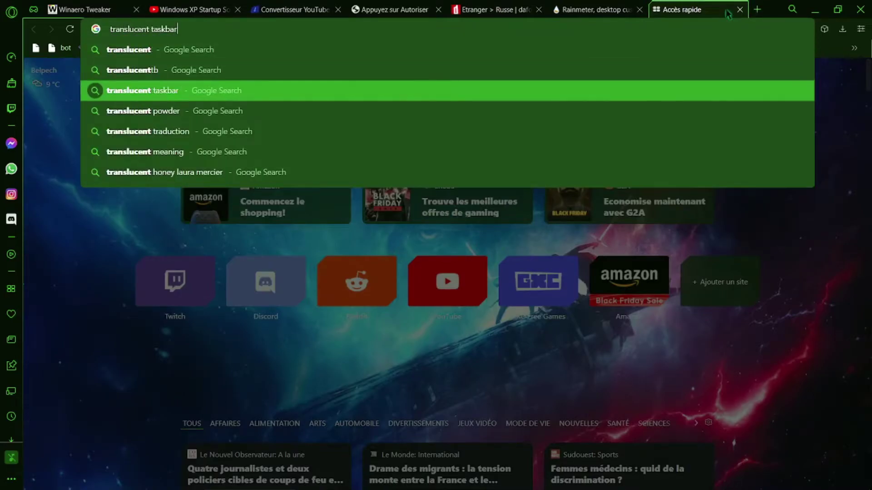
key("Return")
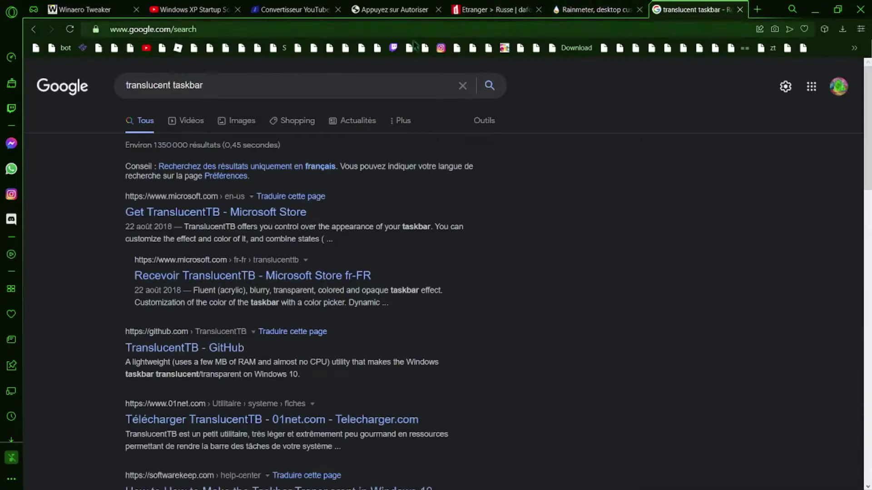
scroll(246, 317, "down", 1)
scroll(245, 317, "up", 1)
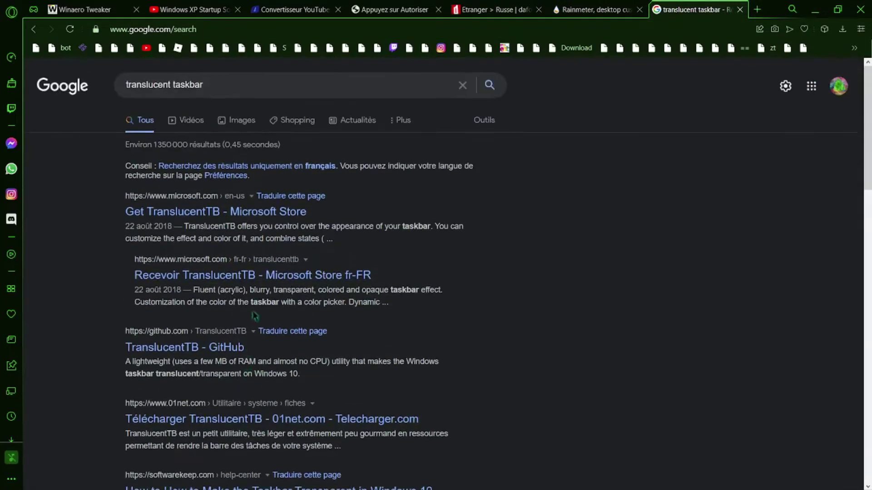
- Search Google for "translucent taskbar rainmeter"
left_click(223, 82)
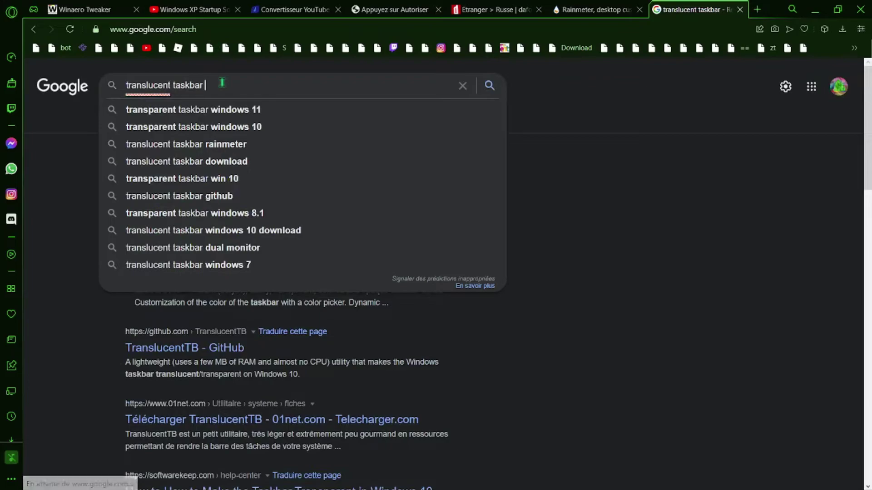
type("wi")
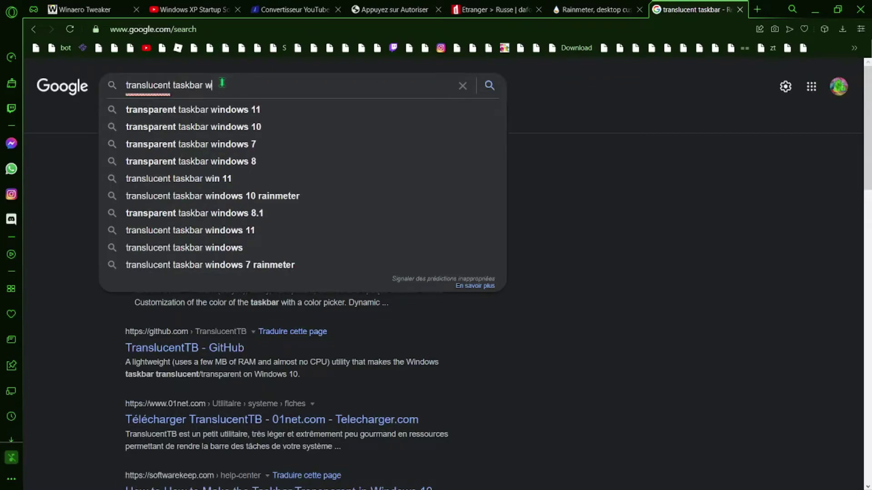
key("BackSpace")
key("BackSpace")
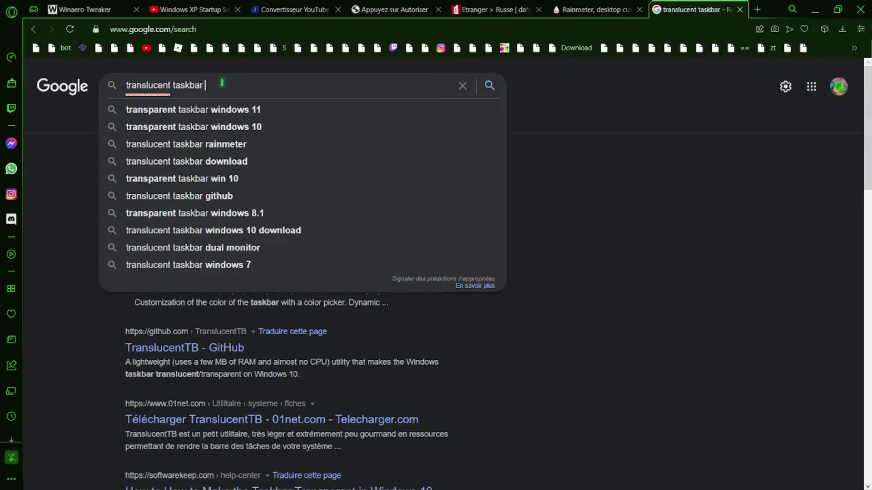
type("razi")
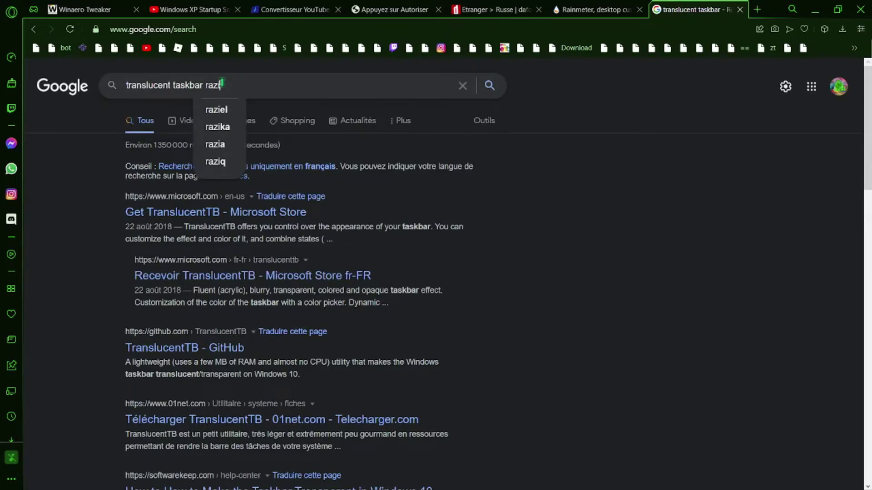
key("BackSpace")
key("BackSpace")
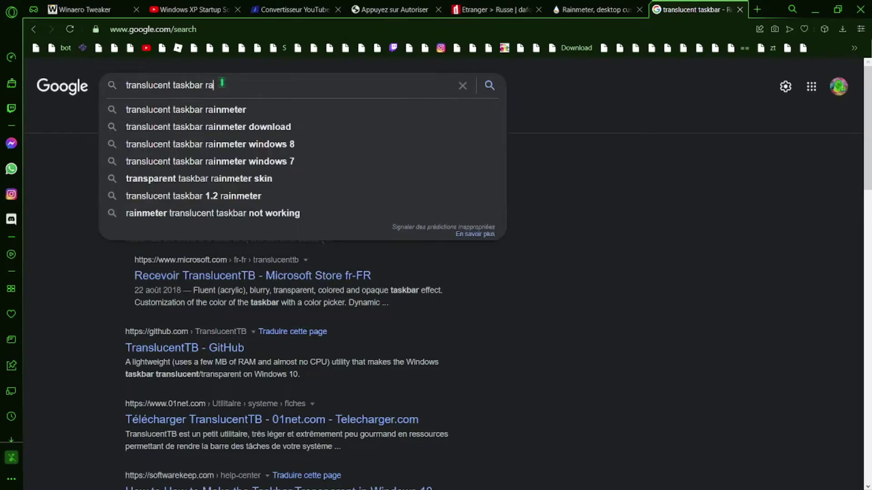
key("Up")
key("Down")
key("Down")
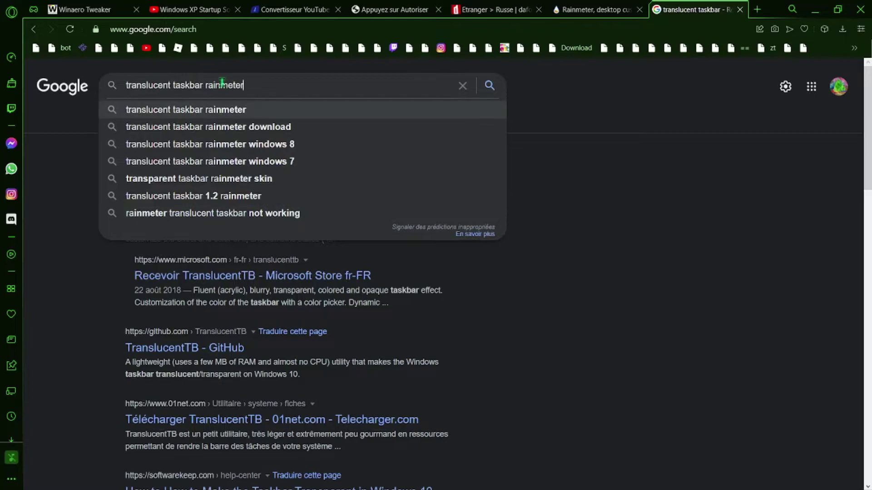
key("Return")
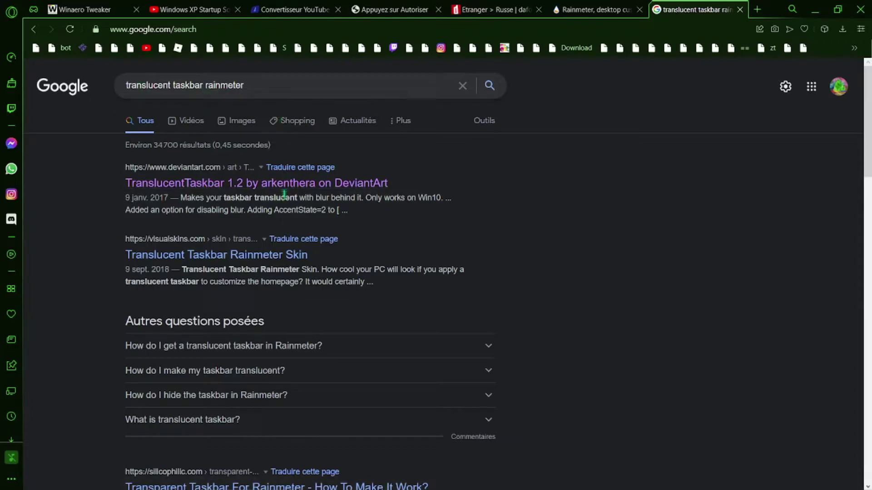
- Open the TranslucentTaskbar 1.2 page on DeviantArt, start the skin's download and cancel saving the file
left_click(238, 186)
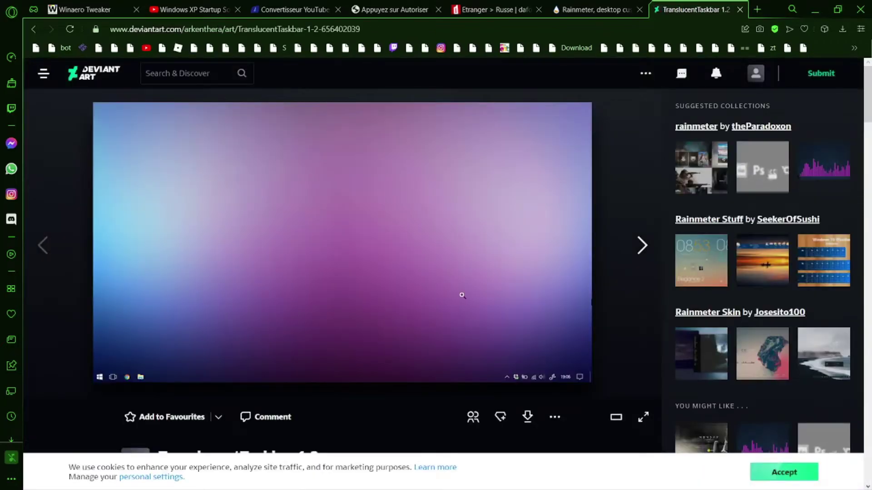
scroll(409, 299, "down", 2)
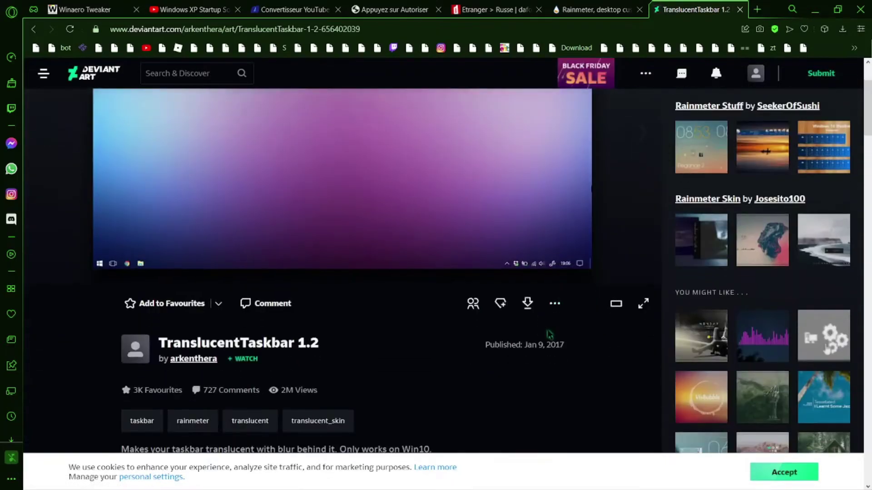
left_click(528, 304)
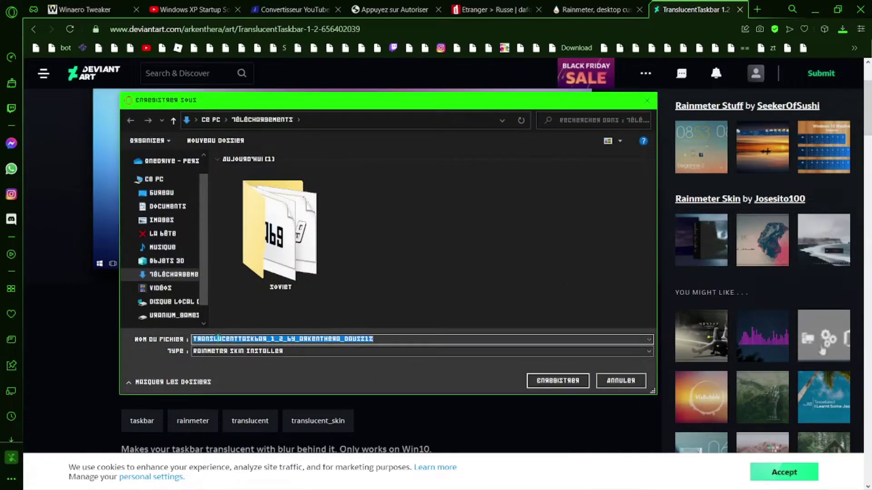
left_click(618, 388)
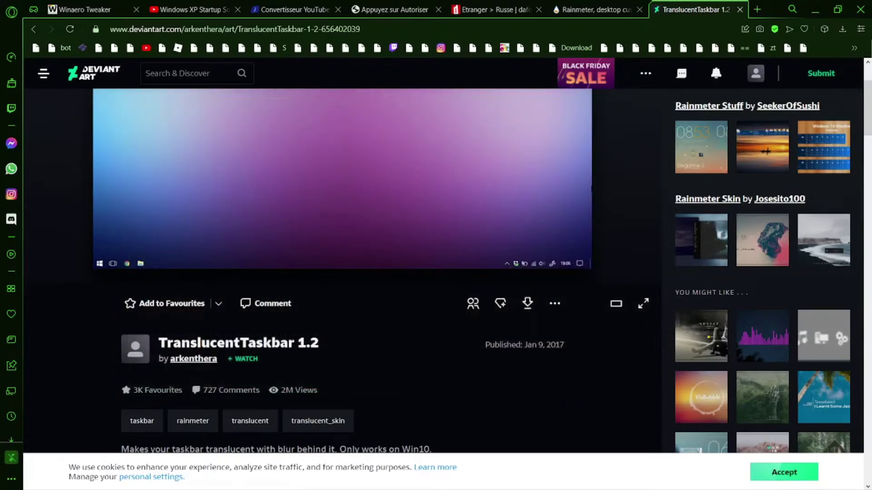
- Switch to the Rainmeter manager and look over its themes, game mode and general settings
left_click(393, 484)
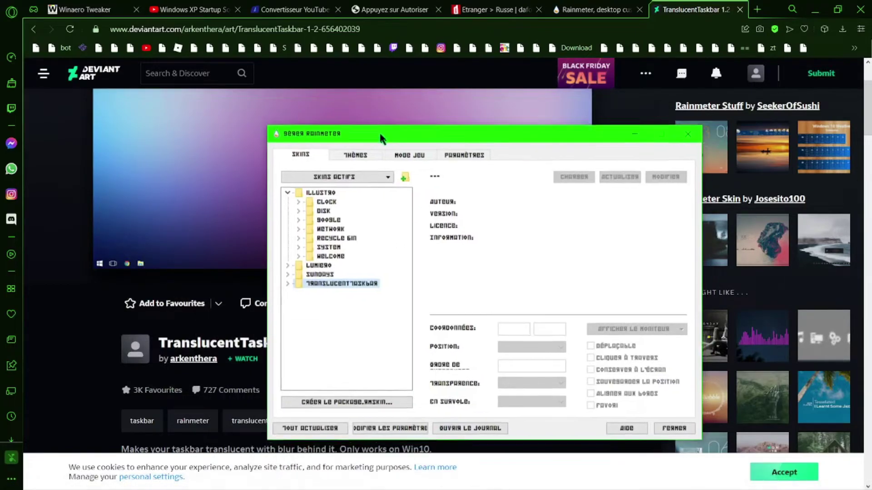
left_click(361, 152)
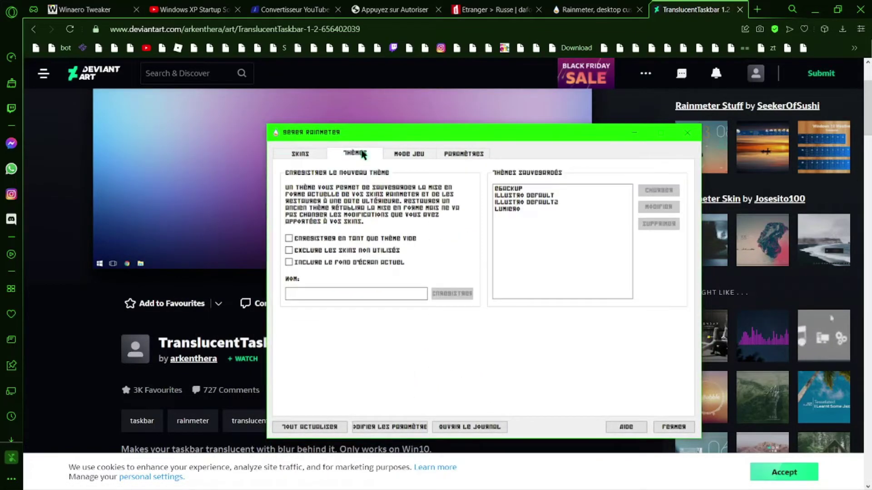
left_click(398, 153)
left_click(375, 154)
left_click(434, 155)
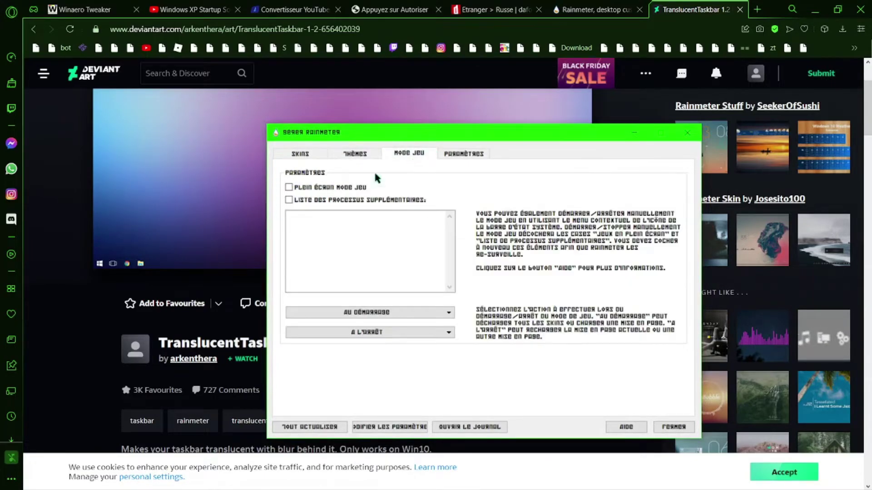
left_click(478, 154)
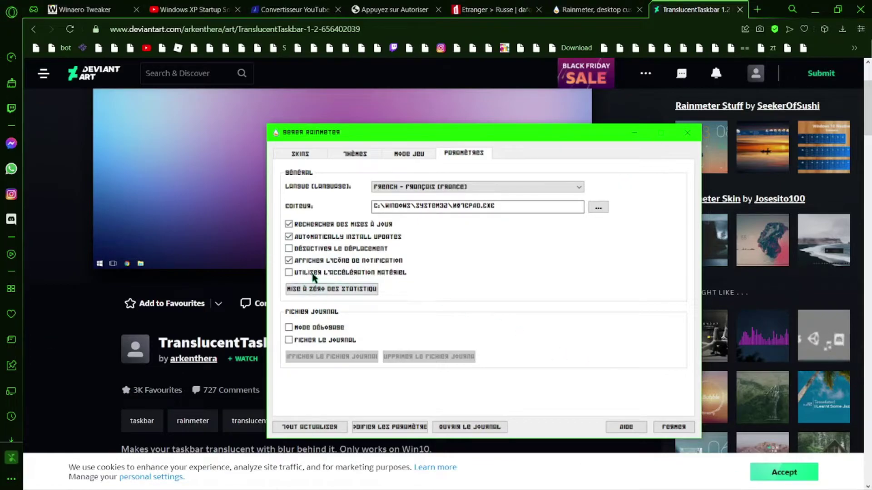
left_click(400, 156)
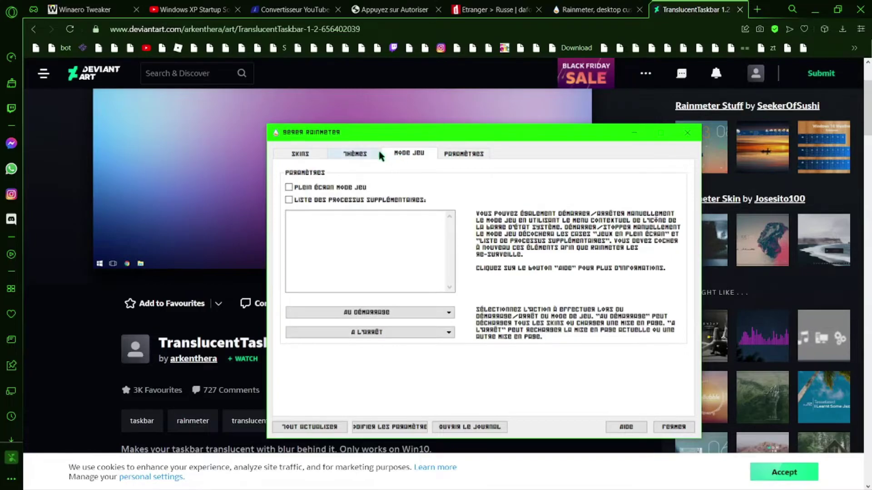
left_click(379, 156)
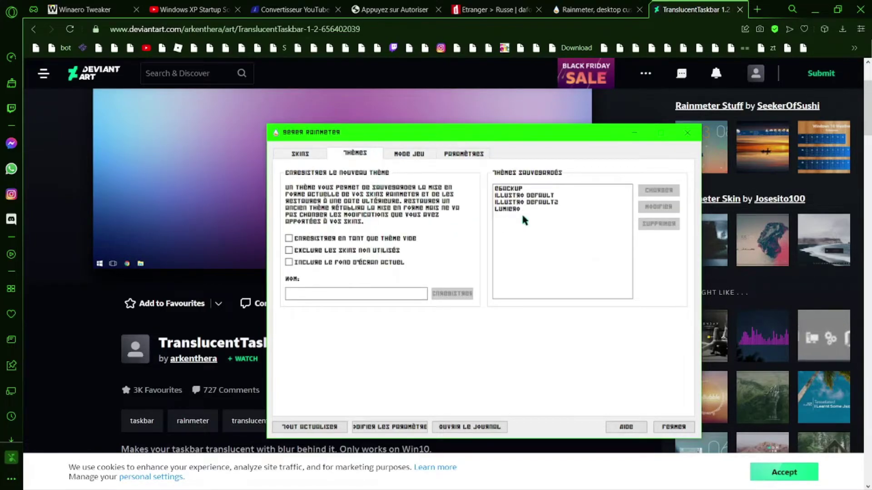
left_click(532, 189)
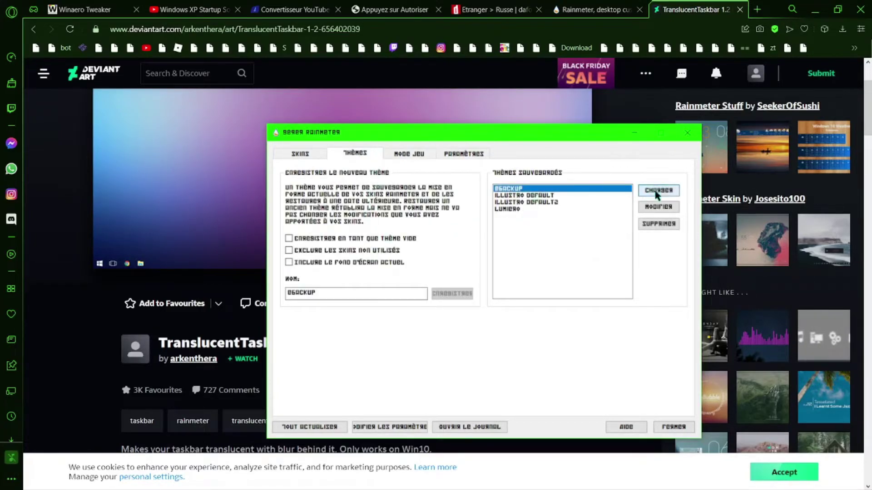
left_click(657, 191)
- Minimise the browser to reveal the desktop and load the saved Rainmeter theme Lumiero
left_click(816, 10)
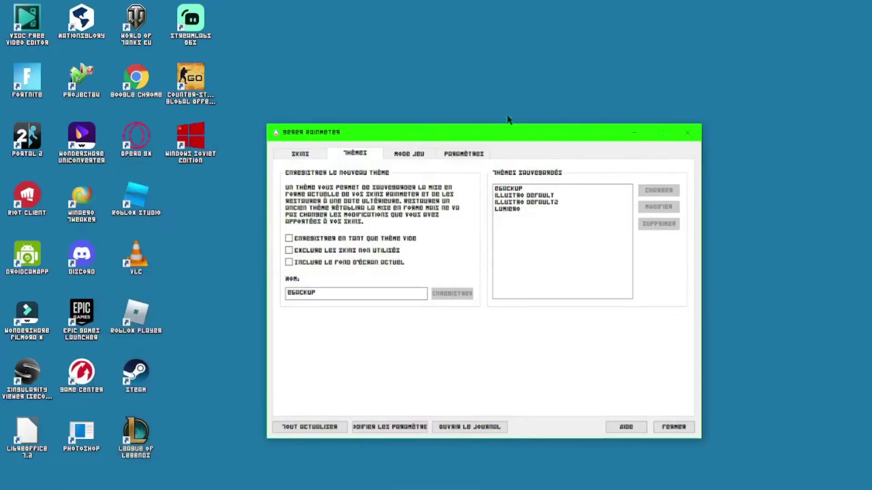
mouse_move(471, 137)
left_mouse_down()
mouse_move(85, 275)
mouse_move(408, 193)
mouse_move(473, 132)
left_mouse_up()
left_click(548, 190)
left_click(550, 196)
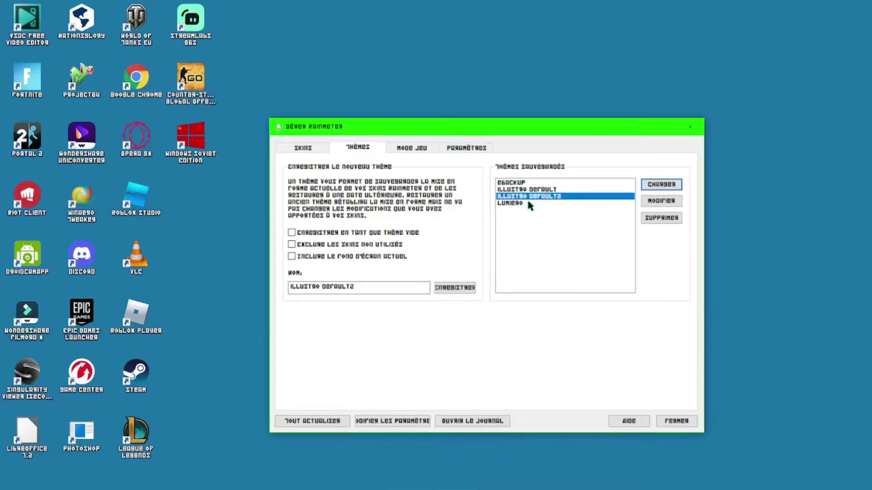
left_click(530, 204)
left_click(662, 184)
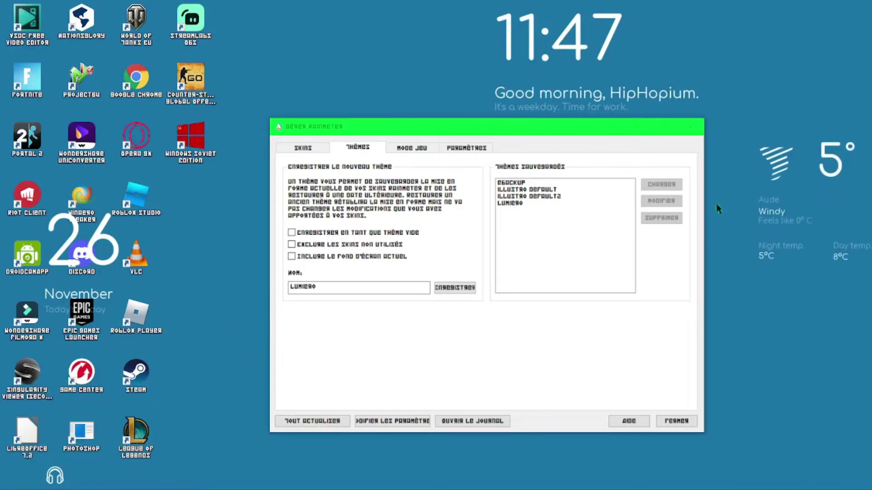
- Return to the skins list, collapse the Lumiero folder and its Date subfolder, and expand the Sundays folder
left_click(313, 149)
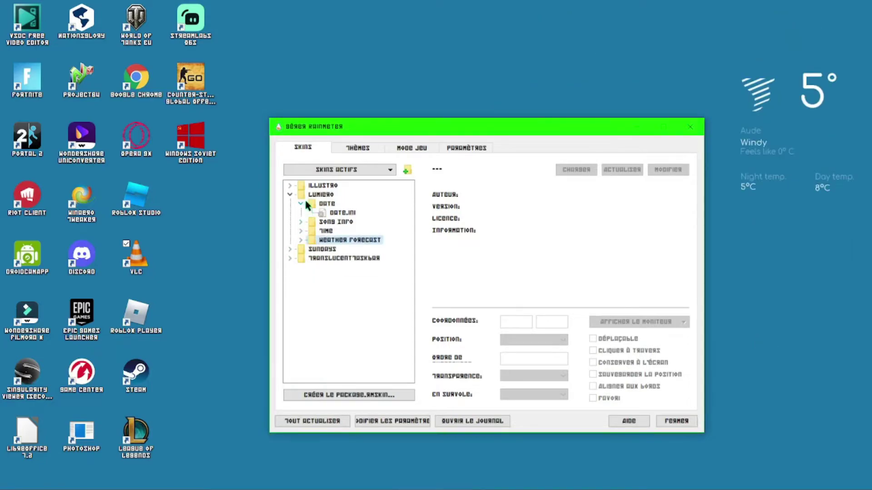
left_click(303, 203)
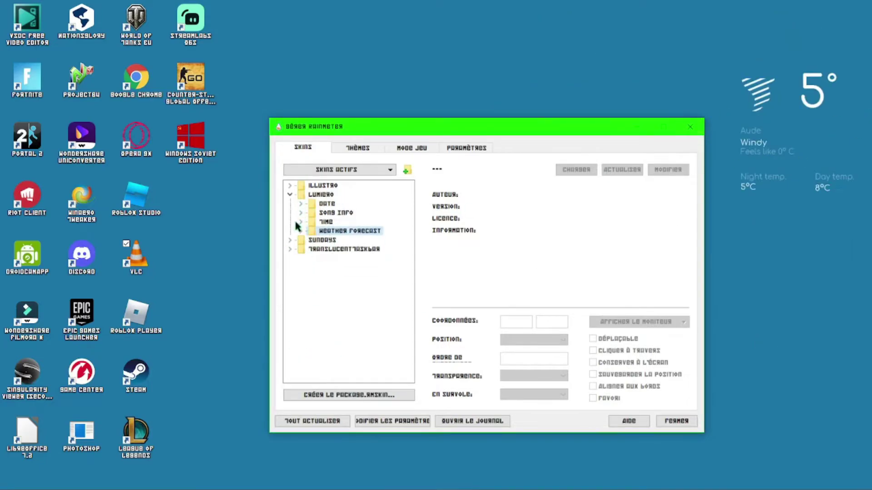
left_click(290, 194)
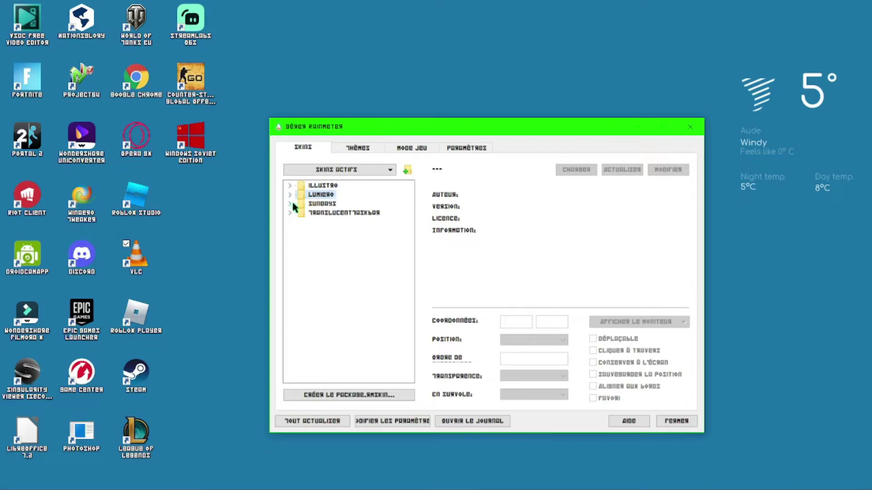
left_click(291, 204)
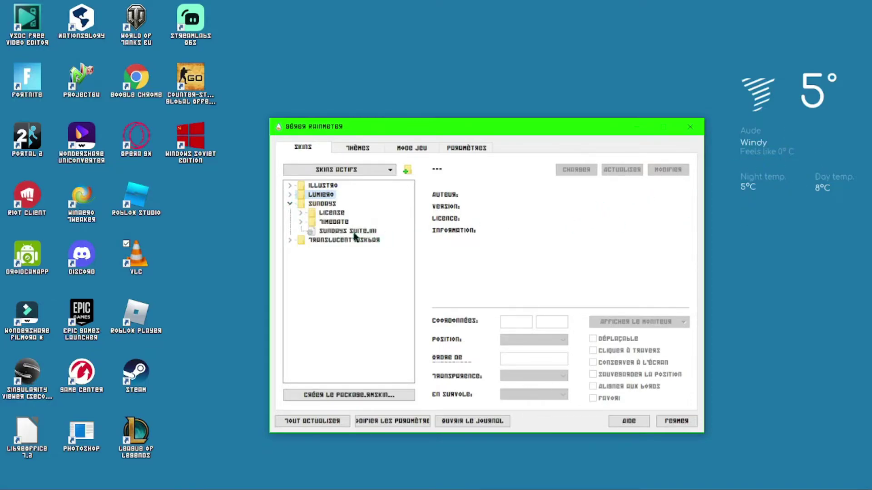
- Open the Lumiero Weather Forecast skin's file for editing, inspect the ContextAction3 location line and minimise the editor
right_click(756, 119)
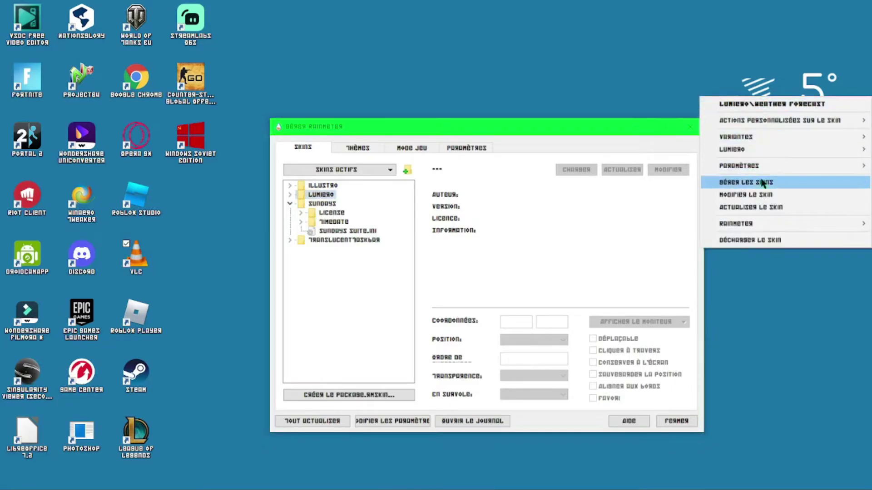
left_click(757, 191)
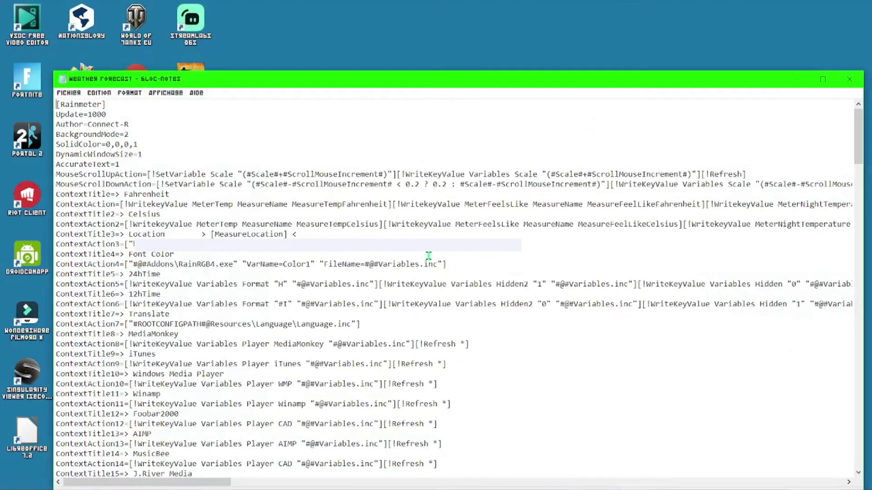
left_click_drag(134, 244, 125, 244)
left_click(796, 80)
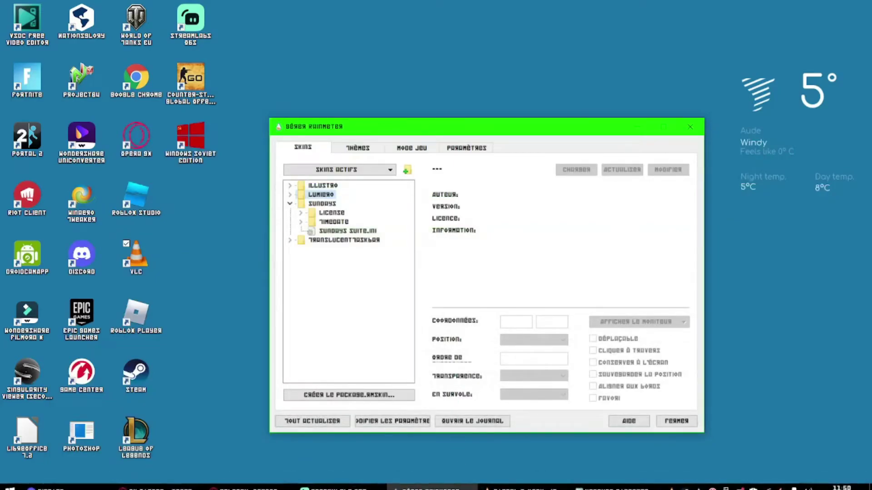
- Switch to Opera GX and open the Paris forecast on the Yahoo weather page
left_click(235, 484)
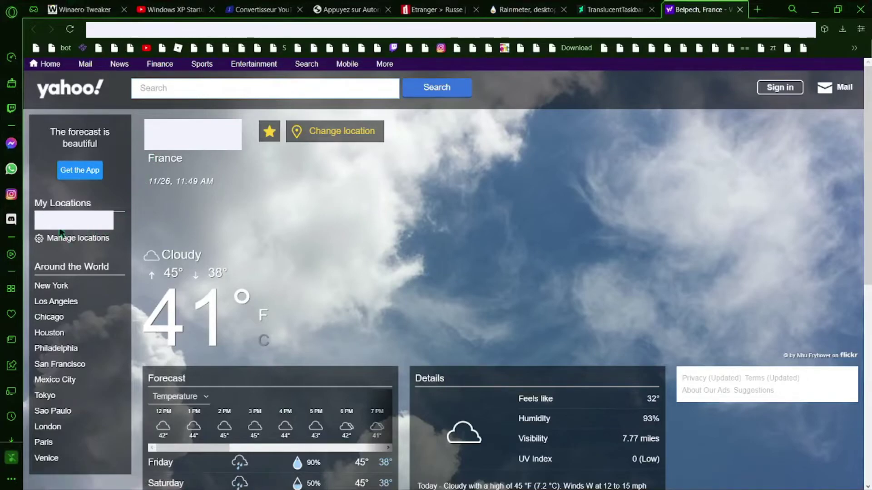
left_click(44, 444)
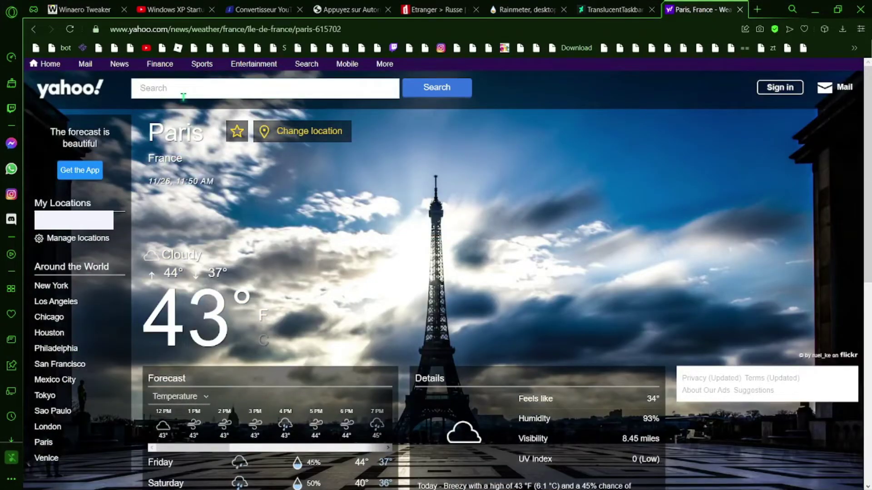
left_click(183, 95)
type("boa")
key("BackSpace")
key("BackSpace")
type("a")
key("BackSpace")
key("BackSpace")
- Change the Yahoo weather location to Barcelona, Catalonia, ES
left_click(305, 135)
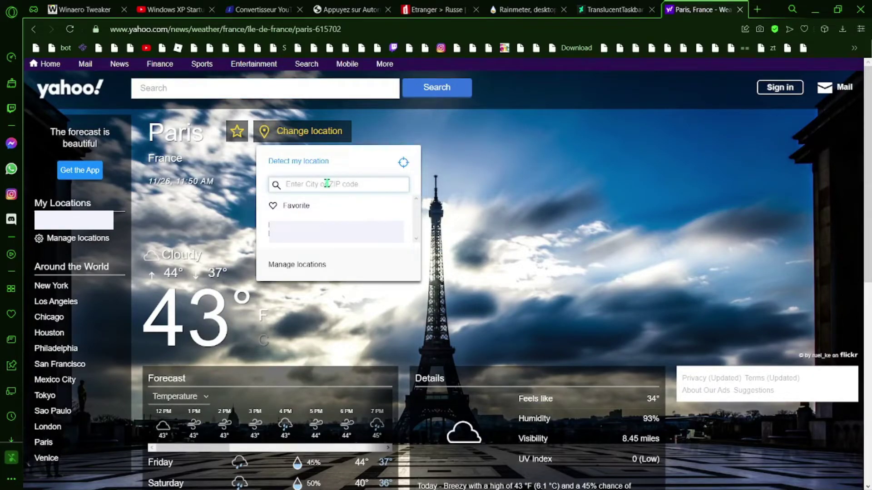
type("barcelo")
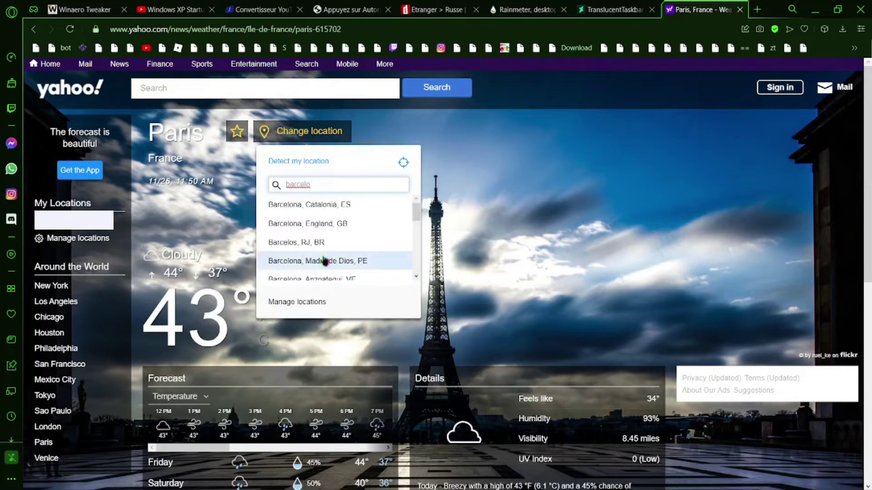
left_click(321, 206)
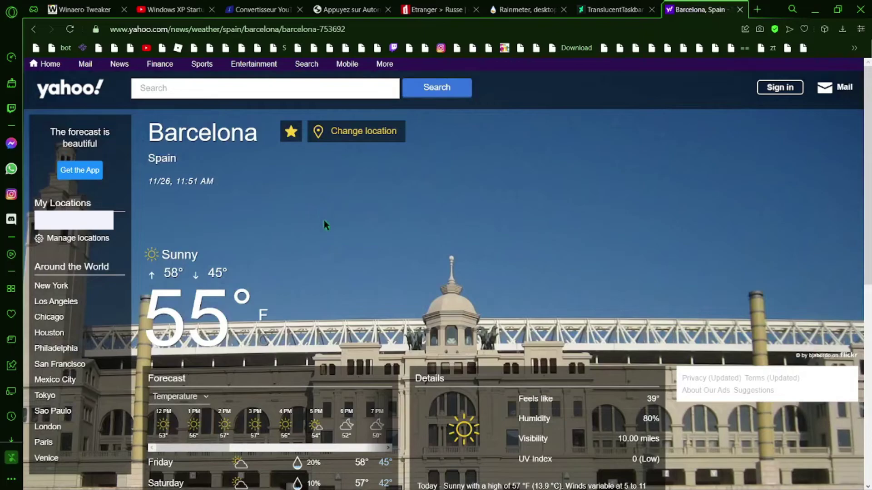
- Copy the web address of Yahoo's Barcelona forecast page and minimise the browser
left_click(295, 29)
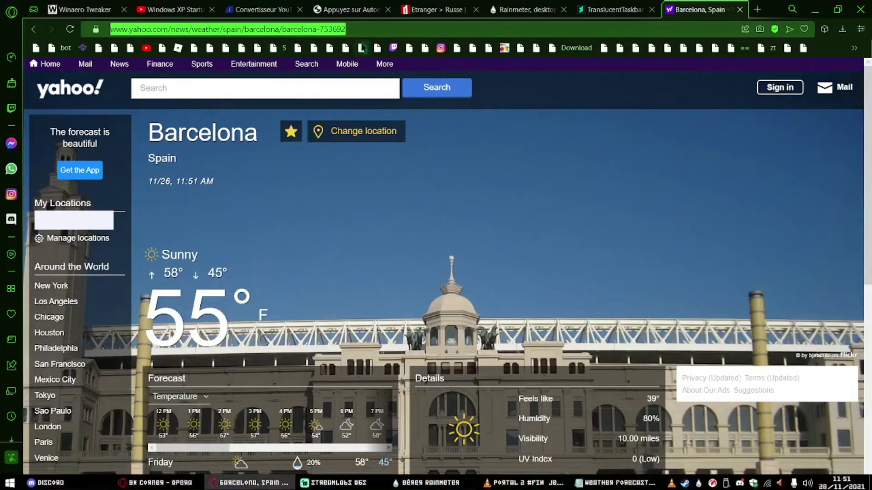
right_click(344, 28)
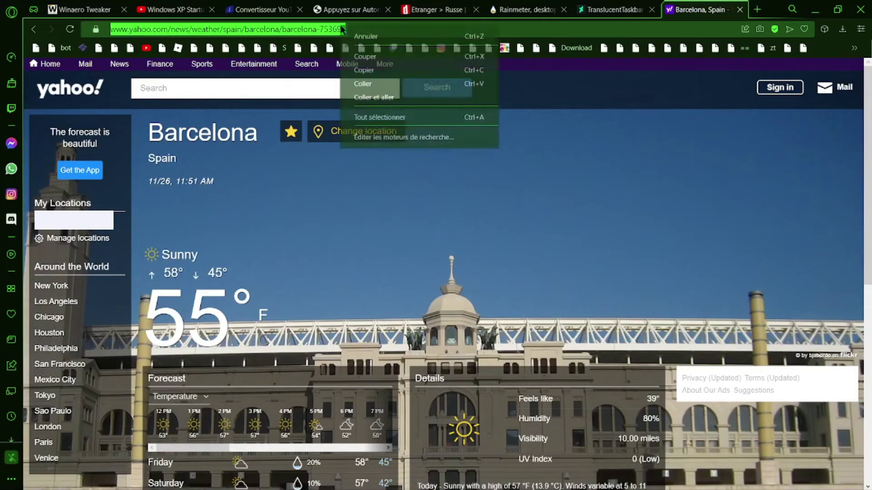
left_click(435, 224)
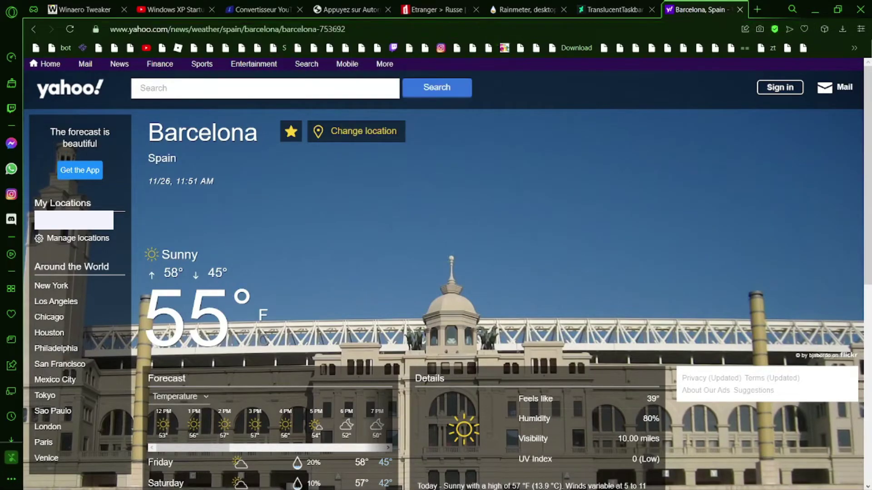
left_click(825, 5)
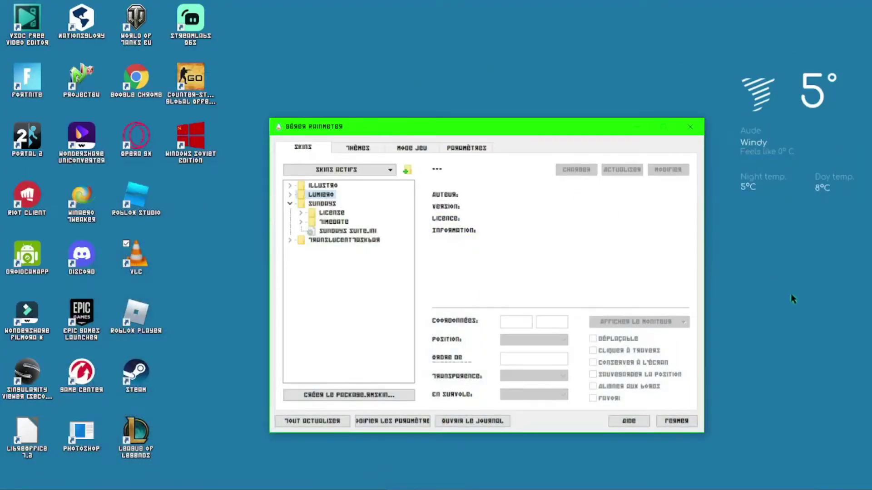
left_click(722, 484)
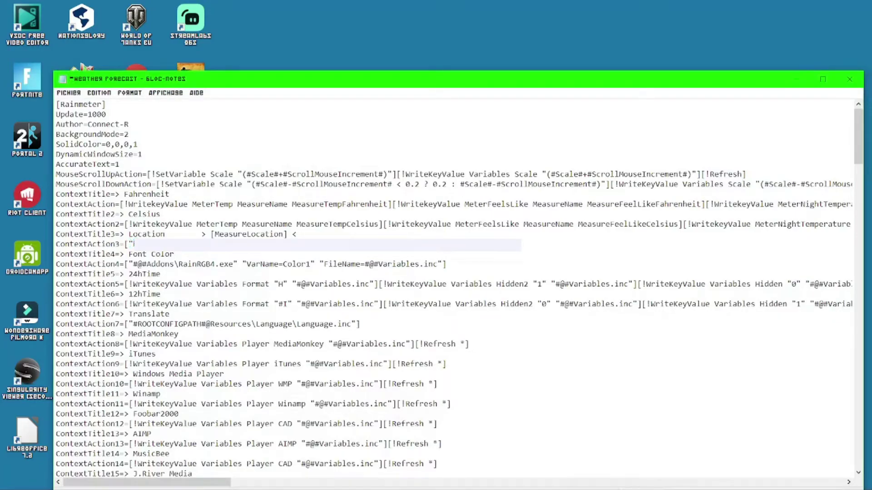
type("https://www.yahoo.com/news/weather/spain/barcelona/barcelona-753692\"]")
key("ctrl+s")
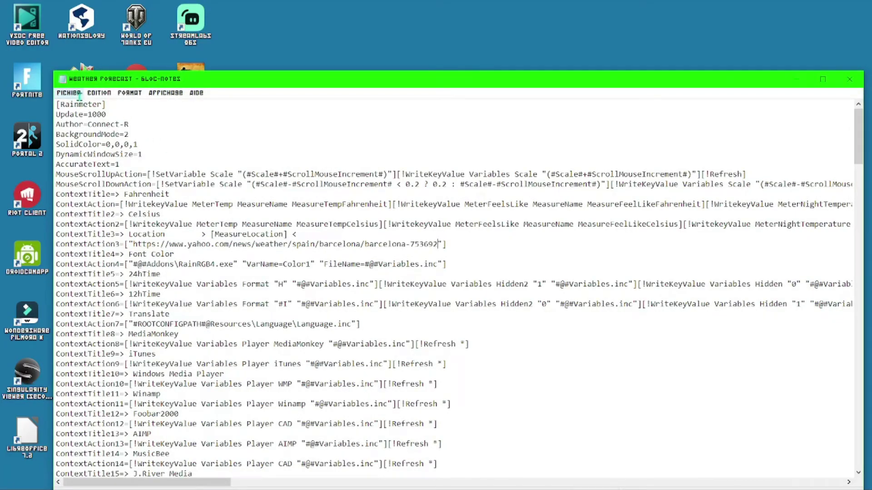
left_click(79, 93)
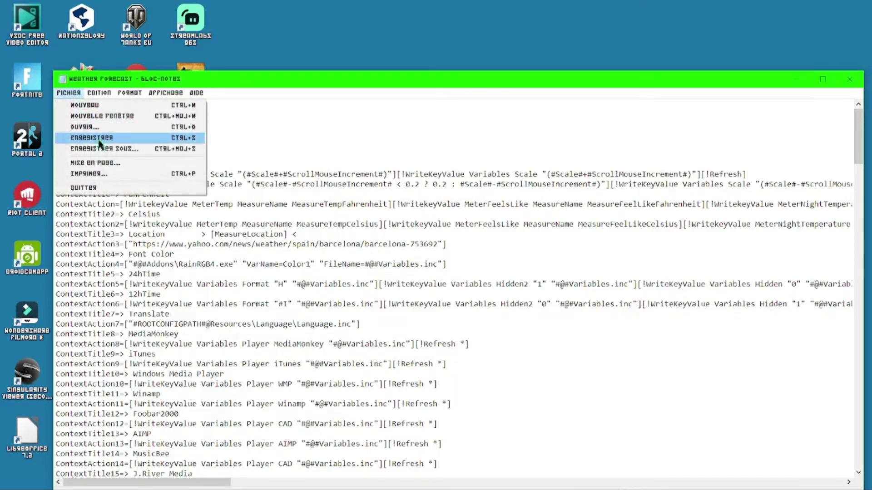
left_click(850, 80)
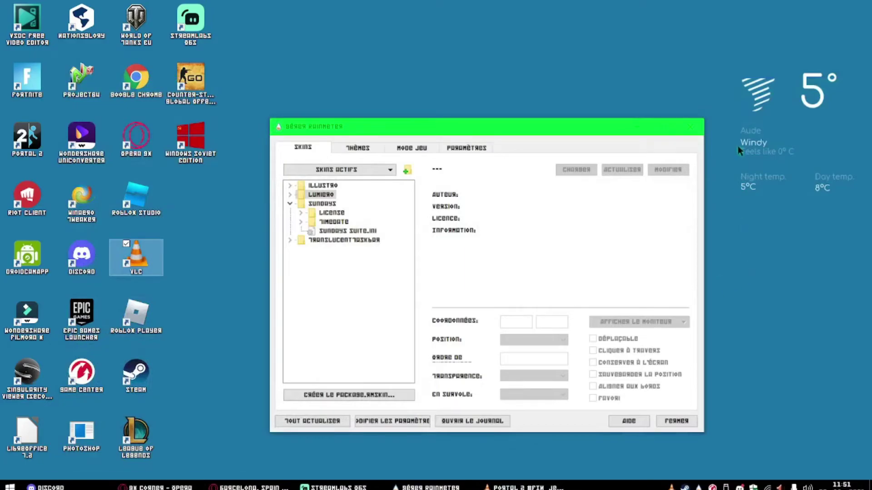
- Refresh the Lumiero Weather Forecast skin on the desktop and select Sundays Suite.ini in the Rainmeter skins list
right_click(755, 134)
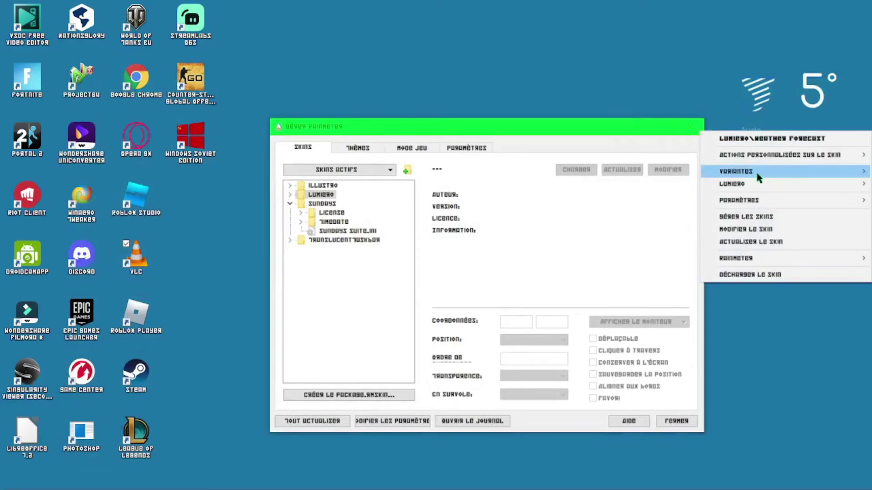
left_click(742, 242)
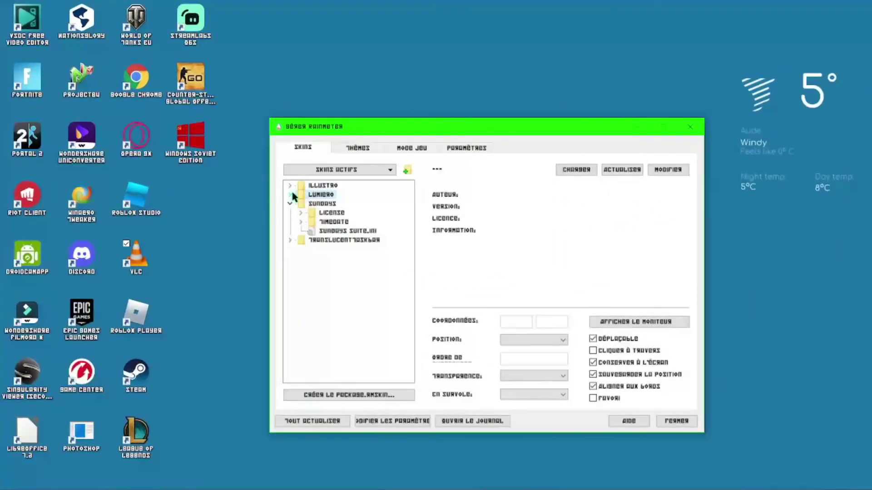
left_click(336, 232)
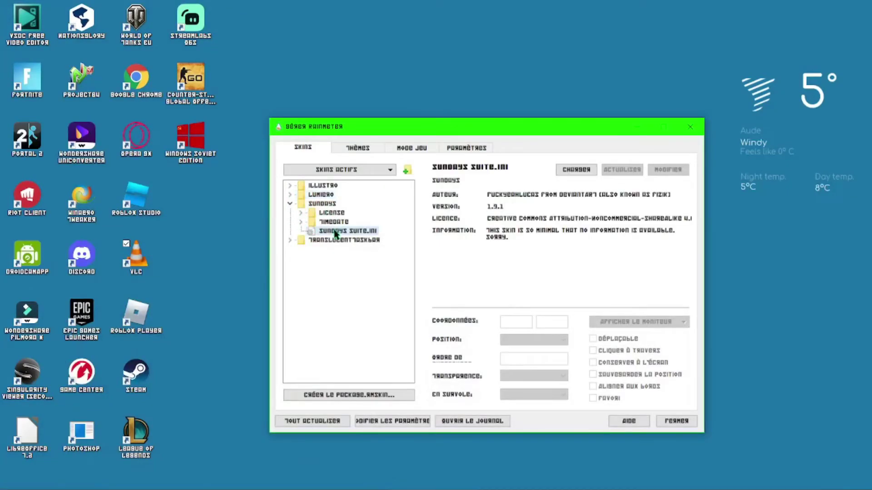
left_click(291, 204)
left_click(291, 204)
left_click(342, 231)
- Switch to Opera GX and search DeviantArt for "sundays rainmeter"
left_click(250, 481)
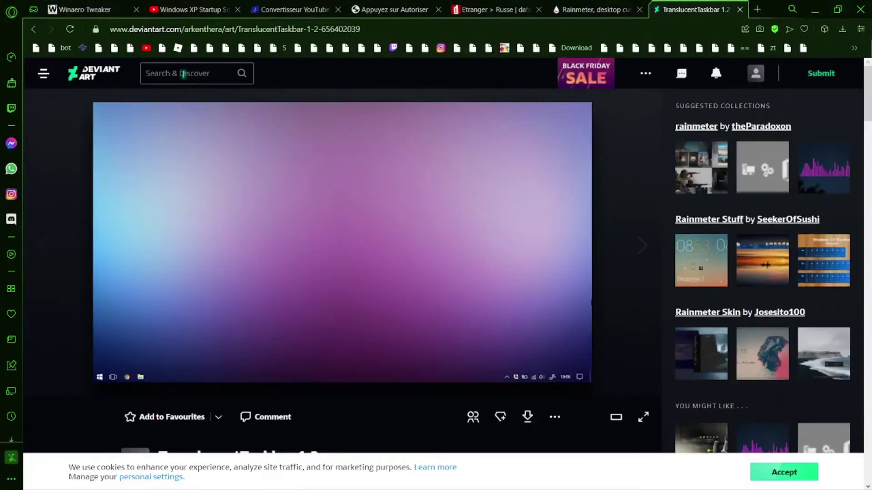
left_click(184, 74)
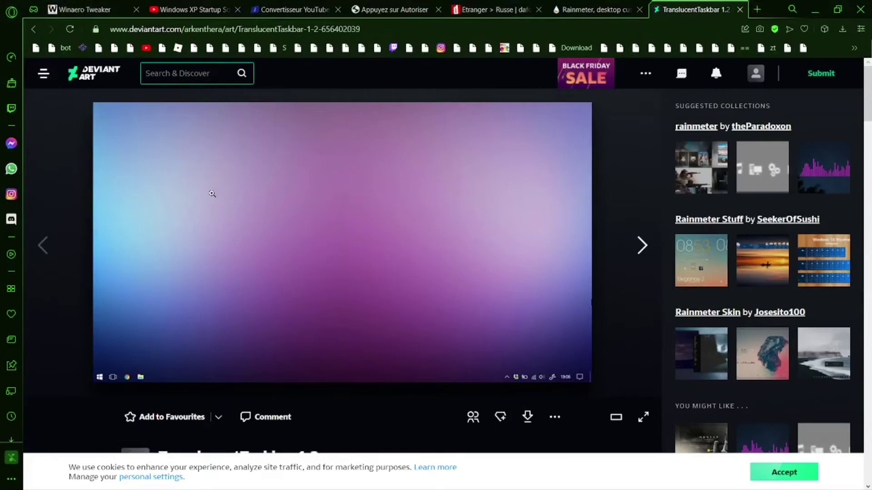
type("lu")
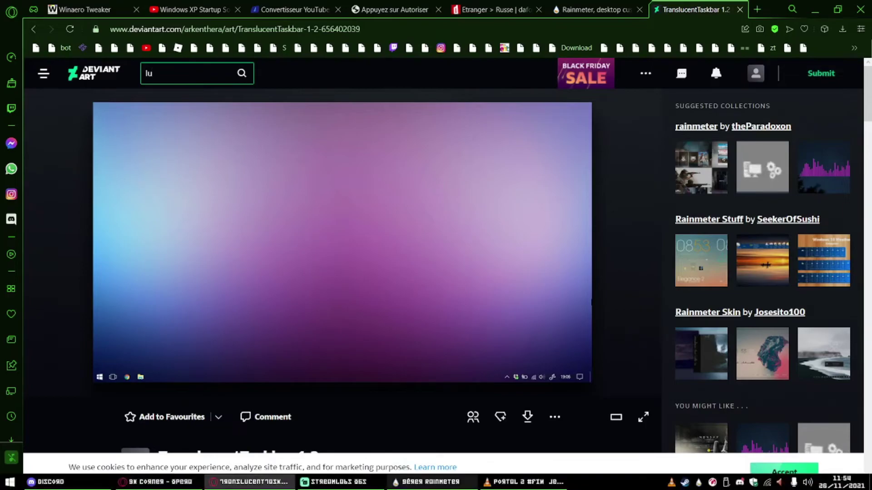
left_click(437, 483)
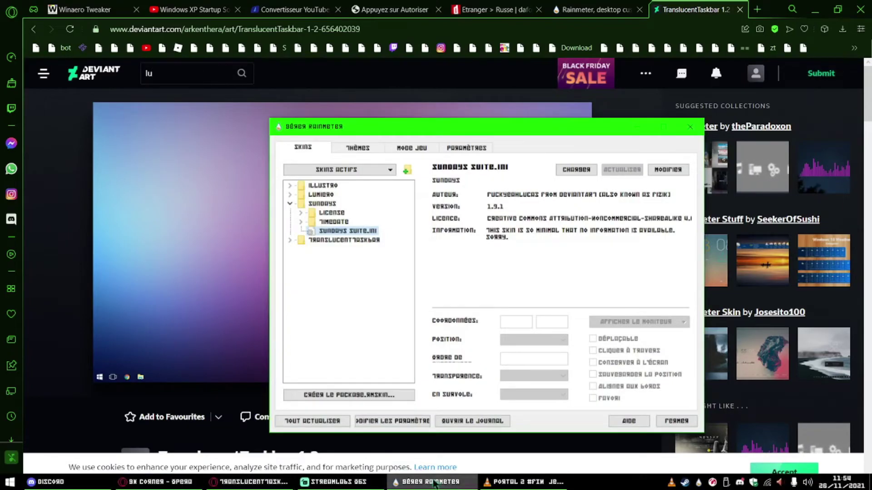
left_click(249, 482)
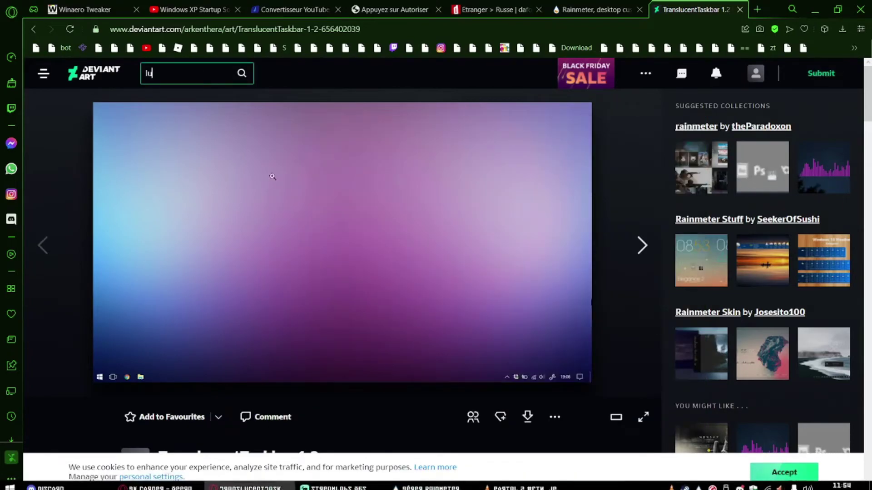
key("BackSpace")
key("BackSpace")
type("sundays rainmet")
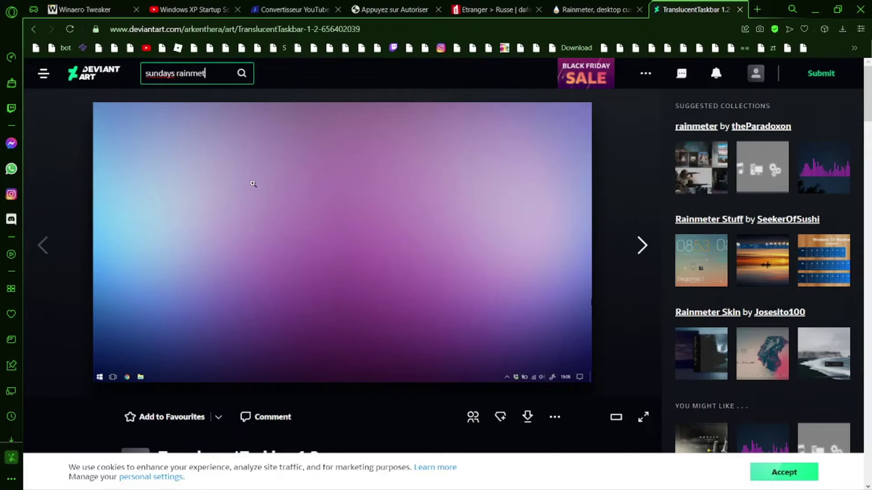
type("er")
key("Return")
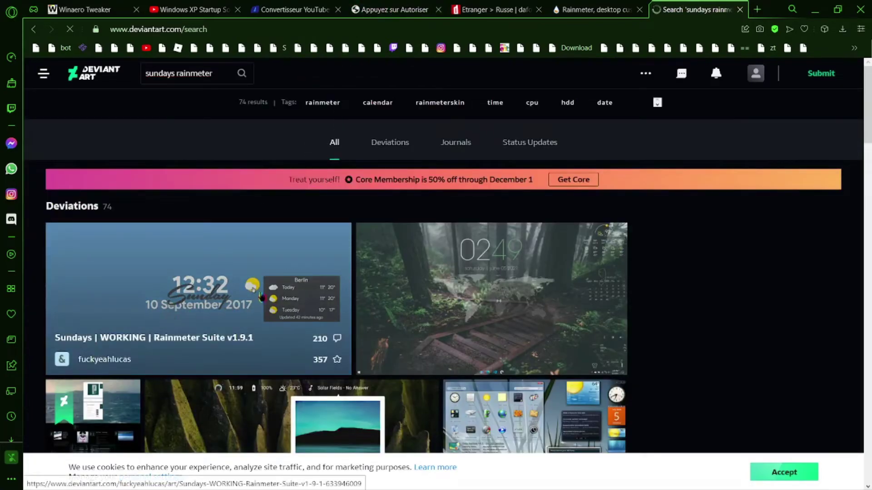
- Open the Sundays | WORKING | Rainmeter Suite v1.9.1 page, start its download and cancel saving the file
left_click(261, 297)
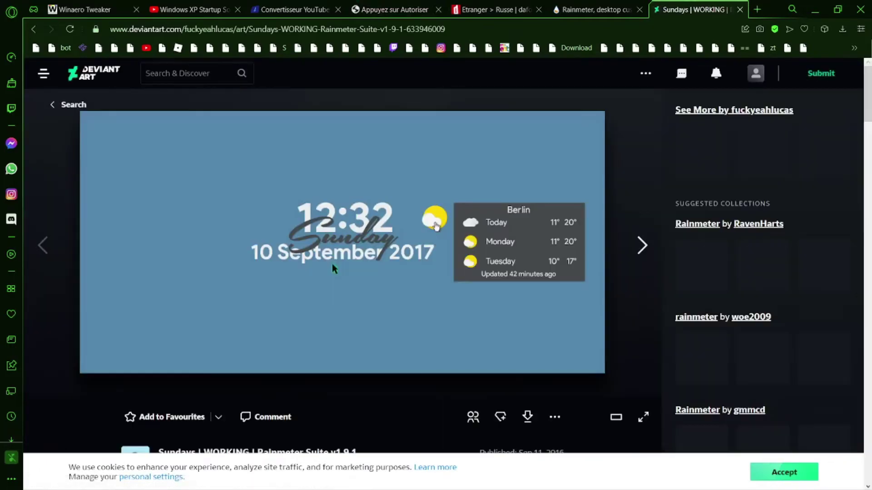
scroll(335, 268, "down", 2)
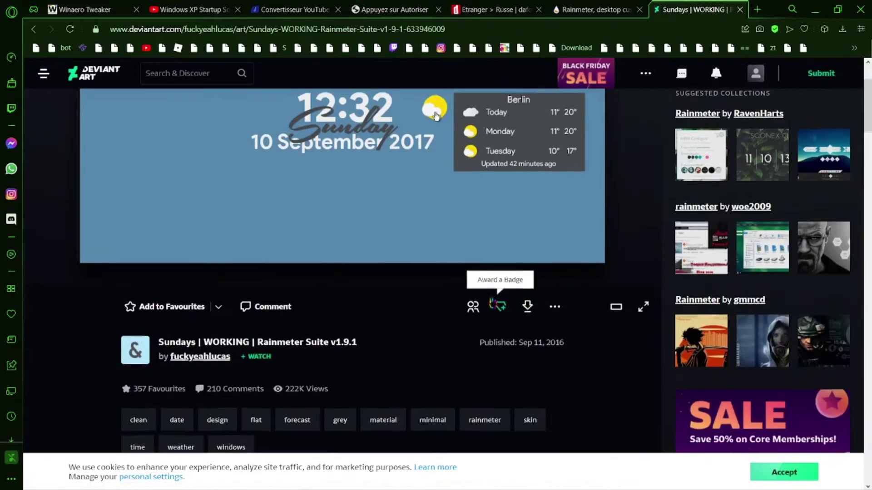
scroll(514, 318, "up", 2)
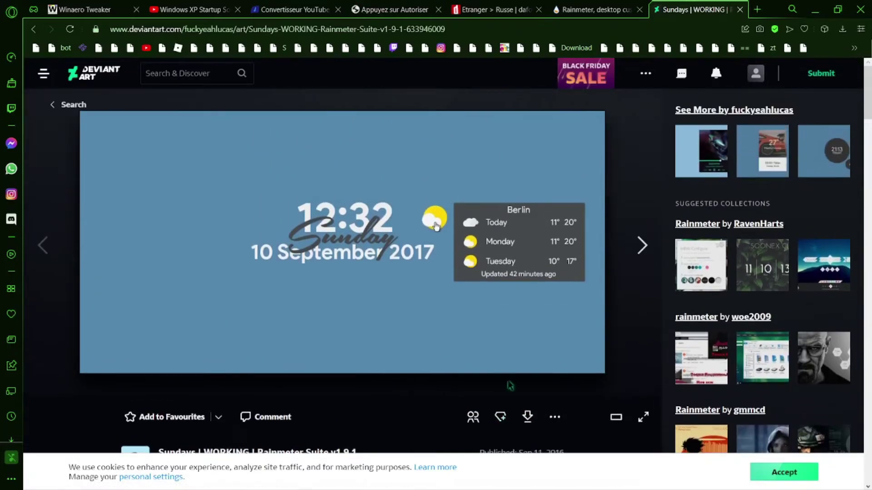
left_click(528, 418)
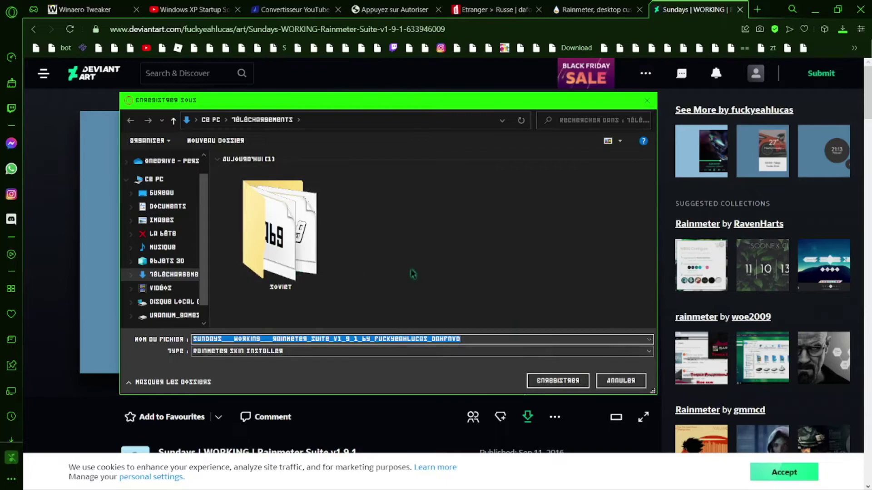
left_click(628, 377)
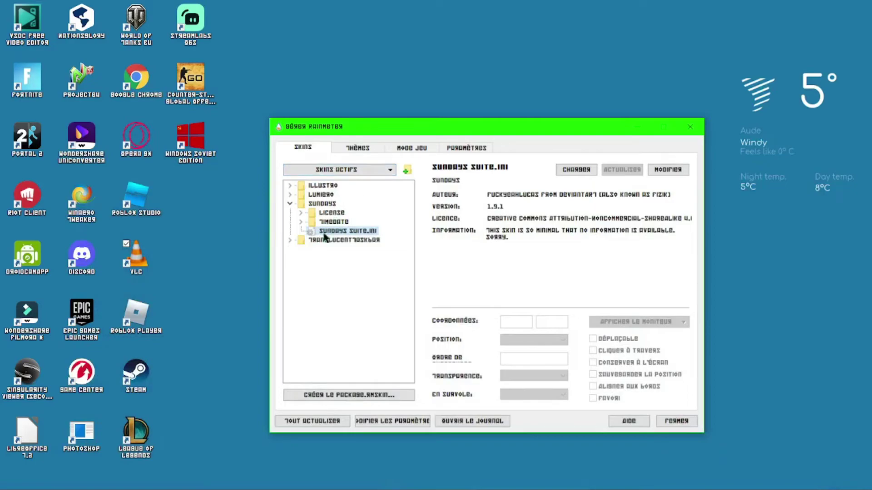
- Load License.ini from the Sundays License folder, unload it again and collapse the folder
left_click(301, 212)
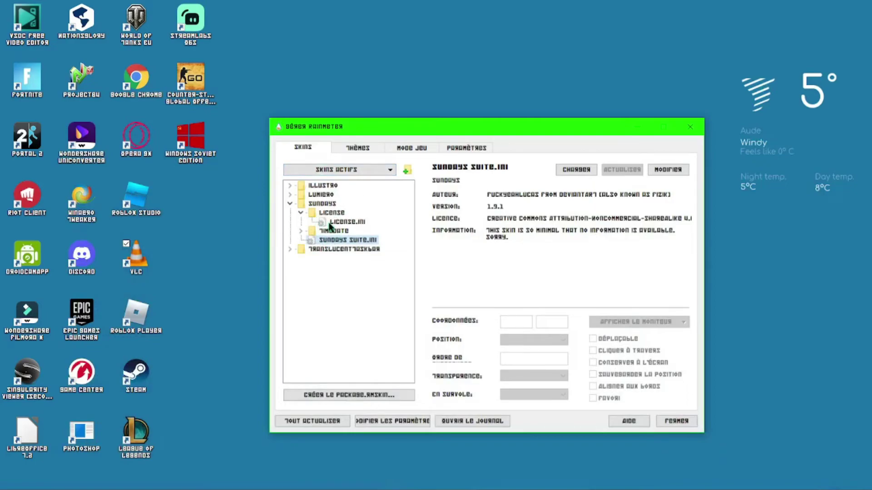
left_click(338, 222)
left_click(575, 169)
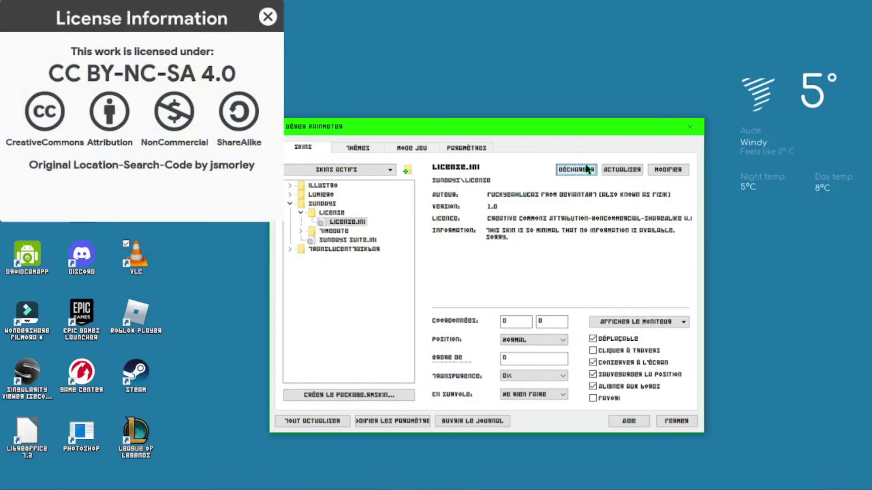
left_click(585, 169)
left_click(338, 233)
left_click(300, 213)
- Load SundaysTimeDate.ini from the TimeDate folder, move the Rainmeter window clear of the clock and collapse the folder
left_click(301, 221)
left_click(351, 231)
left_click(575, 170)
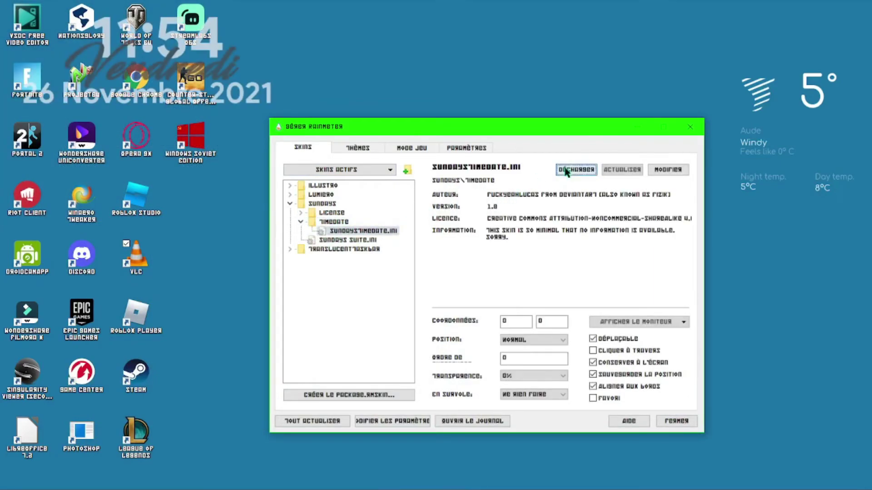
left_click_drag(499, 133, 421, 208)
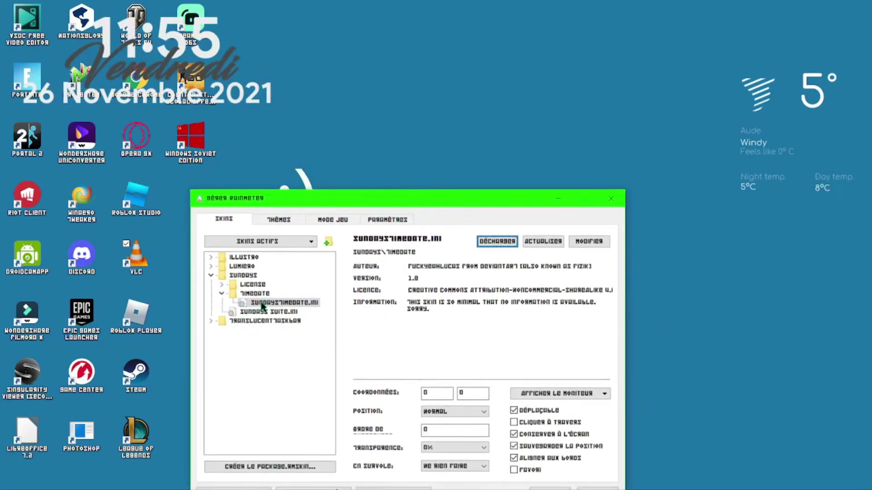
left_click(221, 293)
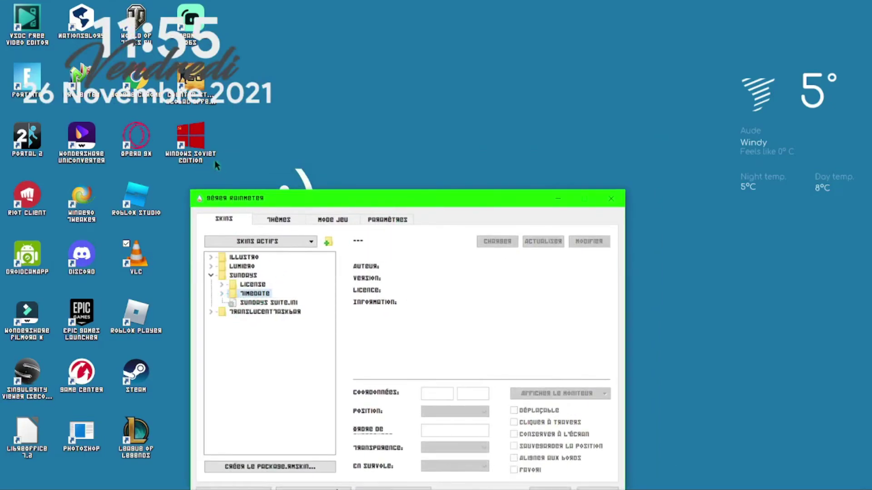
- Move the Sundays clock skin next to the weather skin and apply the French system to it
left_click_drag(202, 75, 628, 113)
right_click(628, 113)
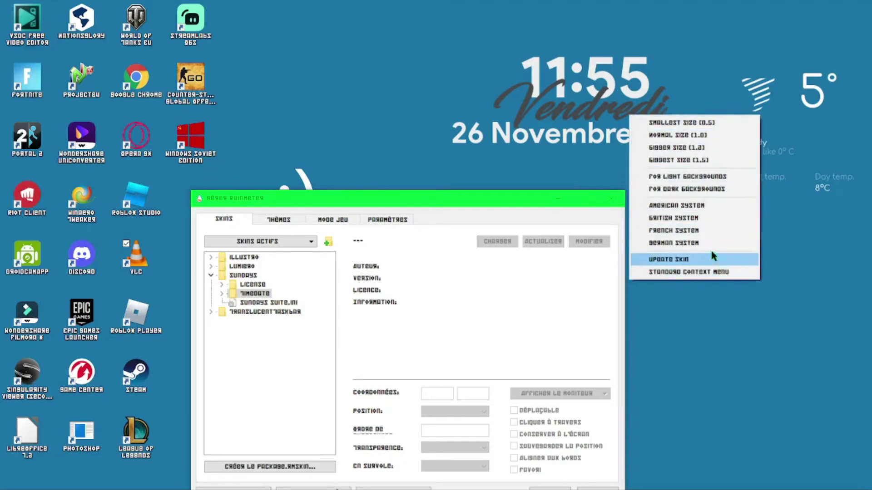
left_click(673, 230)
- Try the light-background style on the Sundays clock skin and switch it back to the dark-background style
right_click(635, 109)
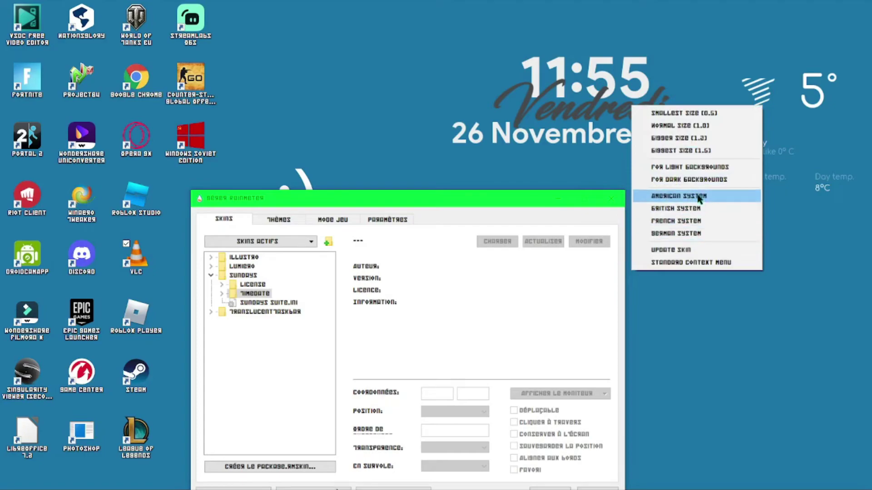
left_click(701, 168)
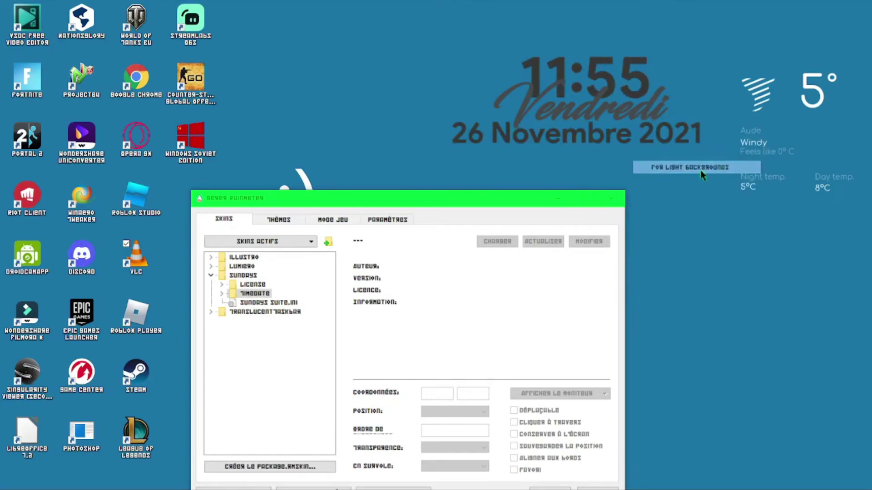
right_click(618, 113)
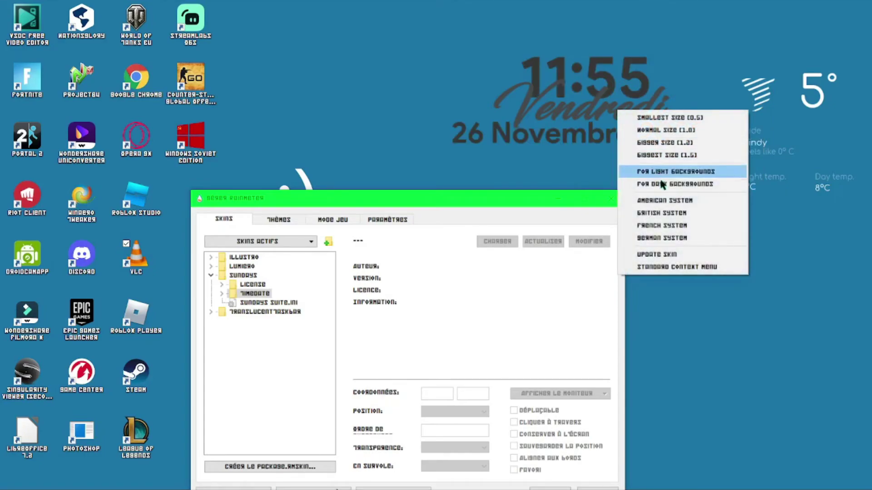
left_click(668, 184)
- Try the biggest (1.5), bigger (1.2) and normal (1.0) sizes on the Sundays clock skin
right_click(636, 135)
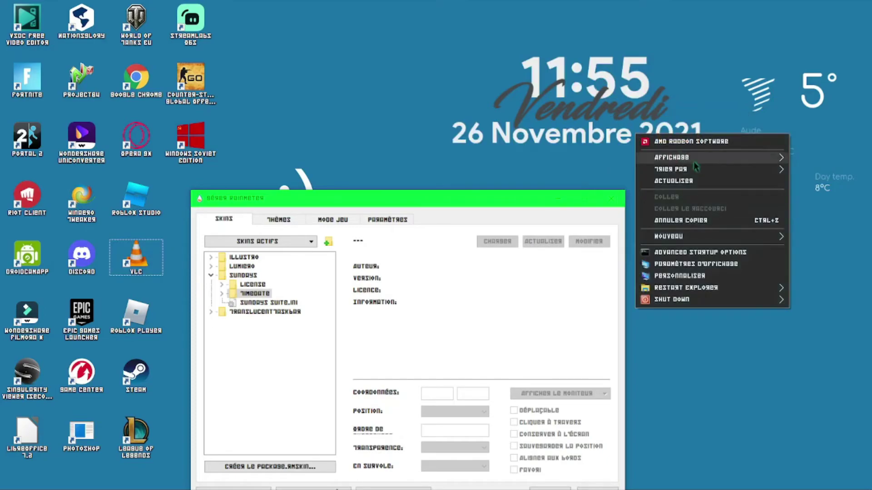
right_click(599, 82)
right_click(599, 82)
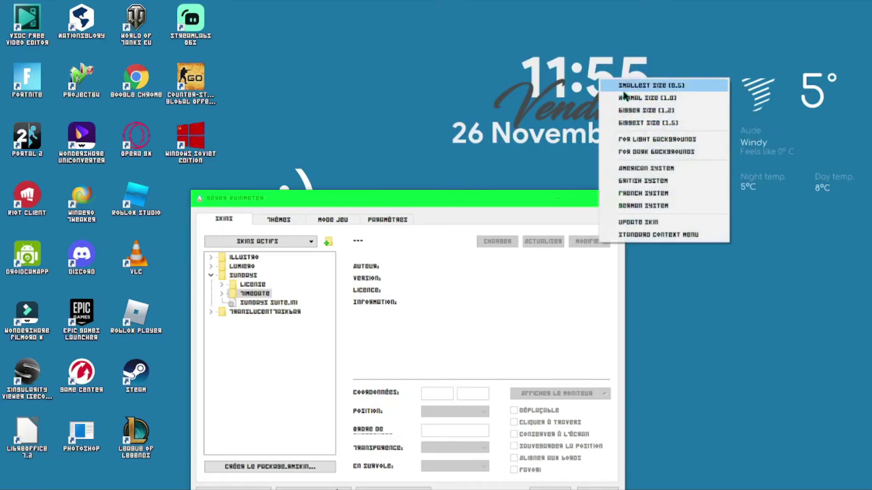
left_click(650, 122)
right_click(609, 113)
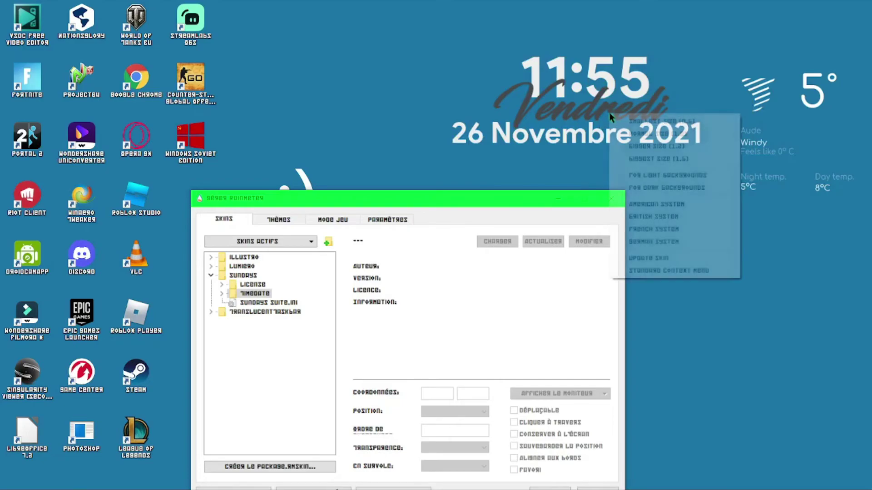
left_click(644, 147)
right_click(614, 114)
left_click(631, 127)
- Try the smallest size (0.5) on the Sundays clock skin and set it back to the biggest size (1.5)
right_click(531, 93)
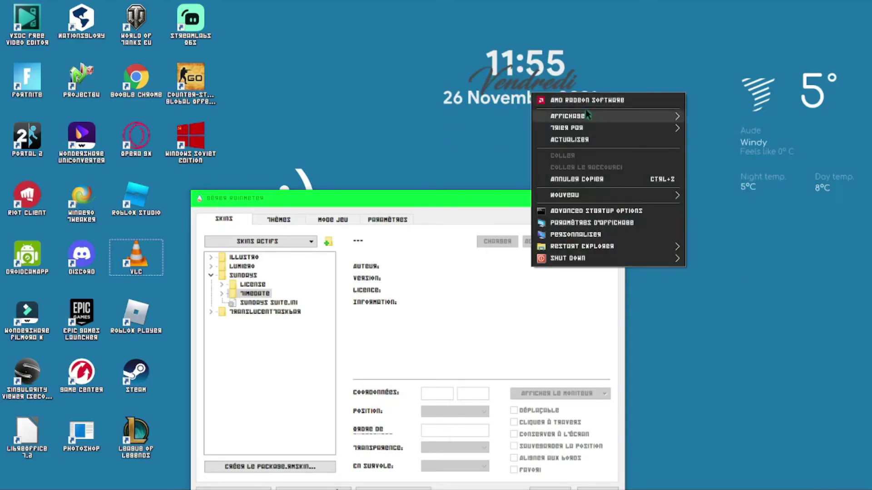
right_click(542, 65)
left_click(579, 71)
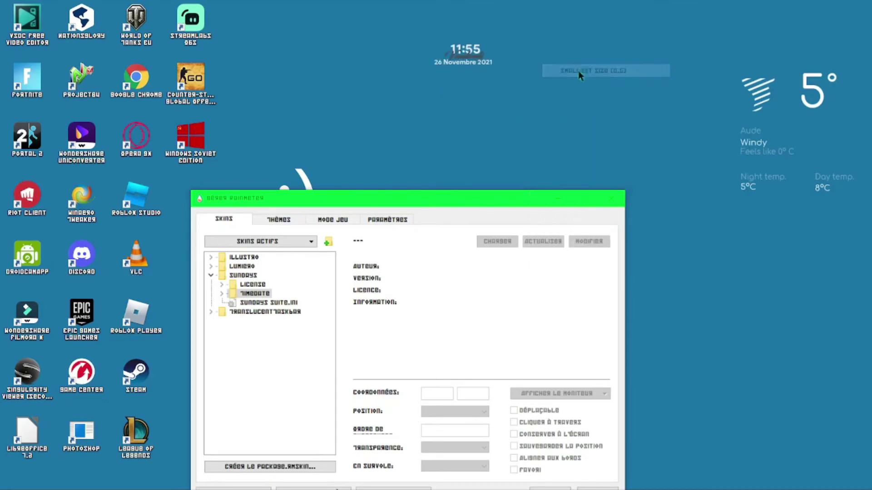
right_click(471, 53)
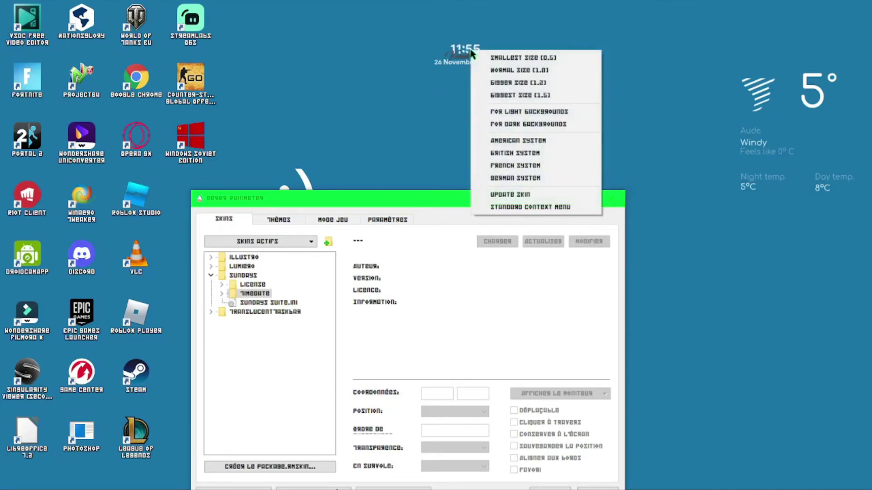
left_click(607, 94)
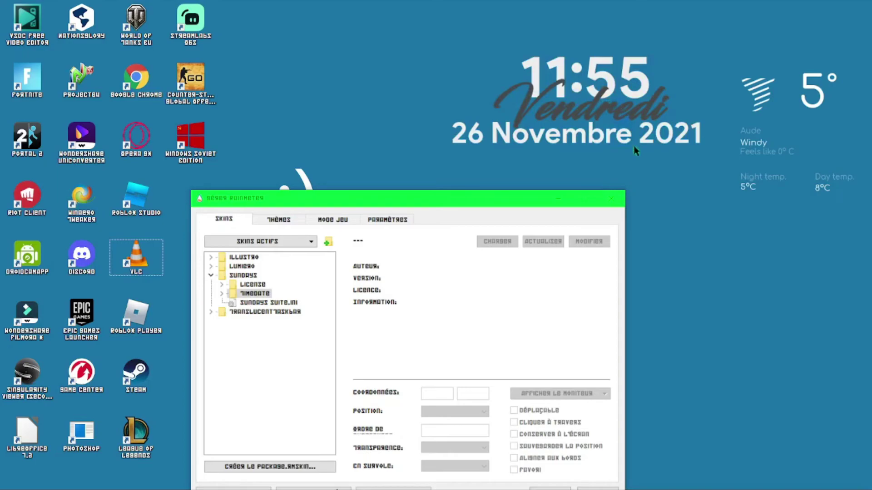
- Rearrange the desktop skins so the Sundays clock sits near the desktop's upper-right corner with the weather skin directly beneath it
left_click_drag(616, 91, 764, 253)
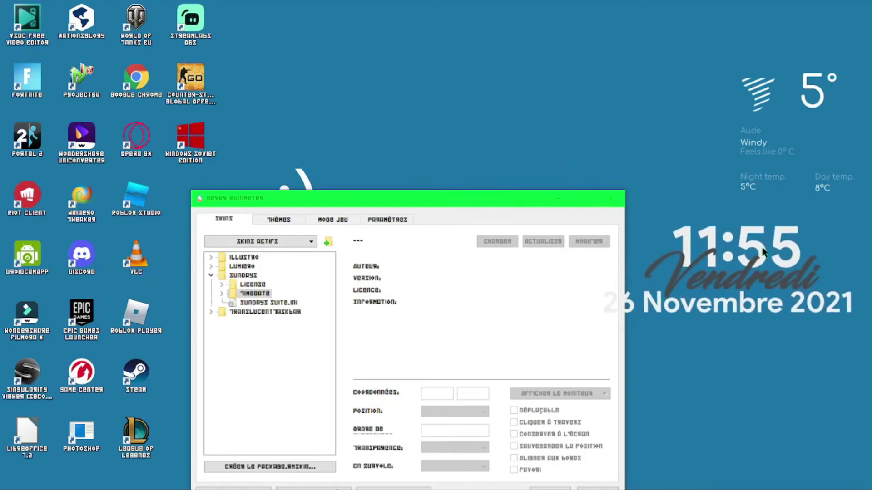
left_click_drag(761, 104, 778, 322)
left_click_drag(756, 232, 753, 51)
left_click_drag(788, 314, 715, 180)
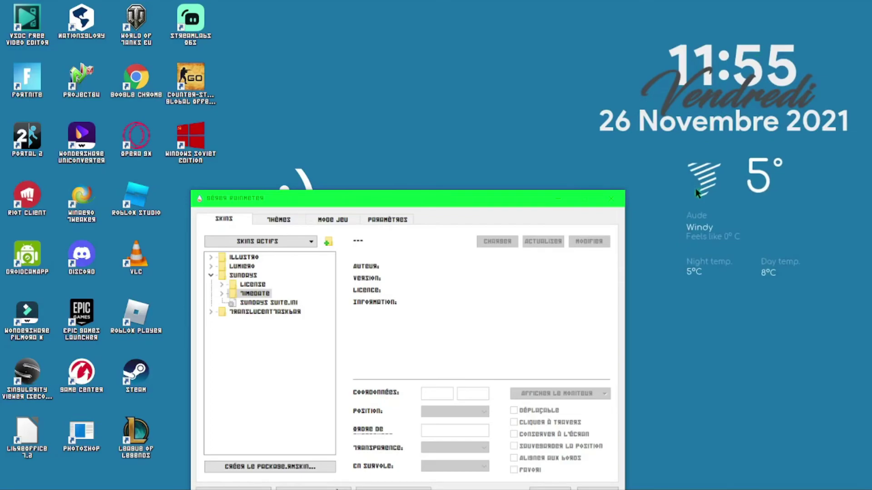
- Update the Sundays clock skin and examine its custom skin actions and standard context options
right_click(701, 182)
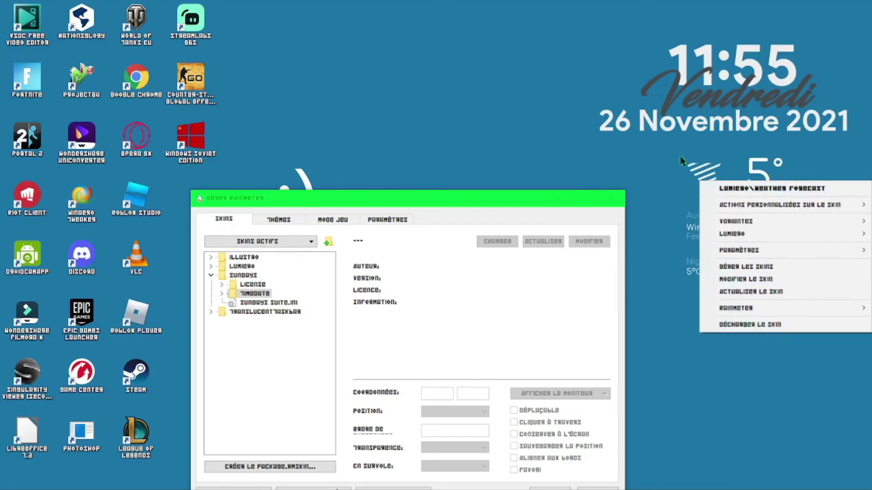
left_click(646, 173)
right_click(675, 91)
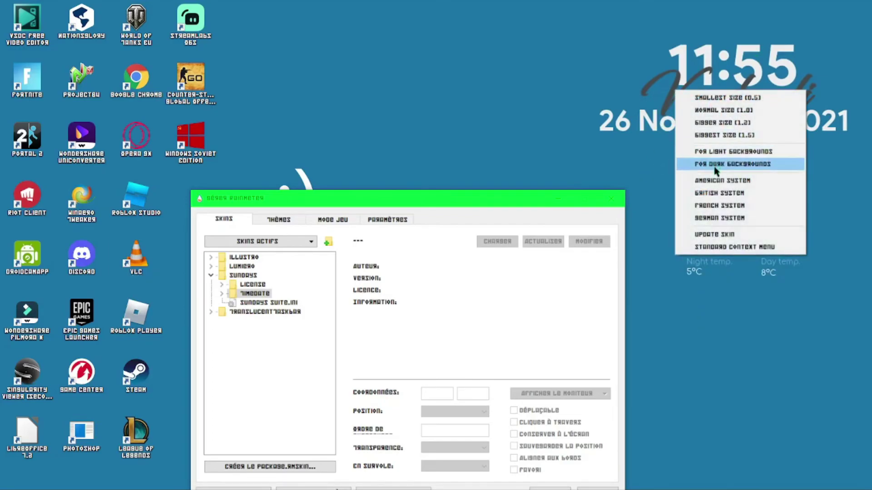
left_click(729, 238)
right_click(711, 106)
left_click(745, 261)
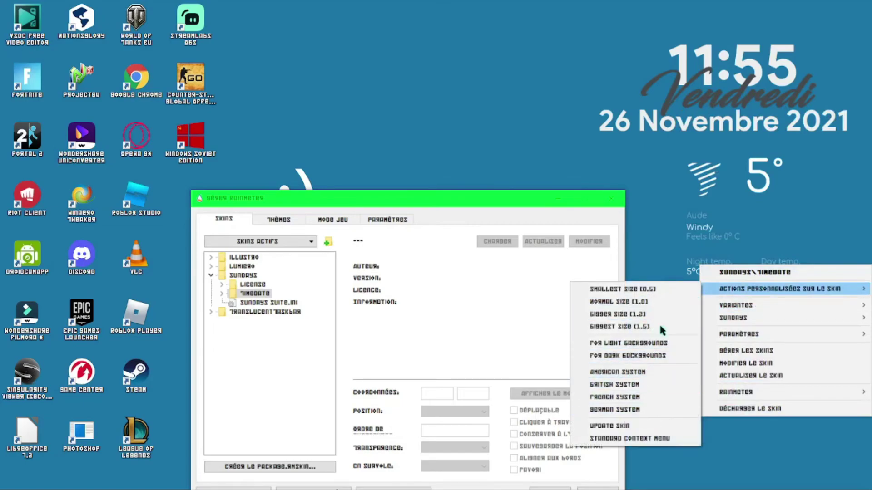
left_click(610, 130)
right_click(675, 124)
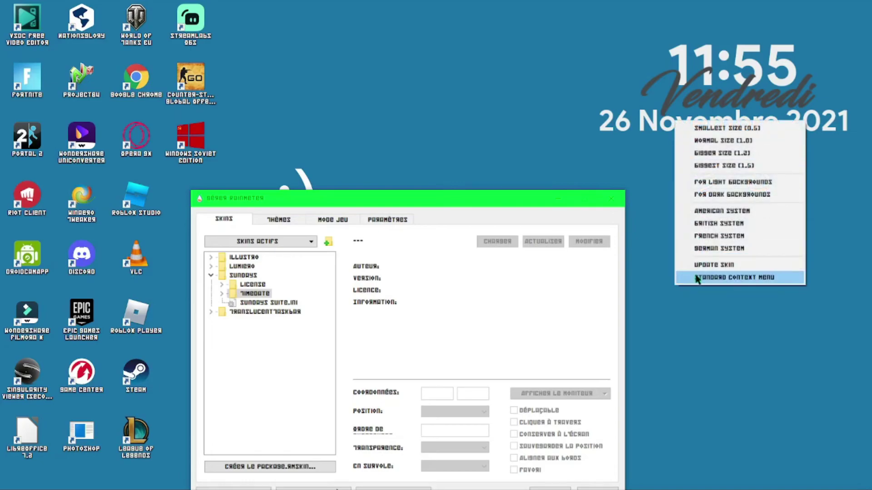
left_click(519, 144)
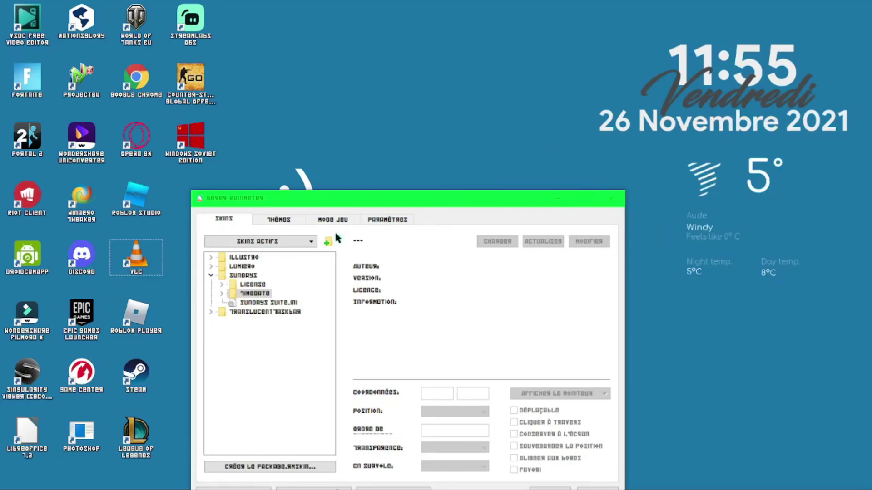
- Look inside the TranslucentTaskbar folder, collapse it and the Sundays folder, and close the Rainmeter management window
left_click(208, 312)
left_click(210, 311)
left_click(222, 312)
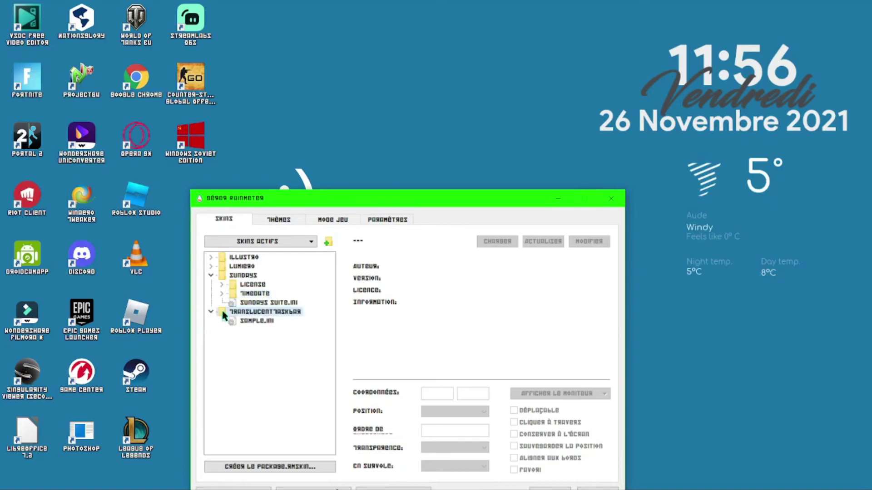
double_click(223, 313)
left_click(211, 275)
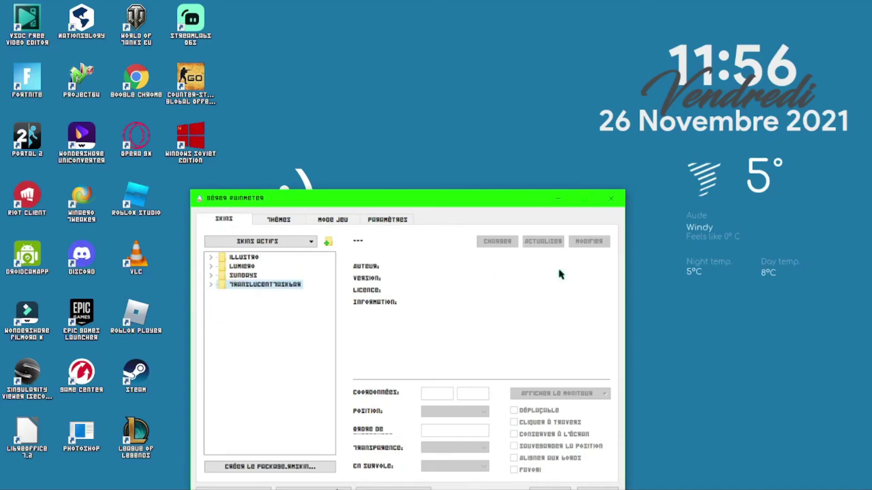
left_click(611, 199)
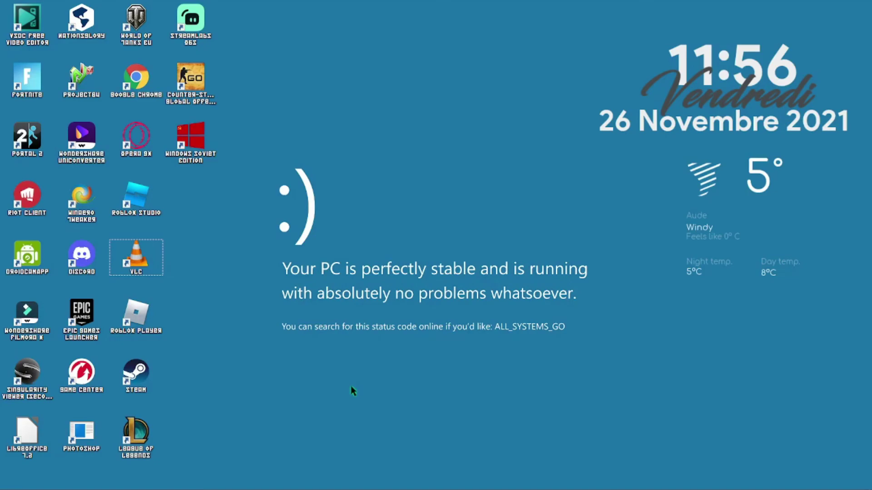
- Reveal the hidden taskbar and switch to Streamlabs OBS
key("super")
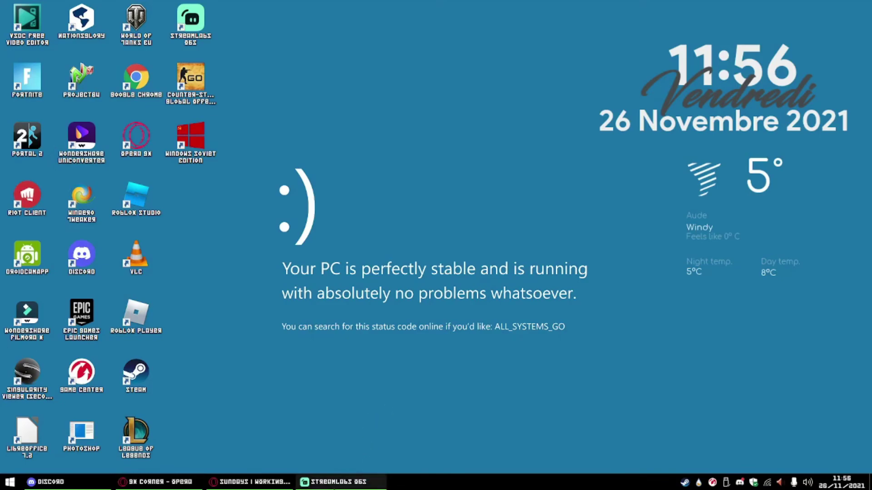
left_click(335, 483)
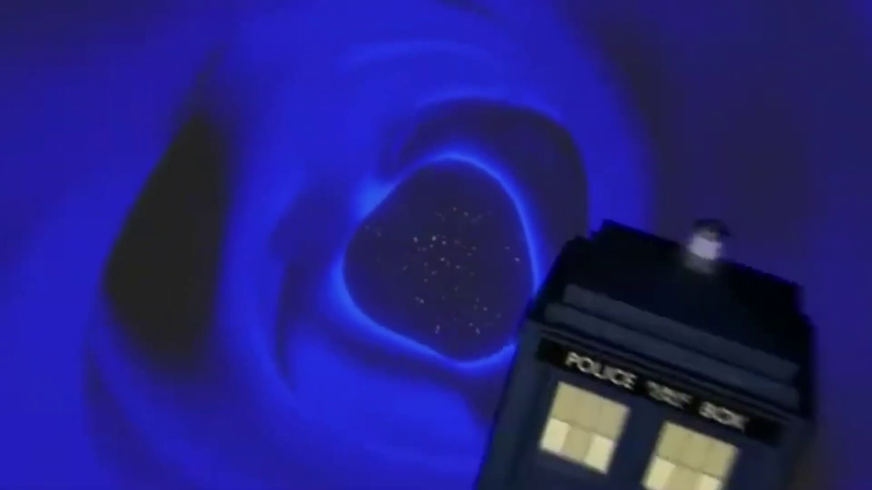